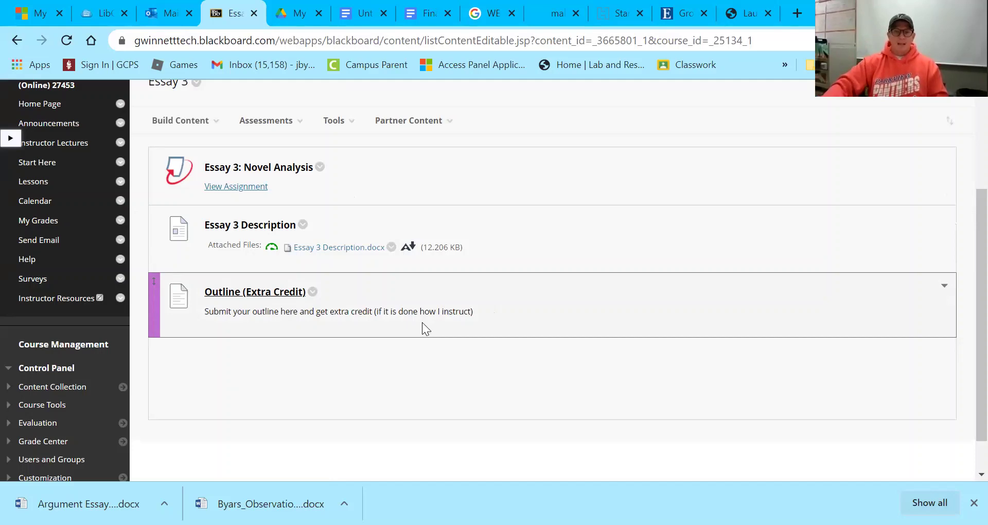
{"action": "scroll", "coordinate": [422, 323], "scroll_direction": "up", "scroll_amount": 2}
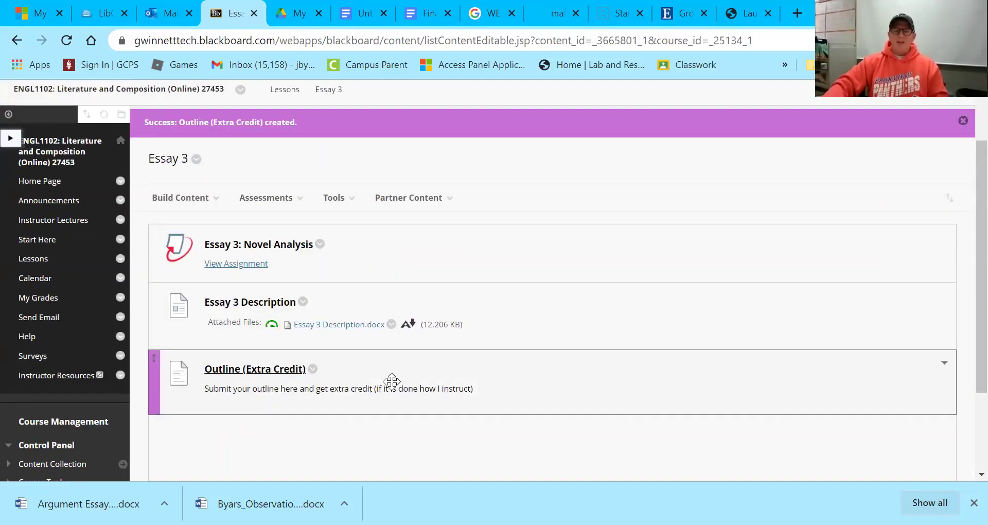
{"action": "scroll", "coordinate": [393, 381], "scroll_direction": "up", "scroll_amount": 2}
{"action": "scroll", "coordinate": [389, 381], "scroll_direction": "down", "scroll_amount": 2}
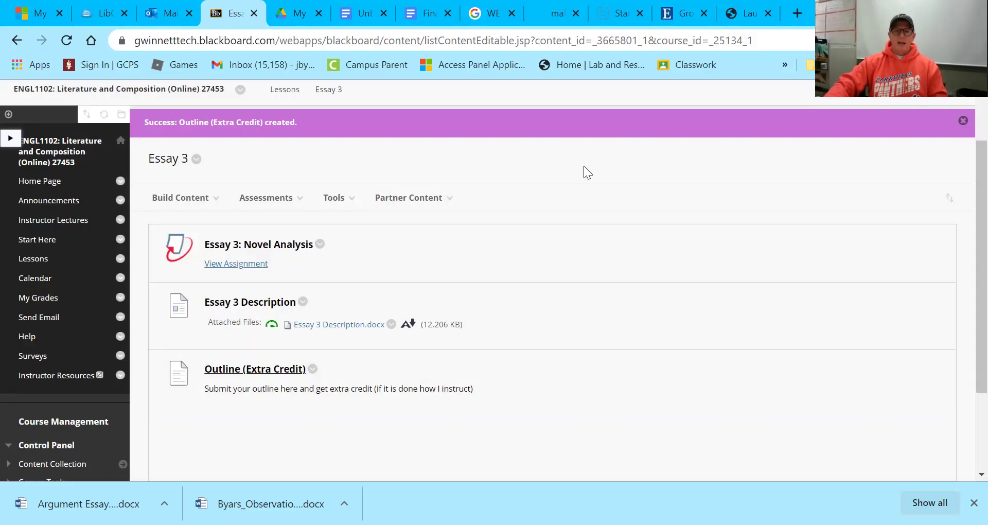
{"action": "scroll", "coordinate": [583, 166], "scroll_direction": "up", "scroll_amount": 2}
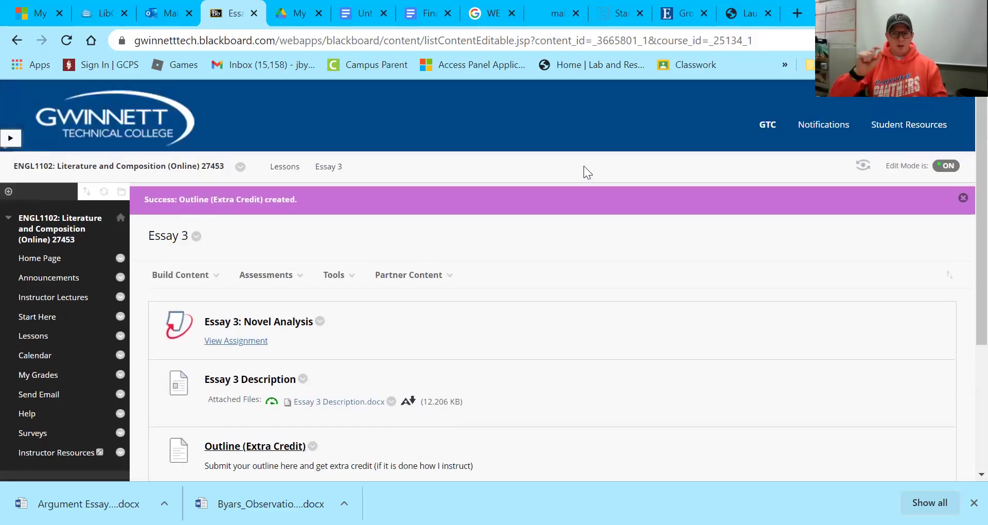
{"action": "left_click", "coordinate": [334, 275]}
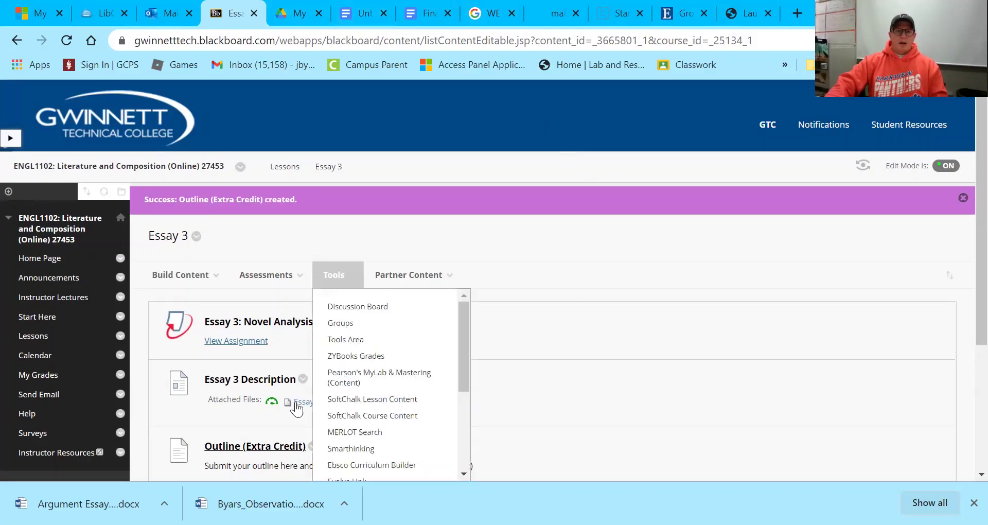
{"action": "scroll", "coordinate": [624, 338], "scroll_direction": "down", "scroll_amount": 2}
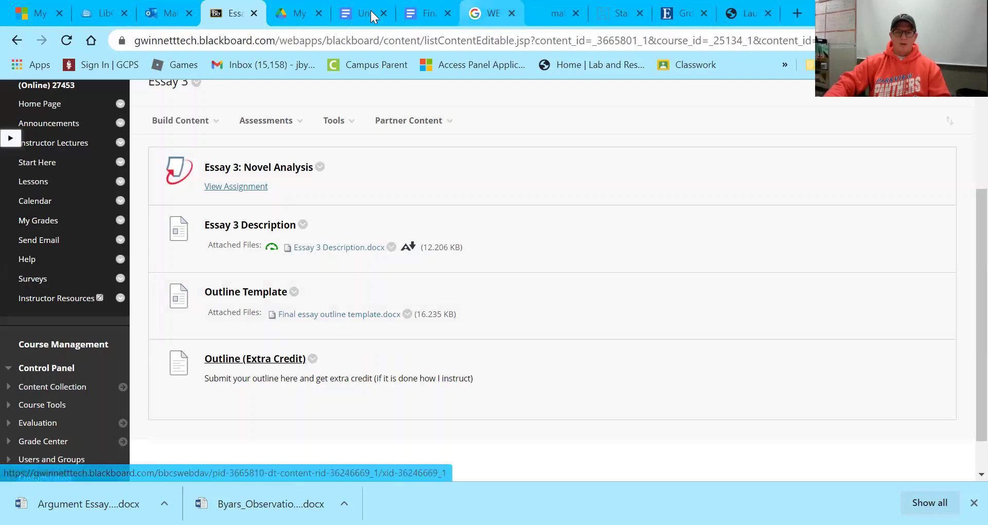
Open the extra-credit outline example document and look through its structure from the heading and thesis to the conclusion
{"action": "left_click", "coordinate": [401, 13]}
{"action": "scroll", "coordinate": [405, 345], "scroll_direction": "down", "scroll_amount": 3}
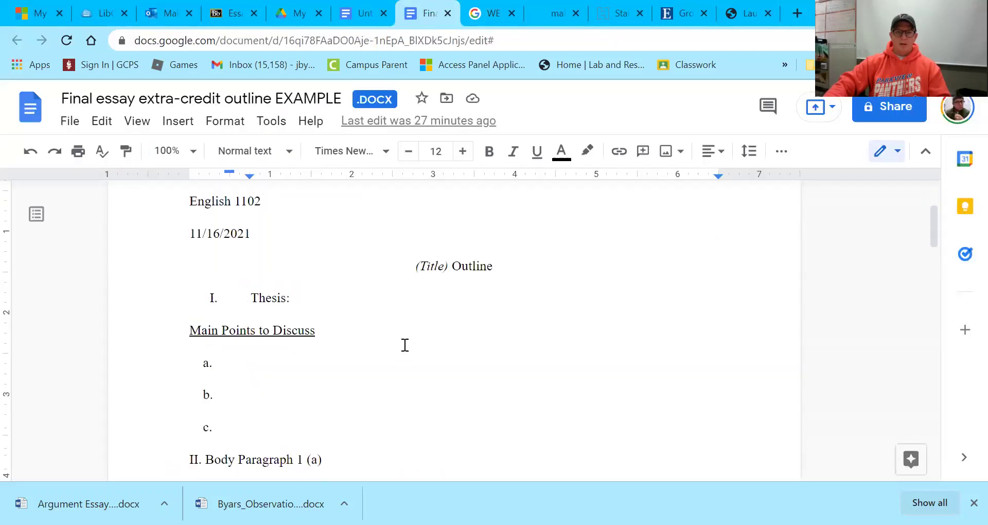
{"action": "scroll", "coordinate": [405, 345], "scroll_direction": "down", "scroll_amount": 2}
{"action": "scroll", "coordinate": [407, 345], "scroll_direction": "down", "scroll_amount": 7}
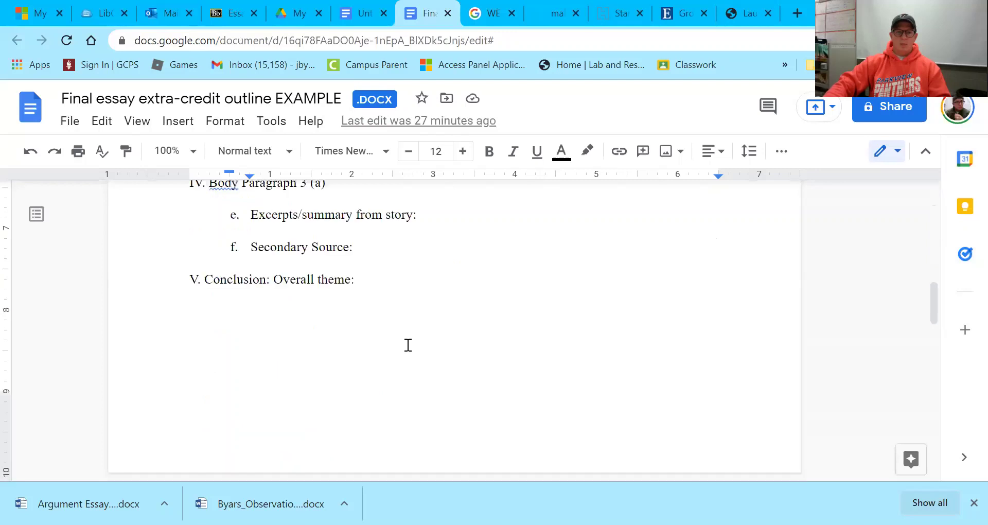
{"action": "scroll", "coordinate": [408, 344], "scroll_direction": "up", "scroll_amount": 10}
{"action": "scroll", "coordinate": [409, 344], "scroll_direction": "up", "scroll_amount": 2}
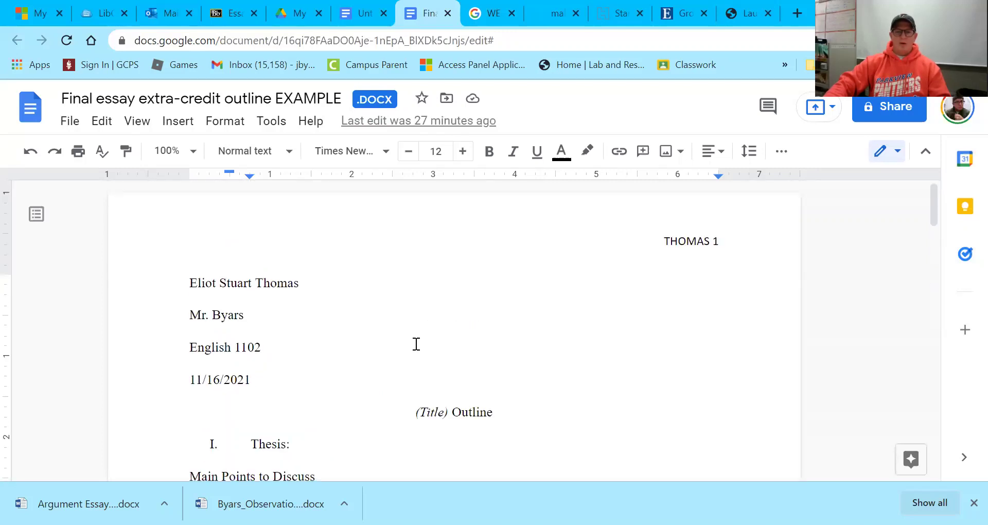
{"action": "scroll", "coordinate": [415, 344], "scroll_direction": "down", "scroll_amount": 10}
{"action": "scroll", "coordinate": [437, 346], "scroll_direction": "down", "scroll_amount": 2}
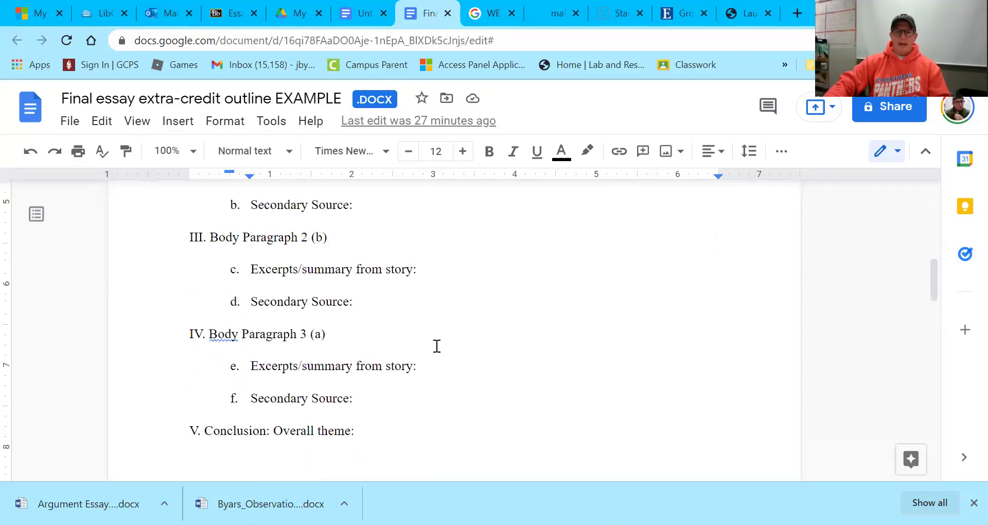
{"action": "scroll", "coordinate": [437, 300], "scroll_direction": "up", "scroll_amount": 12}
Go back to the Essay 3 course page and place its browser tab directly before the outline example's tab
{"action": "left_click", "coordinate": [351, 15]}
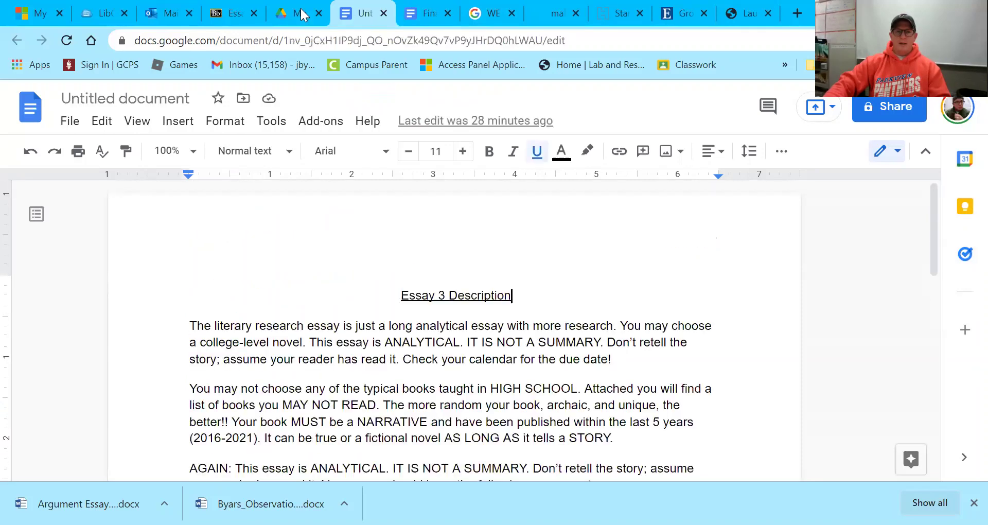
{"action": "left_click", "coordinate": [300, 16]}
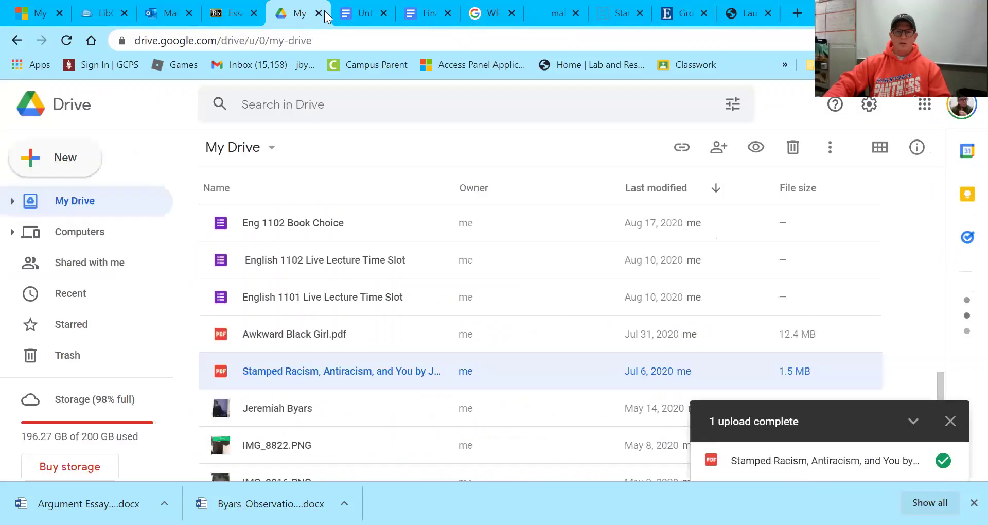
{"action": "left_click", "coordinate": [229, 15]}
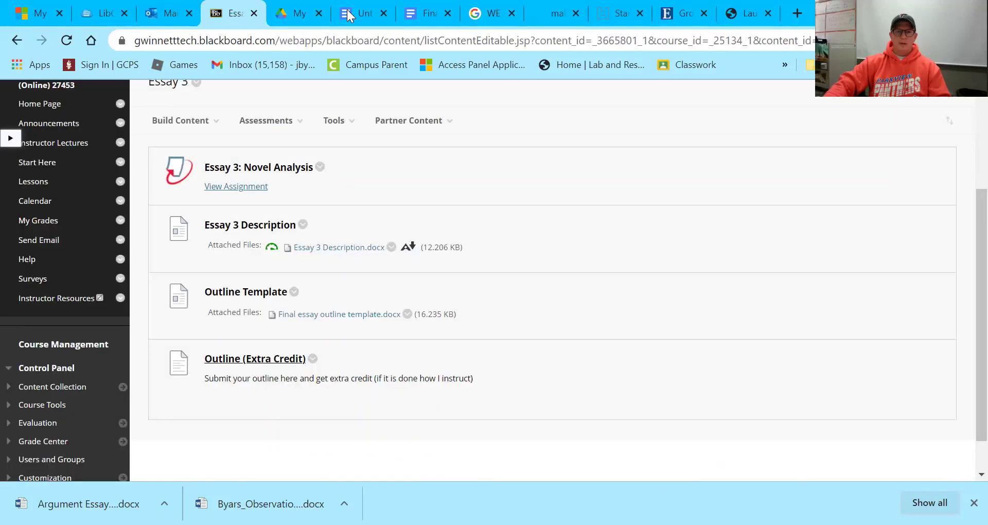
{"action": "left_click_drag", "start_coordinate": [320, 15], "coordinate": [346, 13]}
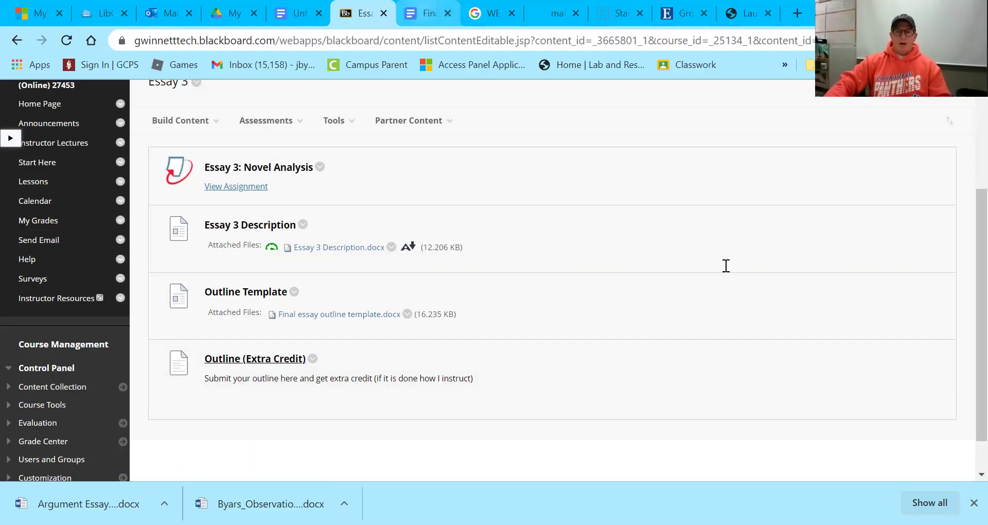
In the outline example document, replace the "(Title)" placeholder with the italic book title "We Cast a Shadow"
{"action": "key", "text": "ctrl+Tab"}
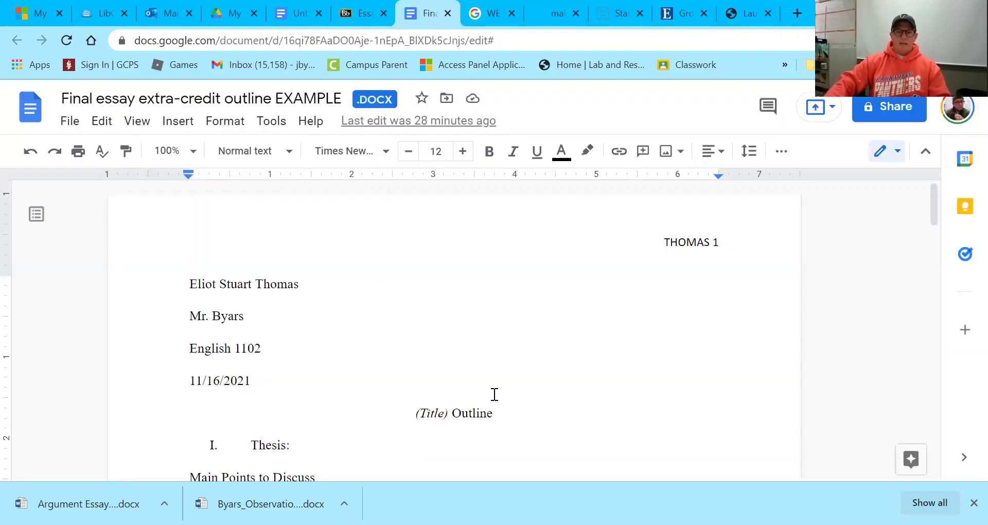
{"action": "left_click_drag", "start_coordinate": [411, 414], "coordinate": [444, 413]}
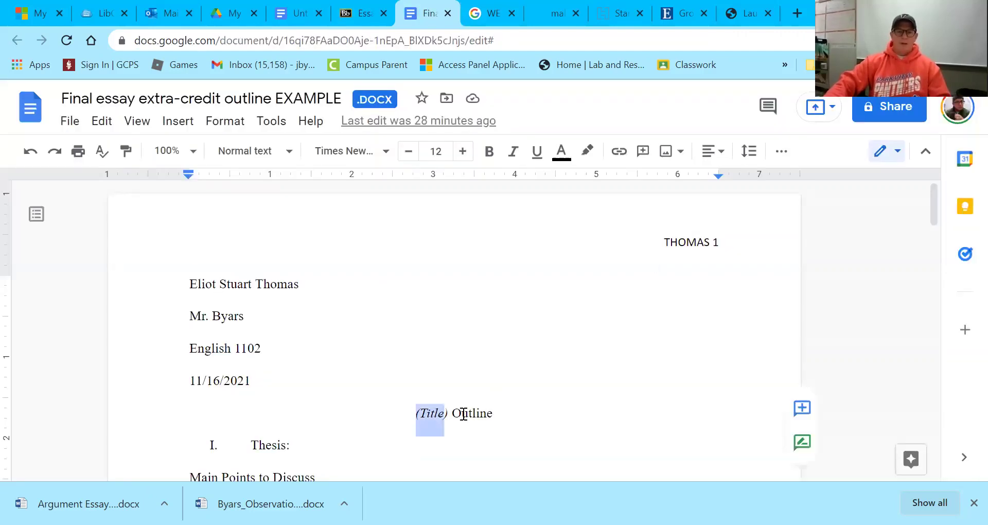
{"action": "left_click", "coordinate": [452, 413]}
{"action": "scroll", "coordinate": [450, 260], "scroll_direction": "down", "scroll_amount": 3}
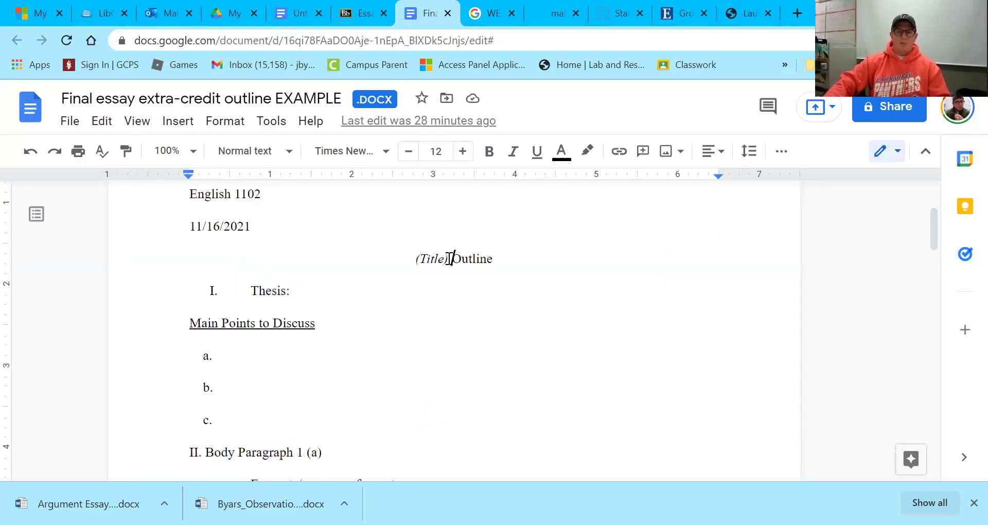
{"action": "double_click", "coordinate": [420, 258]}
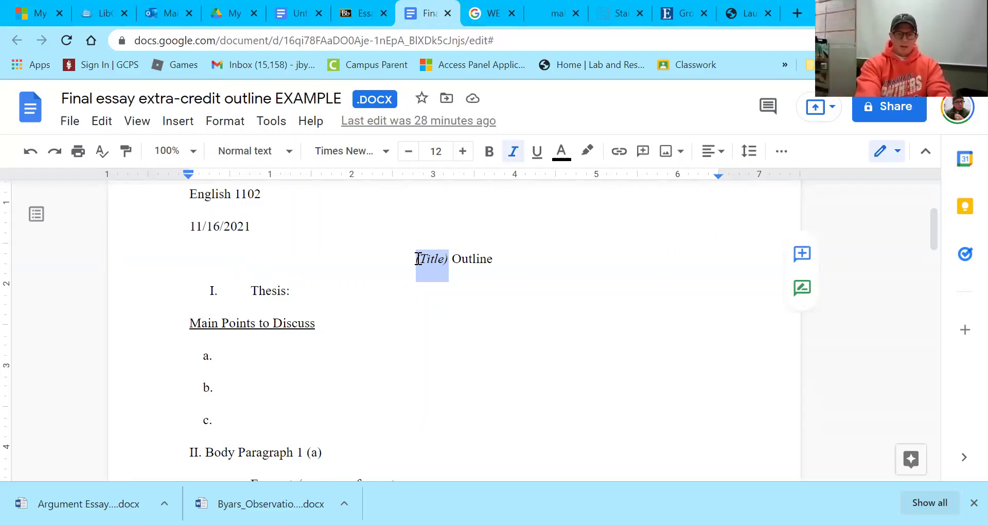
{"action": "type", "text": "We Cast a "}
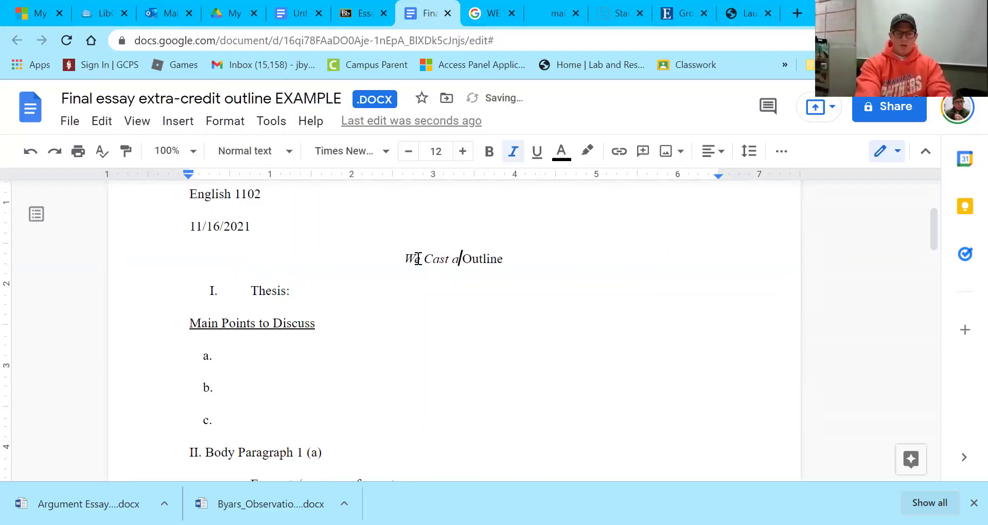
{"action": "type", "text": "Shadw"}
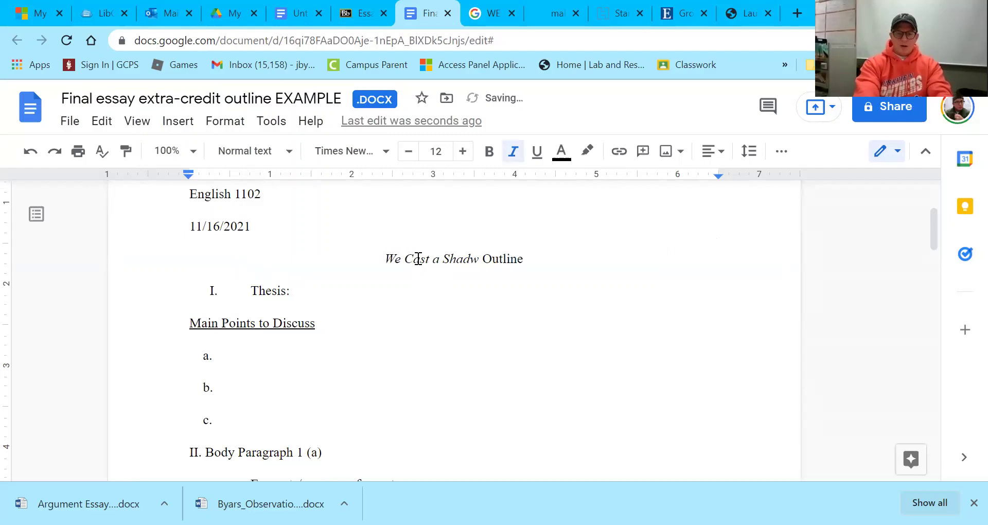
{"action": "key", "text": "BackSpace"}
{"action": "type", "text": "ow"}
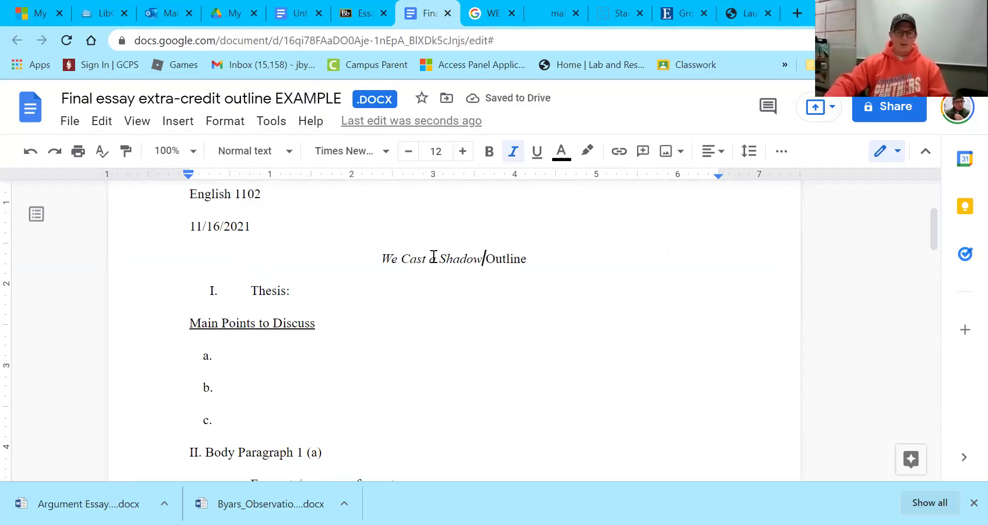
Insert after "Thesis:" the statement that Maurice Carlos Ruffin addresses race in America through a dystopic novel challenging conformity from an assimilating black character's perspective
{"action": "left_click", "coordinate": [305, 289]}
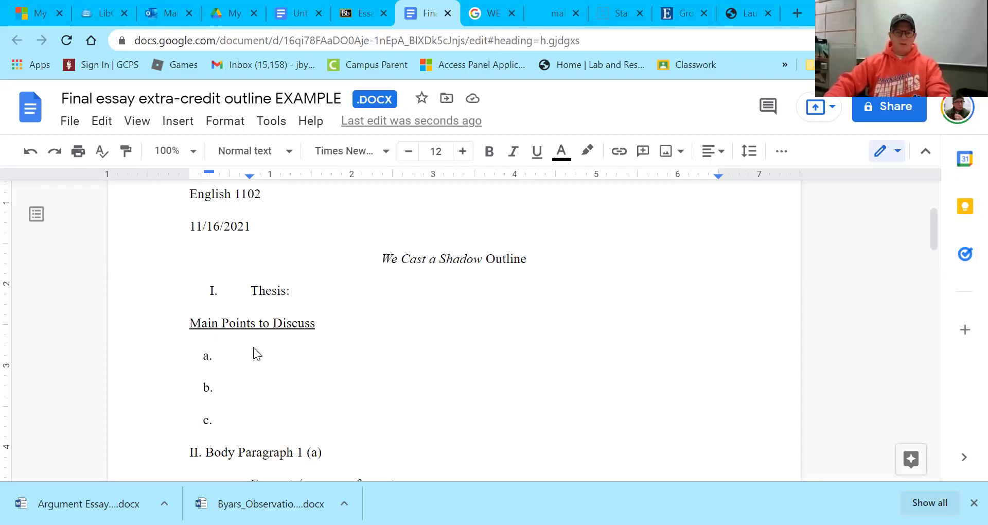
{"action": "scroll", "coordinate": [254, 347], "scroll_direction": "down", "scroll_amount": 8}
{"action": "scroll", "coordinate": [293, 397], "scroll_direction": "up", "scroll_amount": 10}
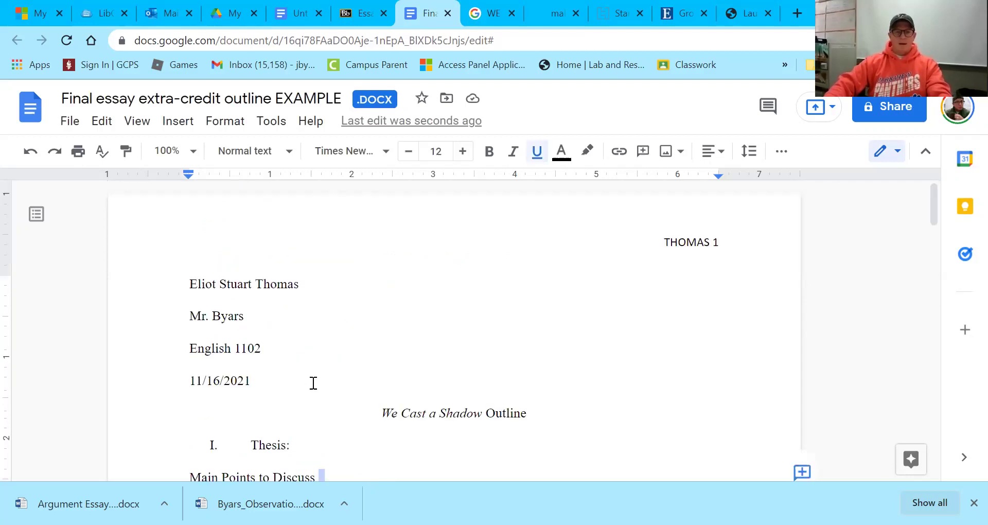
{"action": "scroll", "coordinate": [319, 374], "scroll_direction": "down", "scroll_amount": 2}
{"action": "left_click", "coordinate": [319, 375]}
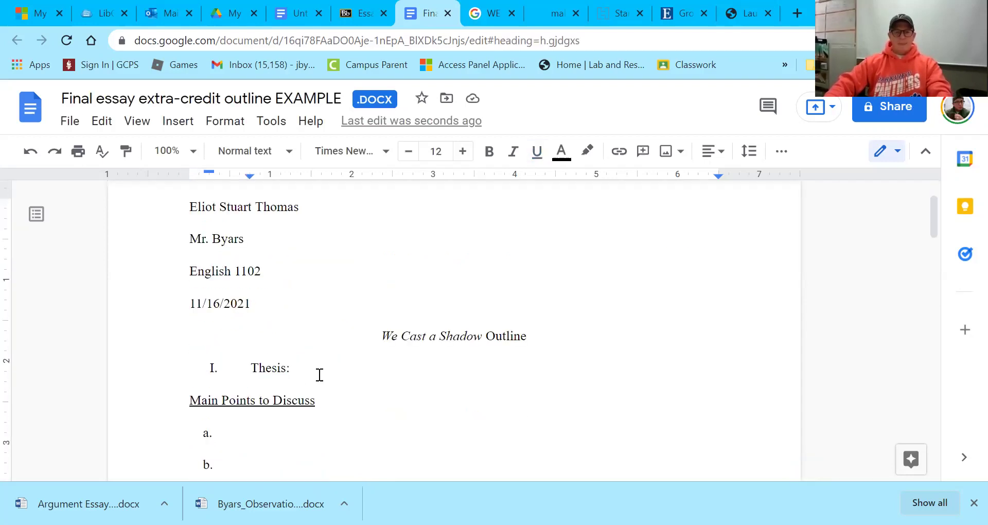
{"action": "type", "text": "I.Maurice Carlos Ruffin addresses the issues of race in America by creating a dystopic novel that challenges the limits of conformity from the perspective of an assimilating black character."}
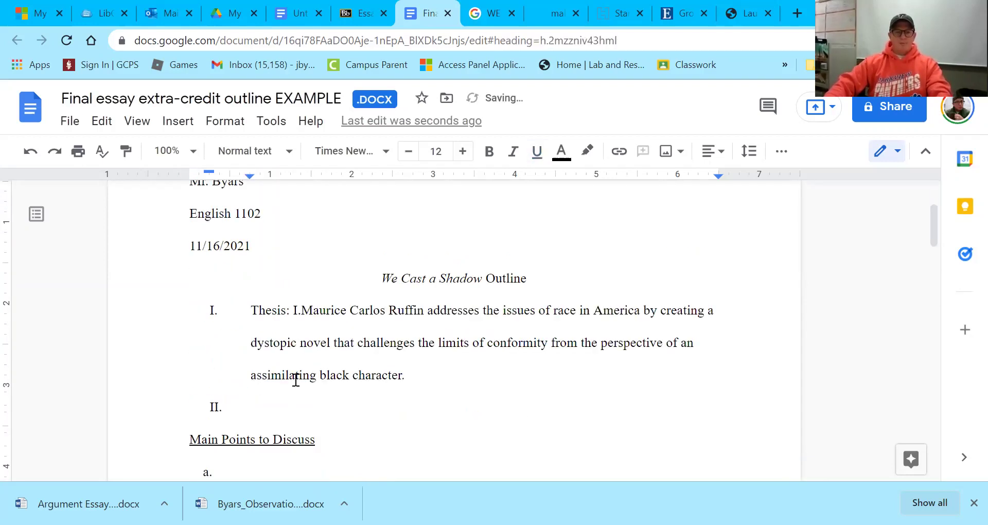
Remove the stray "I." before the author's name in the thesis and correct "dystopic" to the suggested "dystopian"
{"action": "left_click", "coordinate": [301, 345]}
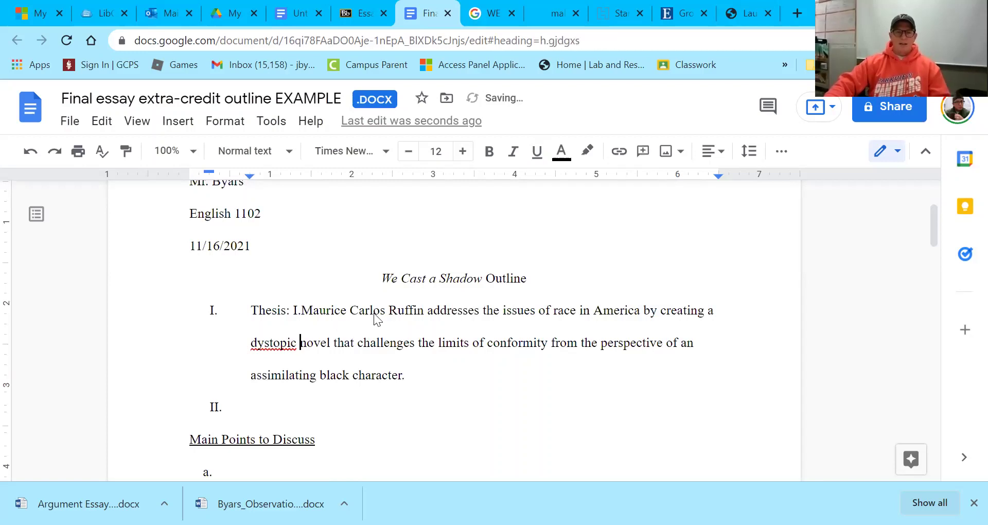
{"action": "left_click", "coordinate": [447, 343]}
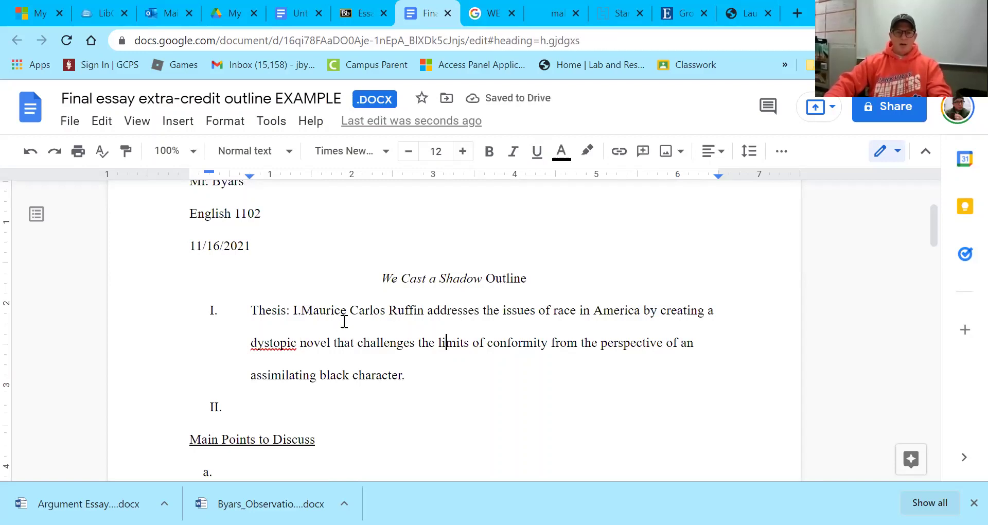
{"action": "left_click", "coordinate": [302, 312]}
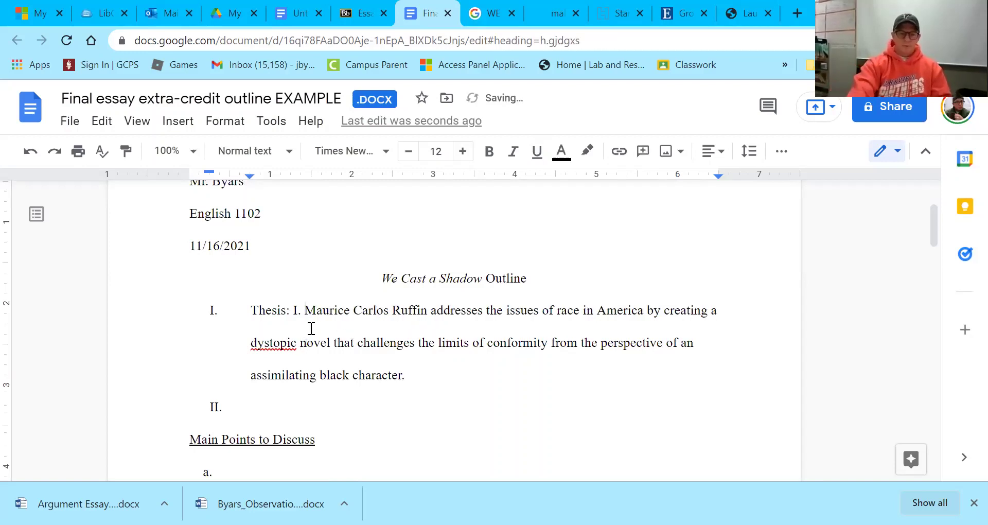
{"action": "key", "text": "BackSpace"}
{"action": "key", "text": "BackSpace"}
{"action": "key", "text": "BackSpace"}
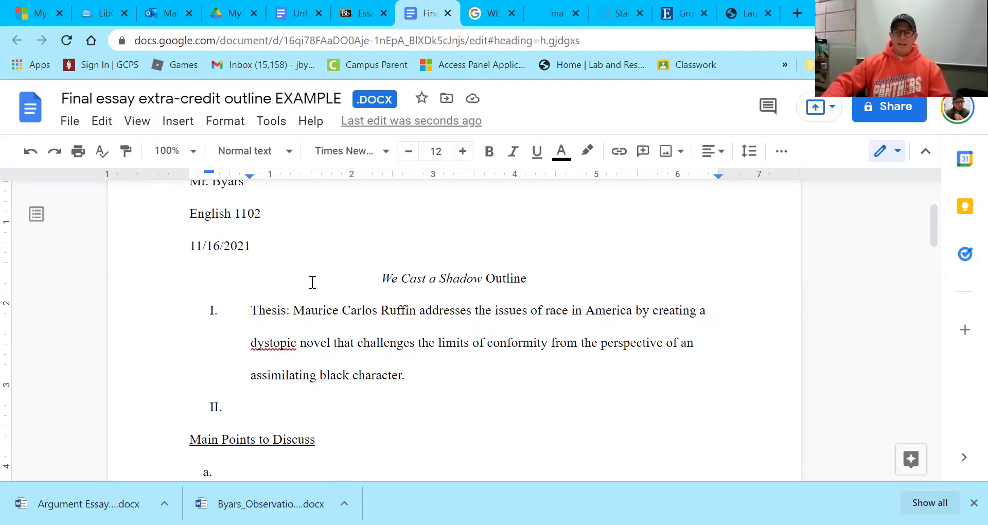
{"action": "left_click", "coordinate": [271, 343]}
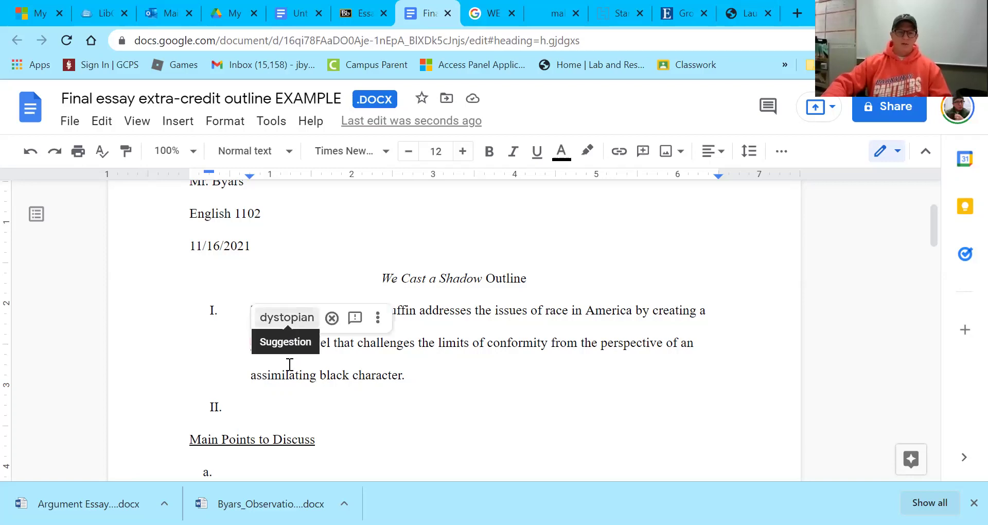
{"action": "left_click", "coordinate": [371, 380]}
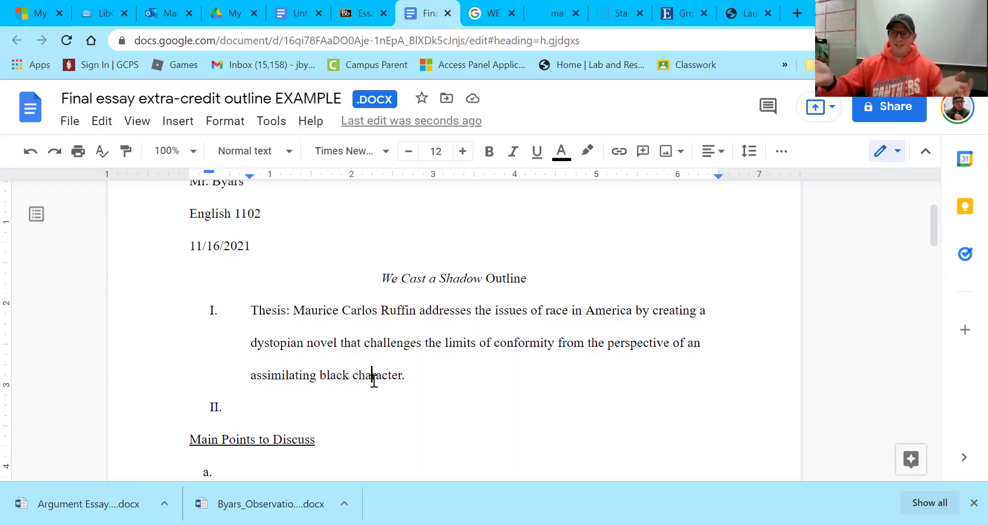
Place the Essay 3 description's tab directly before the outline's tab and review its "Things to discuss" prompts on themes and issues
{"action": "left_click", "coordinate": [288, 15]}
{"action": "left_click_drag", "start_coordinate": [288, 15], "coordinate": [346, 15]}
{"action": "scroll", "coordinate": [224, 323], "scroll_direction": "down", "scroll_amount": 10}
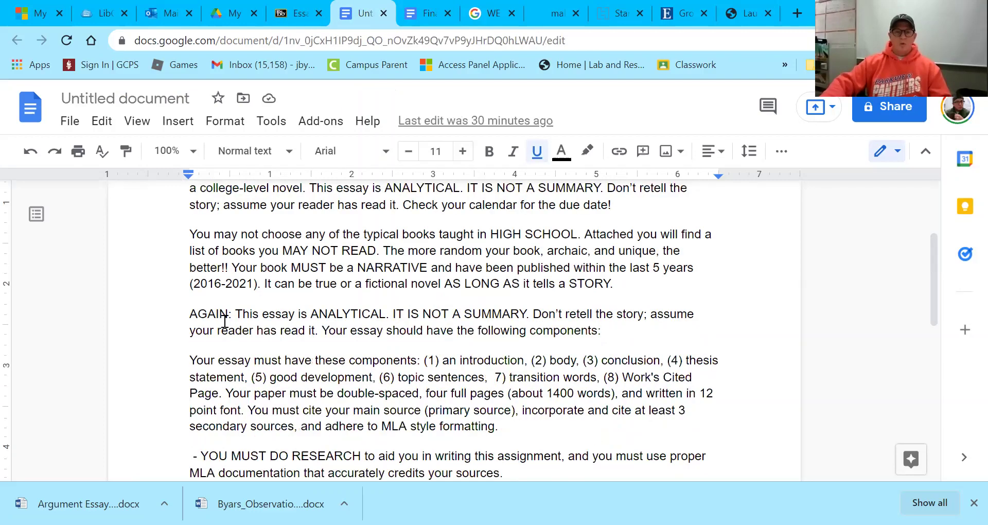
{"action": "left_click", "coordinate": [421, 226]}
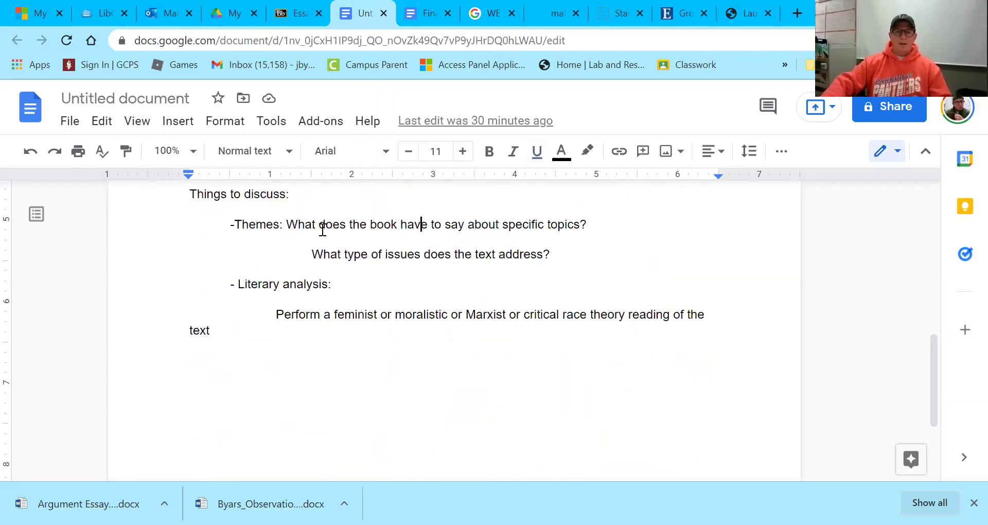
{"action": "double_click", "coordinate": [286, 221]}
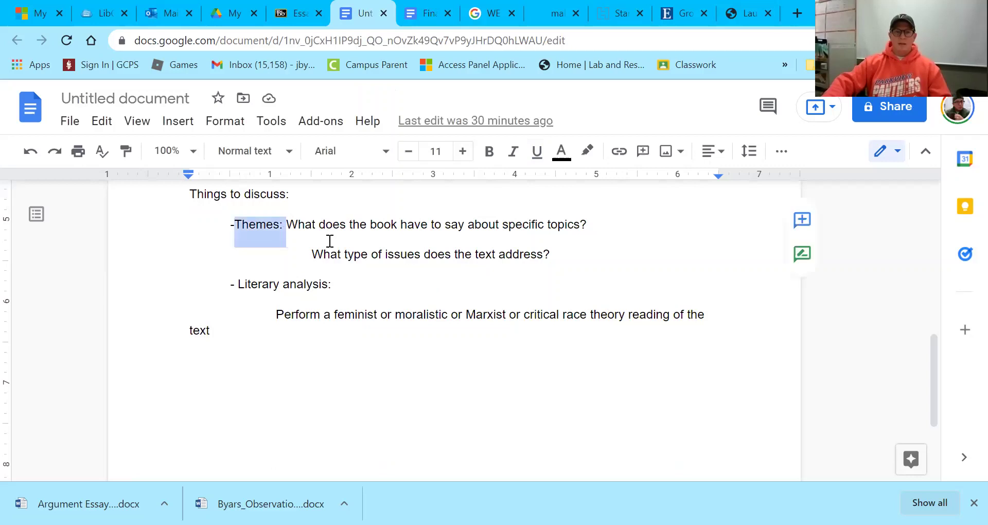
{"action": "left_click_drag", "start_coordinate": [543, 254], "coordinate": [324, 255]}
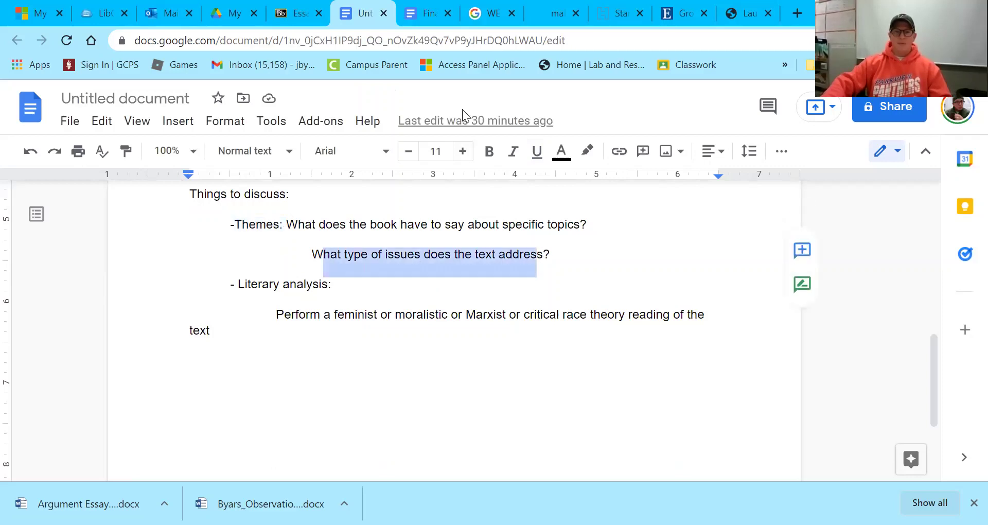
{"action": "key", "text": "ctrl+Tab"}
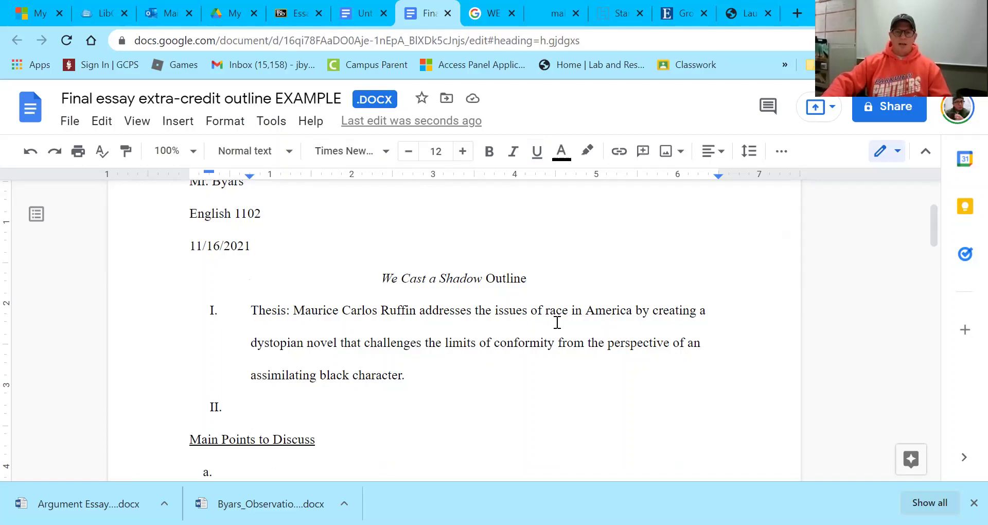
Examine the thesis's key phrases "assimilating black character", "limits of conformity" and "issues of race"
{"action": "left_click", "coordinate": [321, 377]}
{"action": "left_click", "coordinate": [365, 376], "text": "shift"}
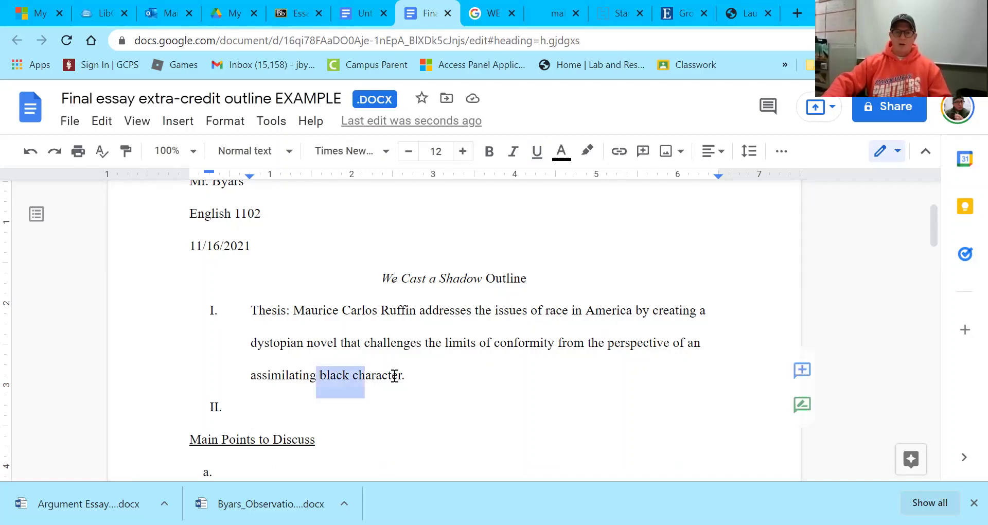
{"action": "left_click", "coordinate": [397, 375], "text": "shift"}
{"action": "key", "text": "Left"}
{"action": "key", "text": "Left"}
{"action": "key", "text": "Left"}
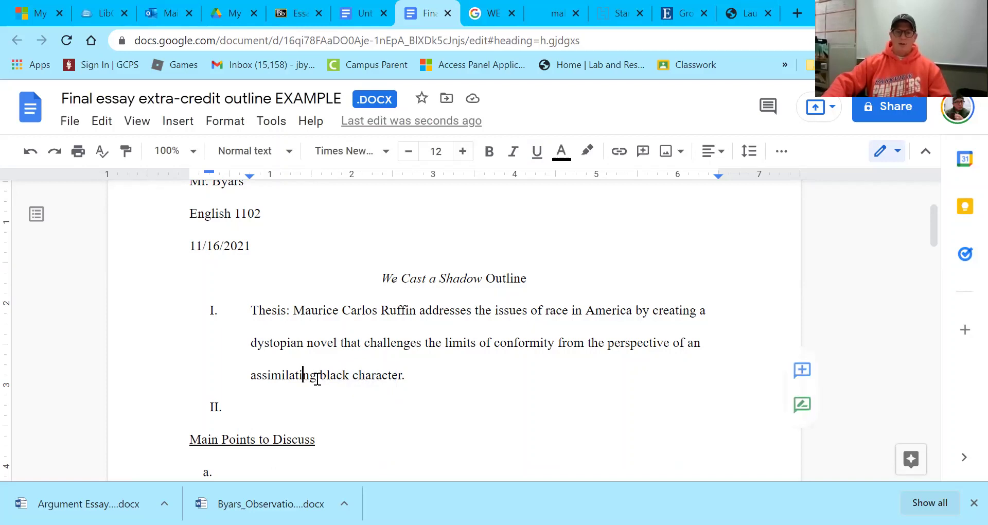
{"action": "left_click_drag", "start_coordinate": [316, 376], "coordinate": [256, 378]}
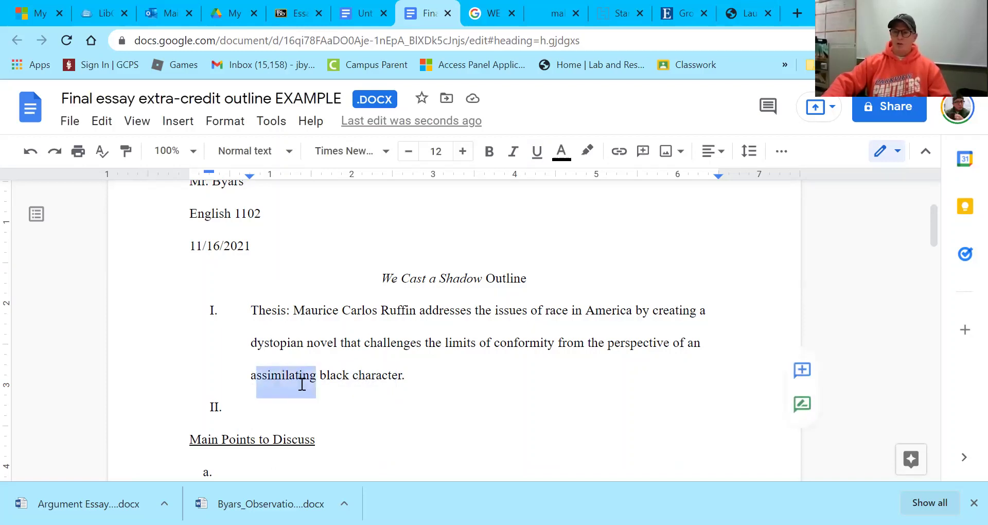
{"action": "key", "text": "Right"}
{"action": "key", "text": "Left"}
{"action": "key", "text": "Left"}
{"action": "key", "text": "Left"}
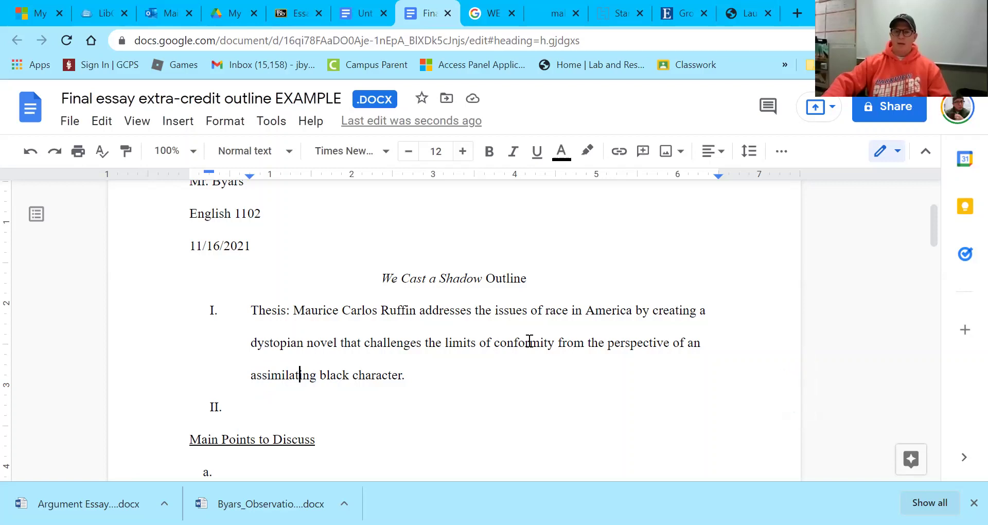
{"action": "double_click", "coordinate": [550, 343]}
{"action": "left_click", "coordinate": [480, 345]}
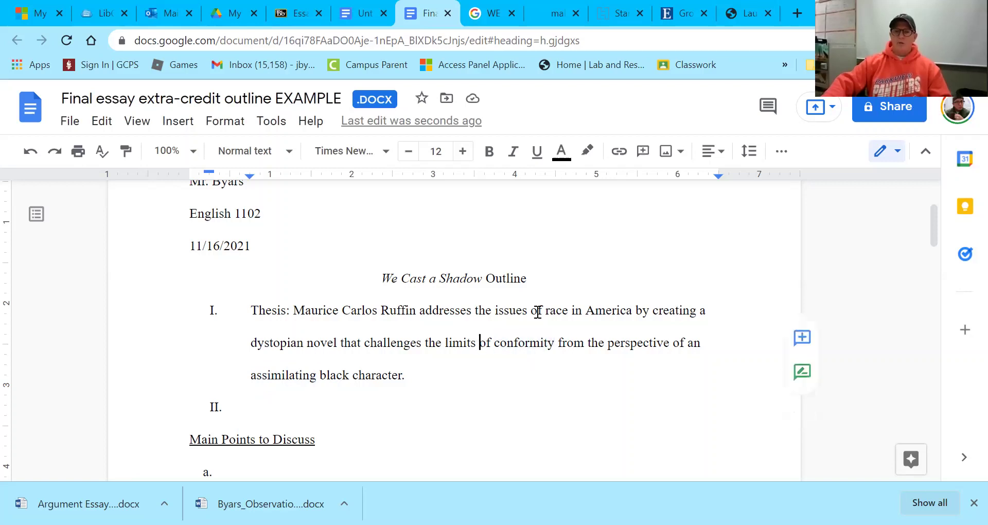
{"action": "left_click_drag", "start_coordinate": [537, 311], "coordinate": [546, 310]}
{"action": "left_click", "coordinate": [565, 310]}
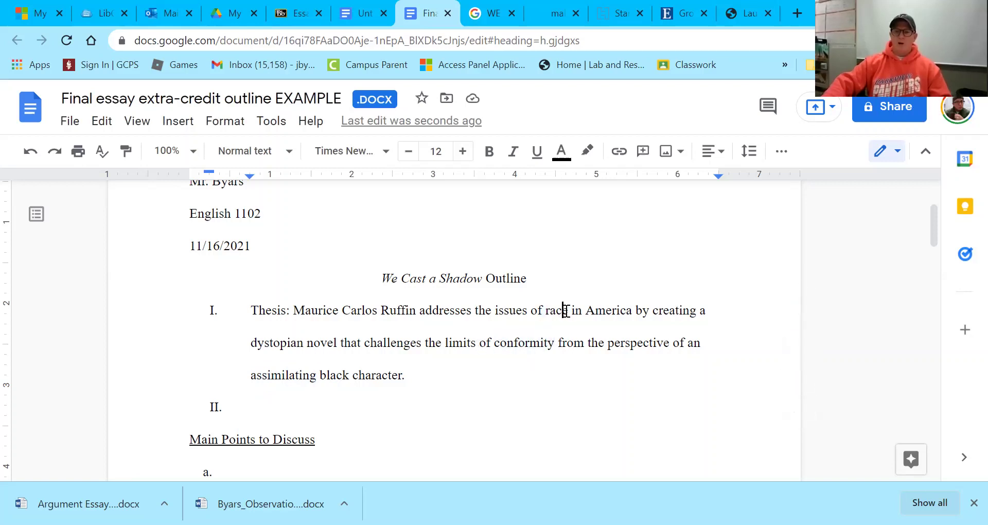
{"action": "left_click", "coordinate": [495, 311], "text": "shift"}
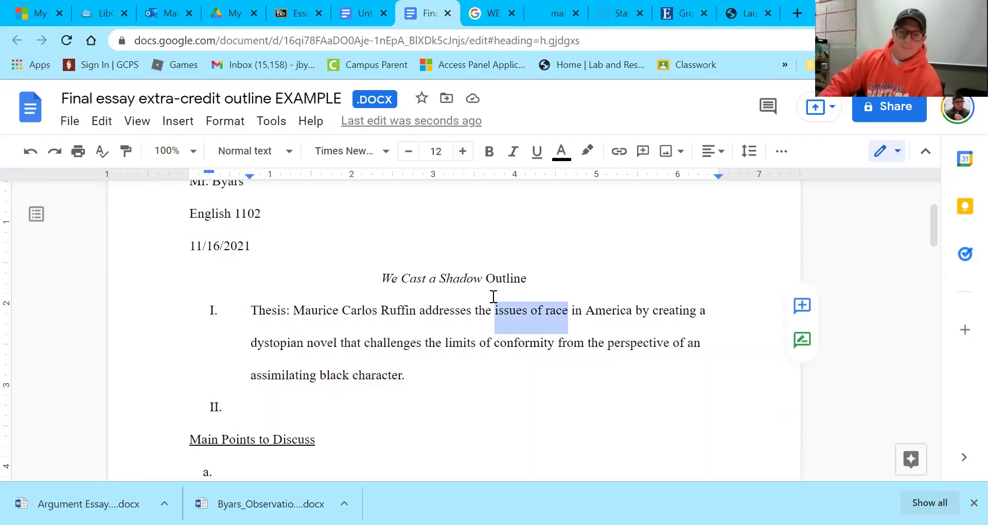
Remove the empty numbered item II and its blank line between the thesis and the "Main Points to Discuss" heading
{"action": "scroll", "coordinate": [319, 314], "scroll_direction": "down", "scroll_amount": 1}
{"action": "scroll", "coordinate": [240, 250], "scroll_direction": "down", "scroll_amount": 3}
{"action": "left_click", "coordinate": [241, 251]}
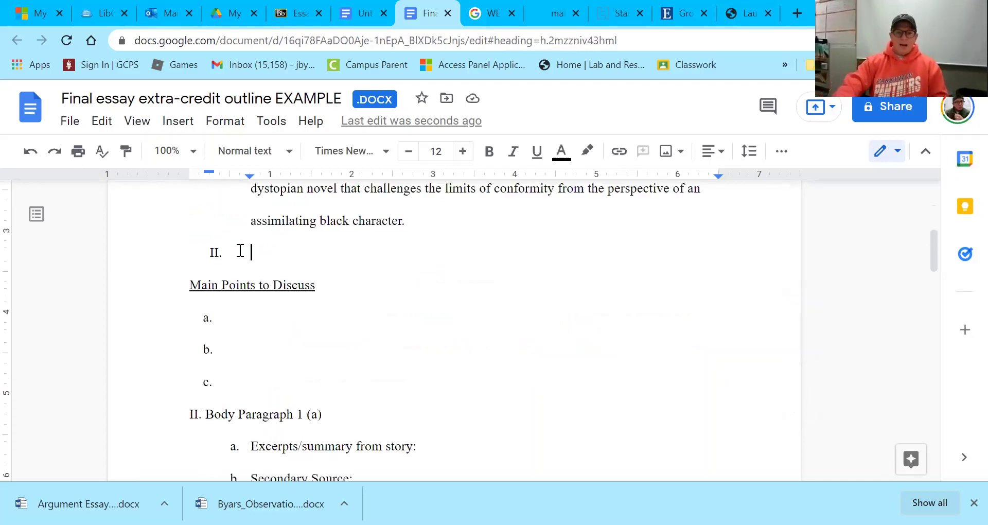
{"action": "key", "text": "BackSpace"}
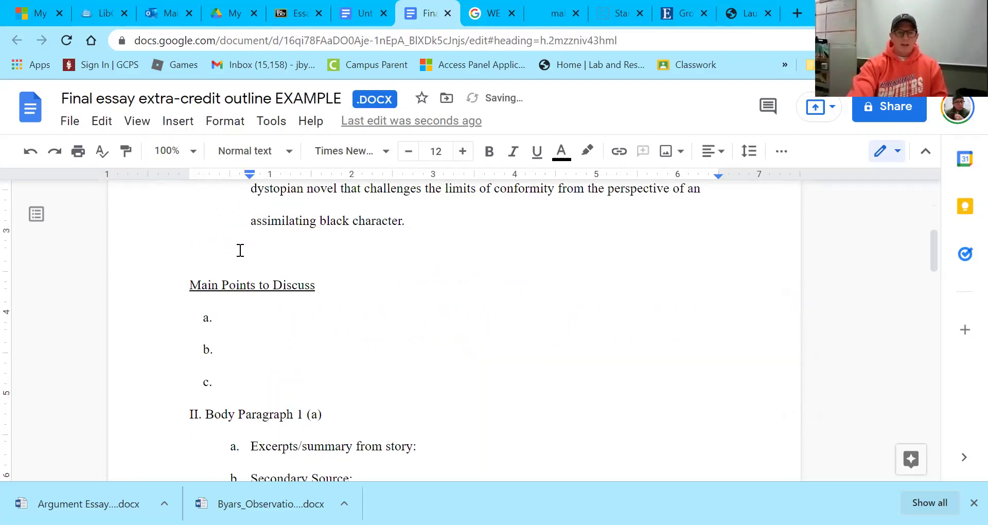
{"action": "key", "text": "Delete"}
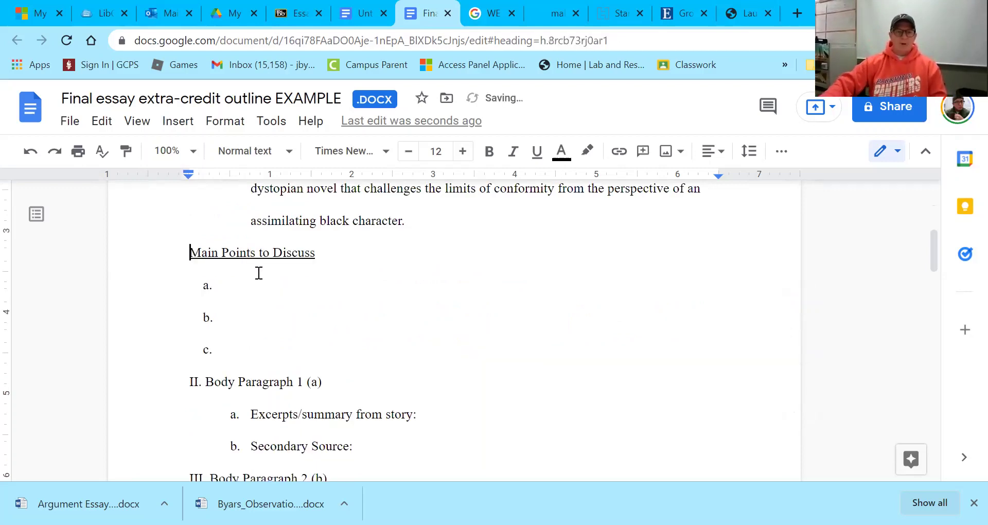
{"action": "scroll", "coordinate": [249, 369], "scroll_direction": "down", "scroll_amount": 1}
{"action": "scroll", "coordinate": [242, 381], "scroll_direction": "up", "scroll_amount": 3}
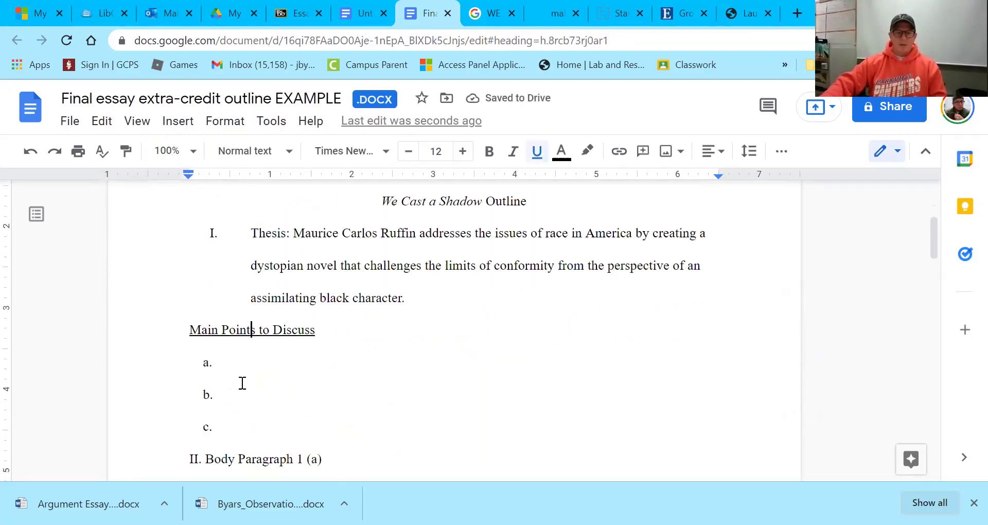
{"action": "left_click", "coordinate": [241, 411]}
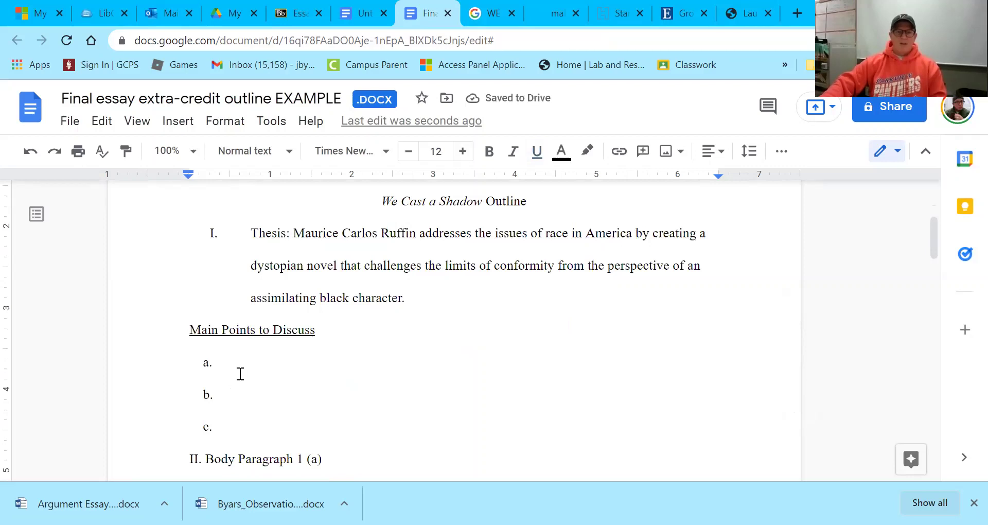
{"action": "key", "text": "Up"}
{"action": "key", "text": "Up"}
{"action": "key", "text": "Up"}
{"action": "key", "text": "End"}
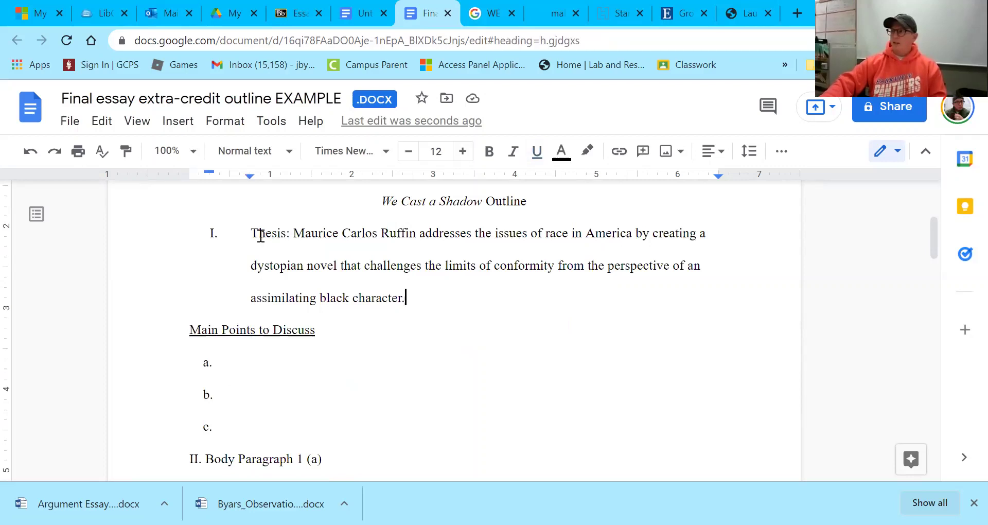
{"action": "left_click", "coordinate": [243, 361]}
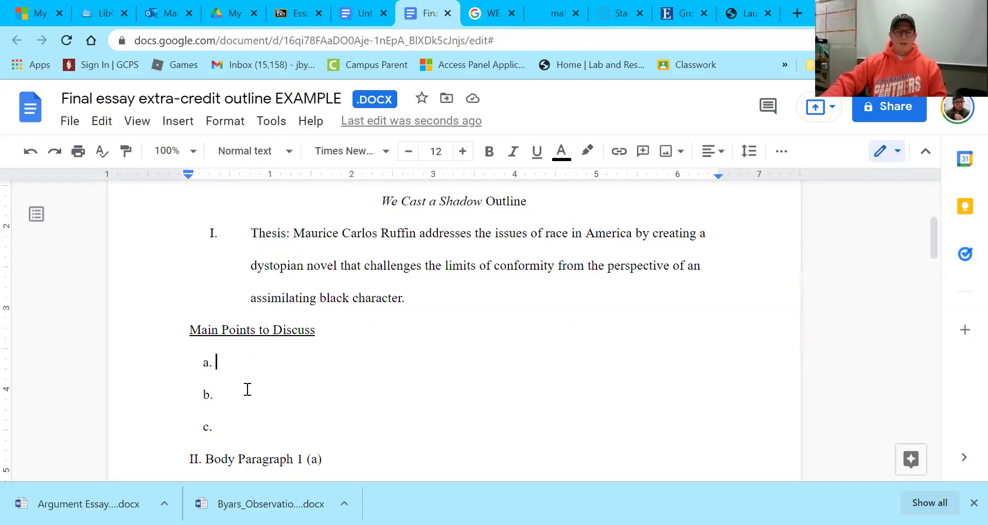
{"action": "left_click", "coordinate": [249, 409]}
{"action": "left_click", "coordinate": [221, 427]}
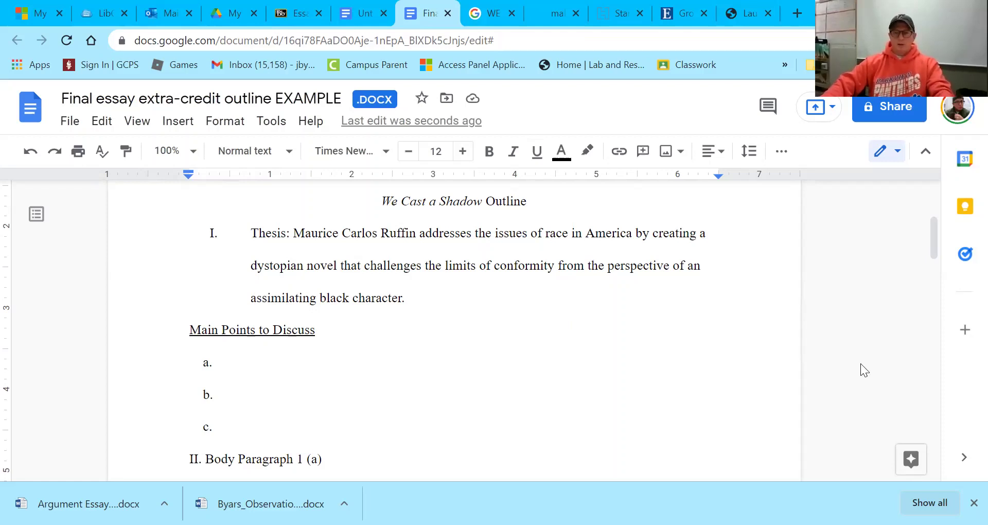
Replace the empty main points with "a. Cultural Assimilation", "b. Body Dysmorphia" and "c. Black heritage as the grotesque", without an extra blank line after them
{"action": "left_click", "coordinate": [218, 364]}
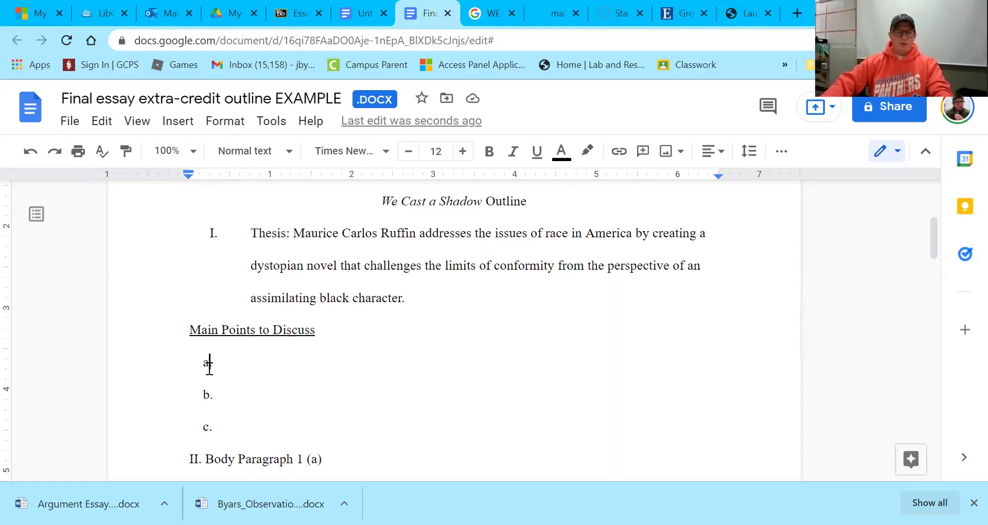
{"action": "left_click", "coordinate": [250, 423], "text": "shift"}
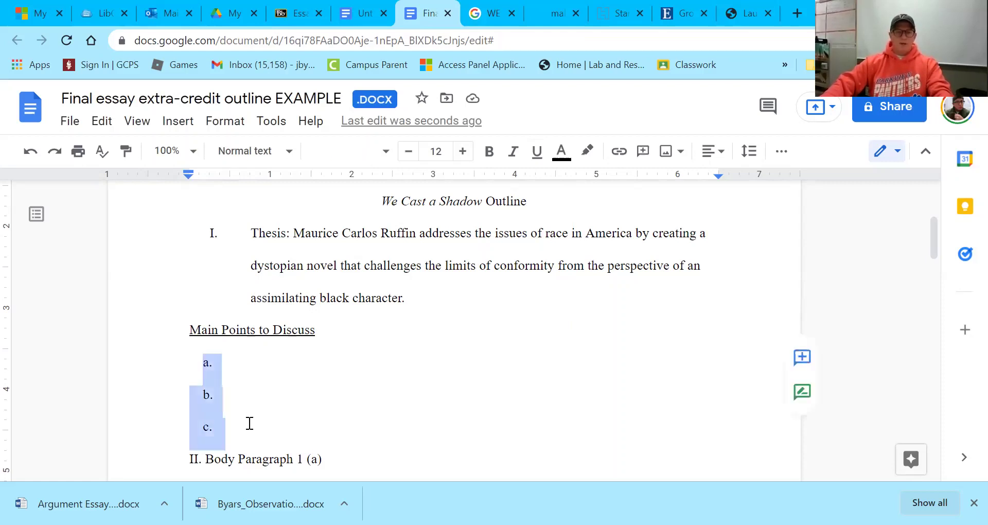
{"action": "type", "text": "a. Cultural Assimilation b. Body Dysmorphia c. Black heritage as the grotesque"}
{"action": "scroll", "coordinate": [245, 405], "scroll_direction": "down", "scroll_amount": 1}
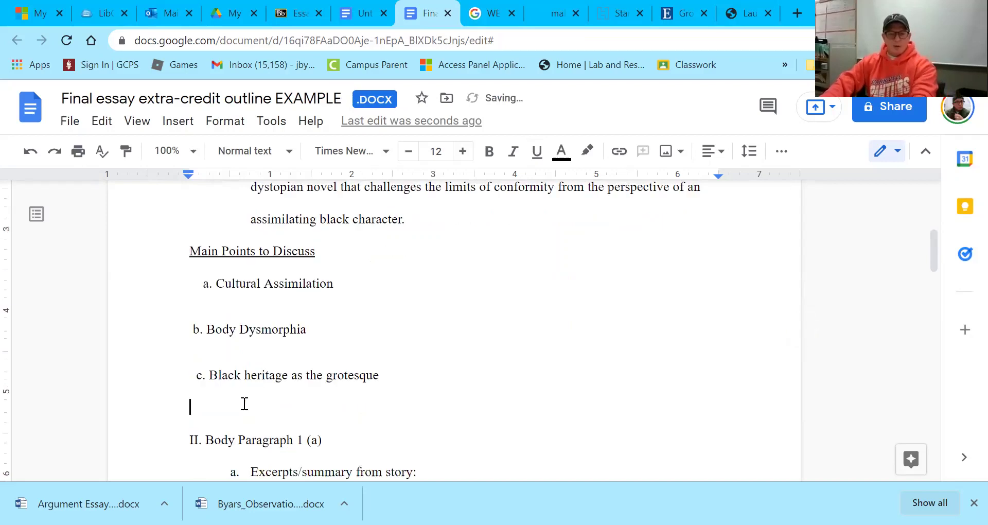
{"action": "key", "text": "Delete"}
Go over the three main points on cultural assimilation, body dysmorphia and black heritage as the grotesque
{"action": "left_click", "coordinate": [249, 329]}
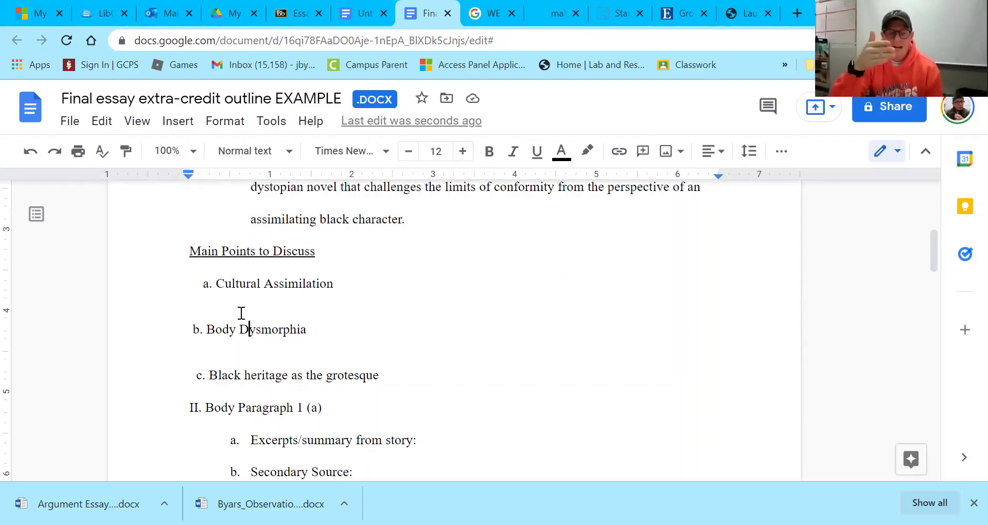
{"action": "left_click", "coordinate": [261, 283]}
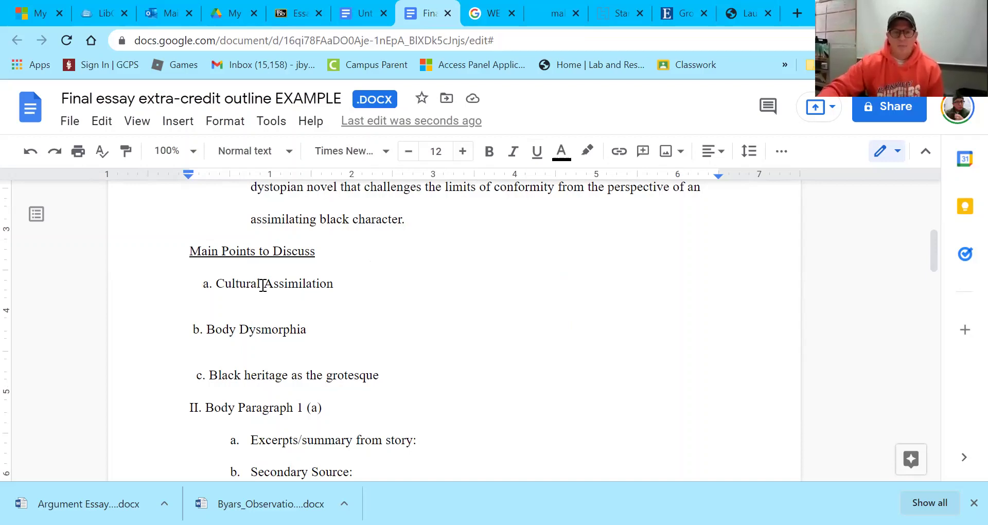
{"action": "key", "text": "Left"}
{"action": "key", "text": "Left"}
{"action": "key", "text": "Left"}
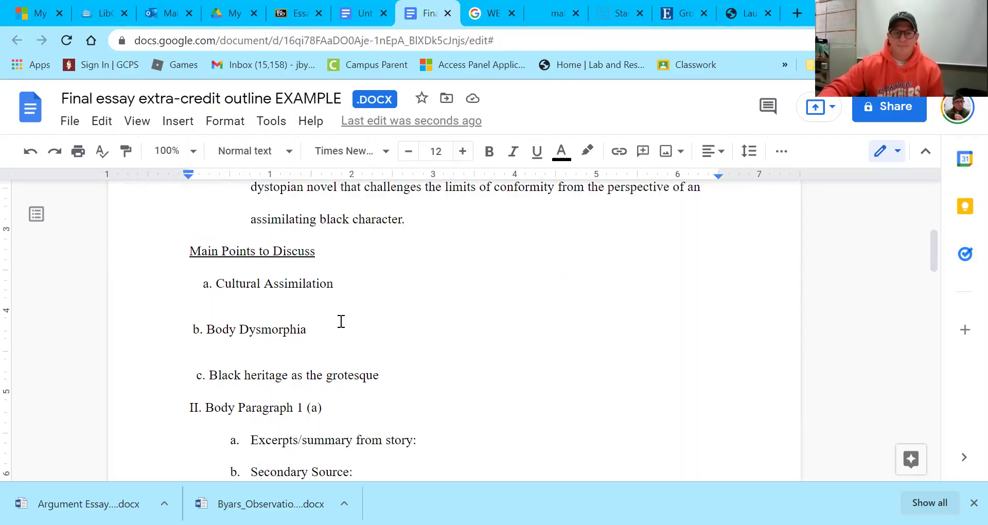
{"action": "left_click", "coordinate": [272, 330]}
{"action": "left_click", "coordinate": [214, 329]}
{"action": "left_click", "coordinate": [259, 377]}
{"action": "left_click", "coordinate": [345, 376]}
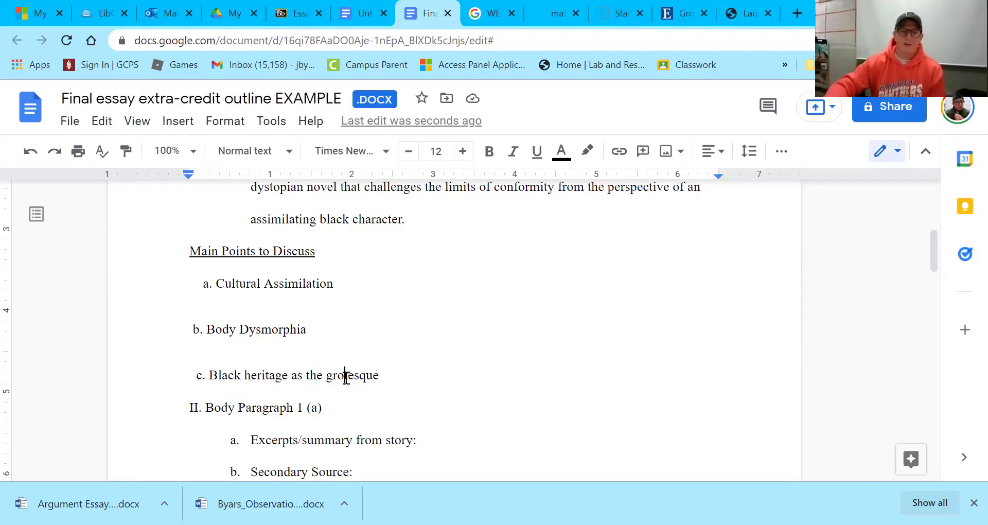
Check how the body paragraph sections, with their excerpt and secondary source entries, correspond to the main points
{"action": "scroll", "coordinate": [329, 415], "scroll_direction": "down", "scroll_amount": 2}
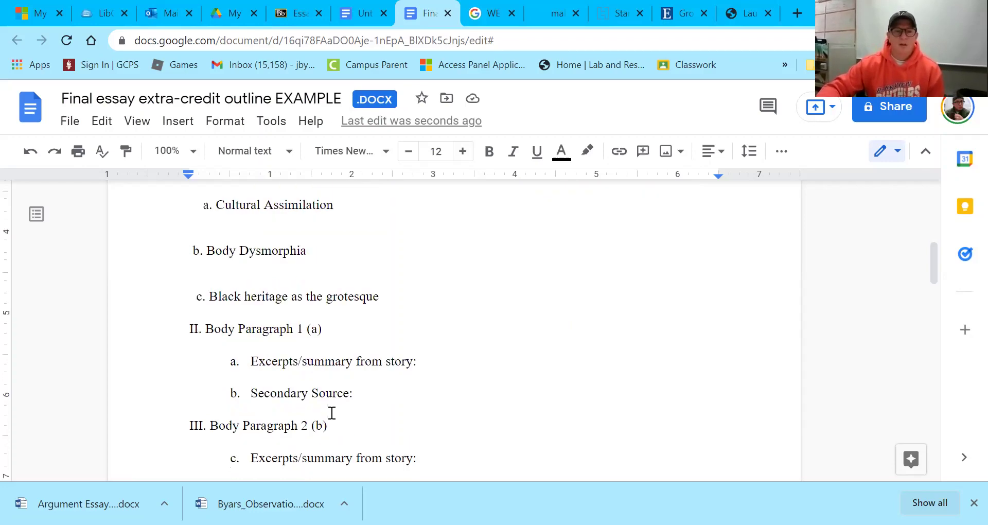
{"action": "key", "text": "Down"}
{"action": "scroll", "coordinate": [327, 410], "scroll_direction": "down", "scroll_amount": 3}
{"action": "scroll", "coordinate": [238, 349], "scroll_direction": "up", "scroll_amount": 1}
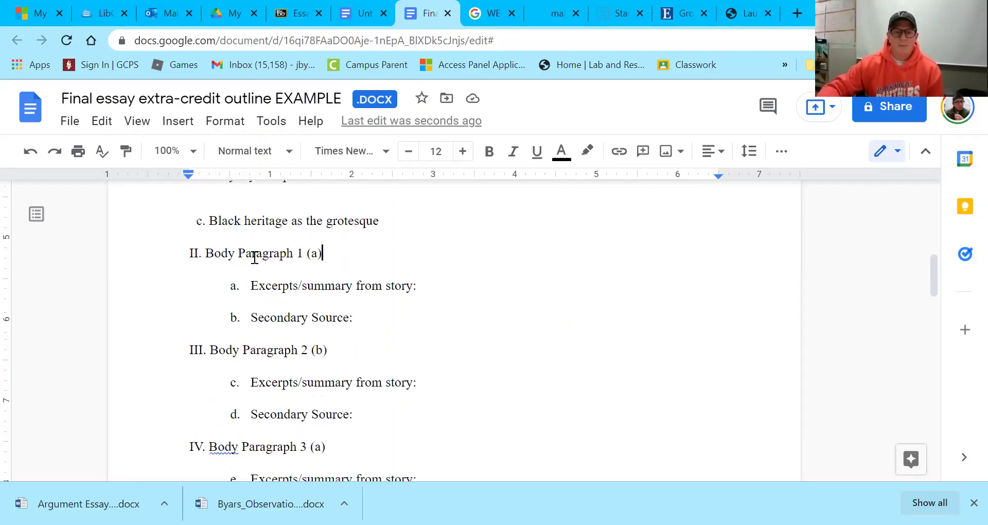
{"action": "left_click", "coordinate": [262, 319]}
{"action": "scroll", "coordinate": [263, 319], "scroll_direction": "up", "scroll_amount": 3}
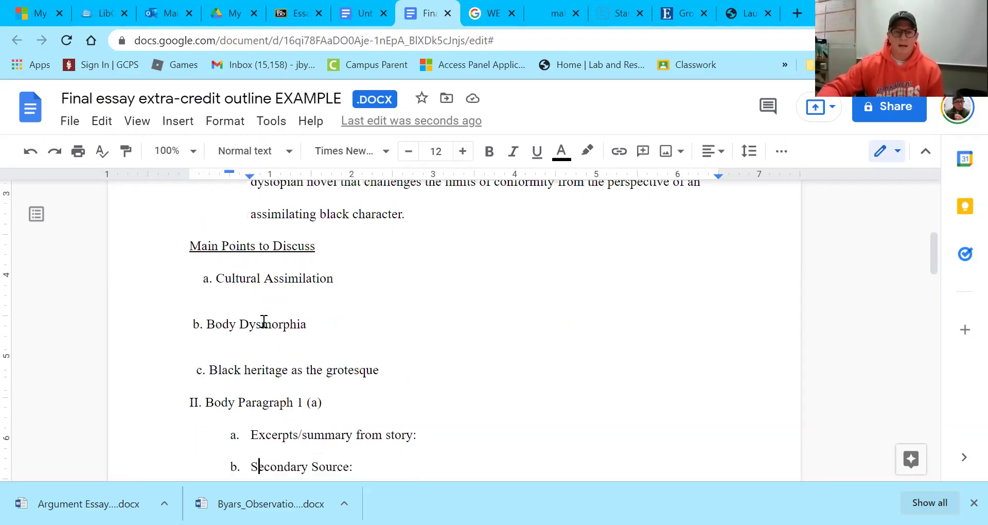
{"action": "scroll", "coordinate": [309, 340], "scroll_direction": "up", "scroll_amount": 2}
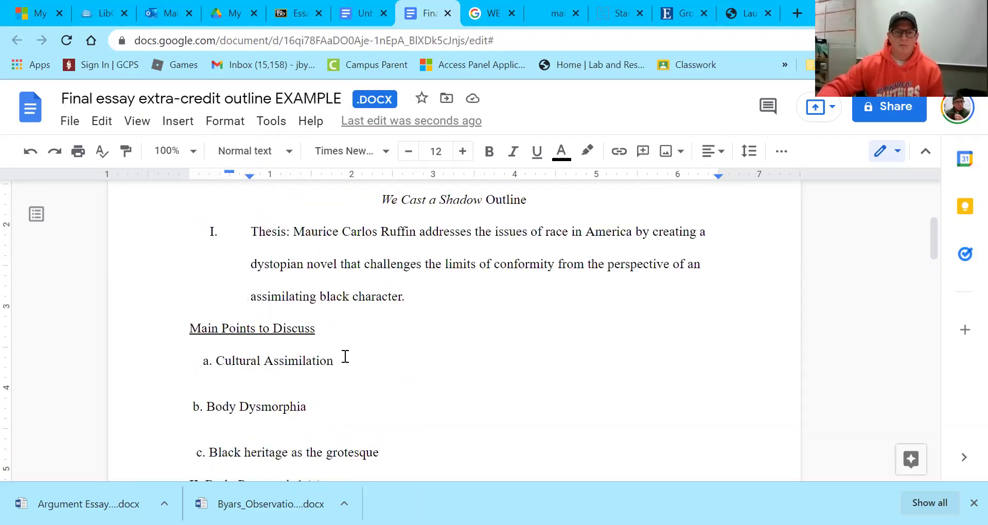
{"action": "left_click_drag", "start_coordinate": [343, 359], "coordinate": [232, 340]}
{"action": "left_click", "coordinate": [230, 328]}
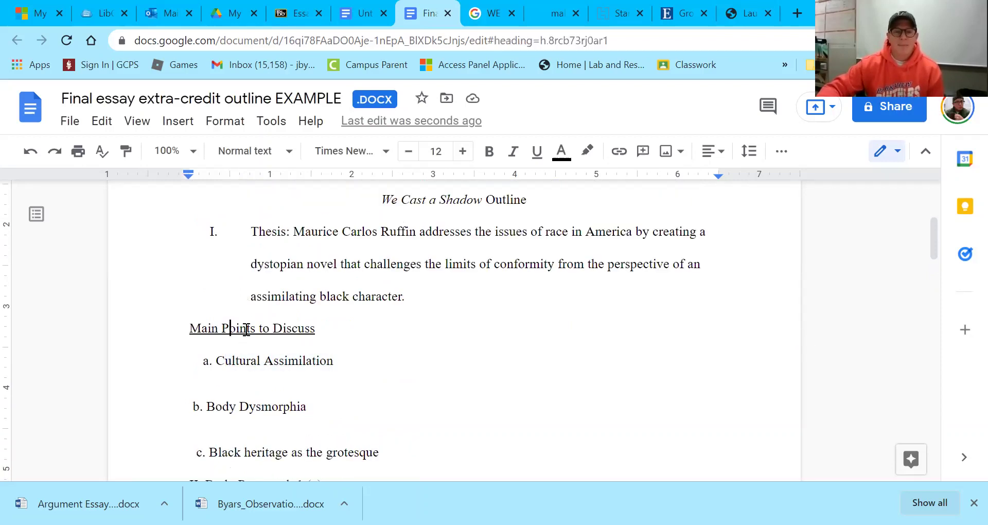
{"action": "left_click", "coordinate": [245, 368]}
Insert an unnumbered blank line between the end of the thesis and the "Main Points to Discuss" heading
{"action": "left_click", "coordinate": [387, 281]}
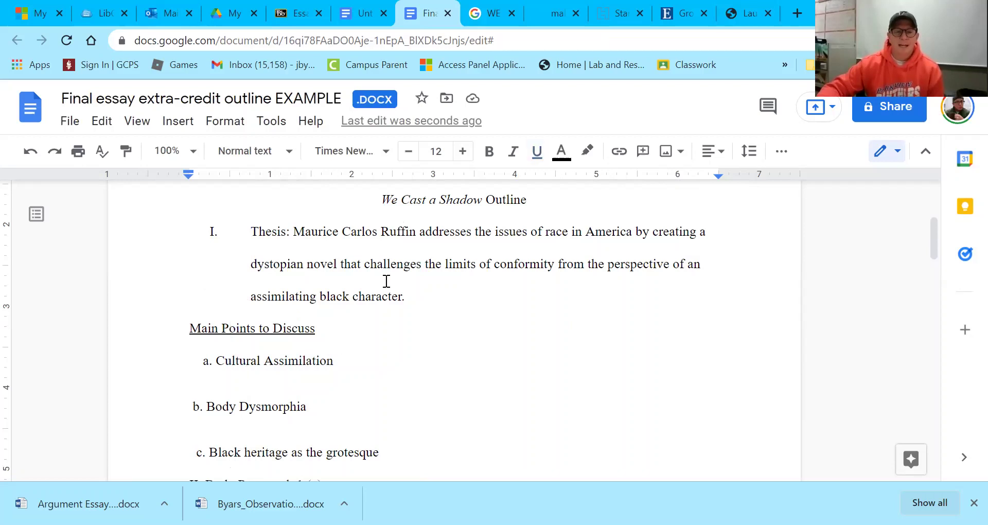
{"action": "left_click", "coordinate": [421, 293]}
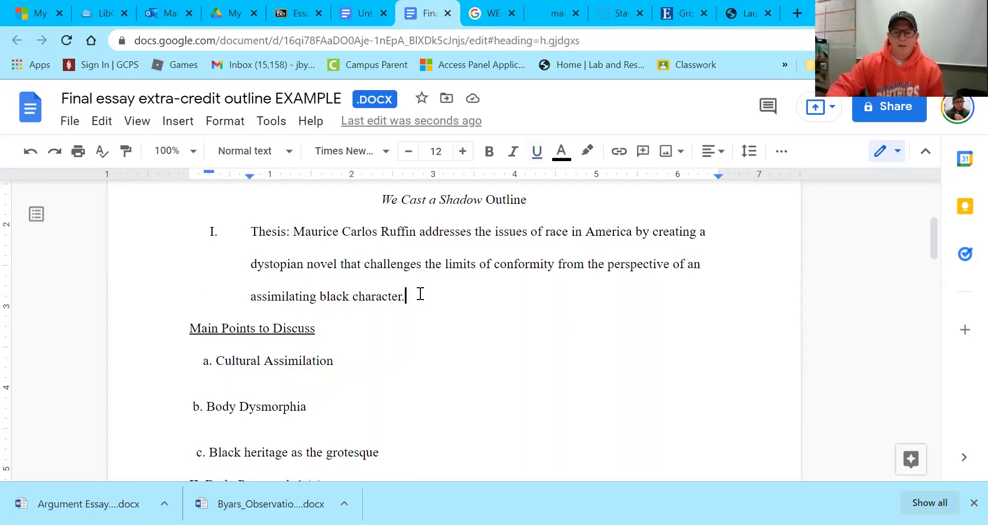
{"action": "key", "text": "Return"}
{"action": "key", "text": "BackSpace"}
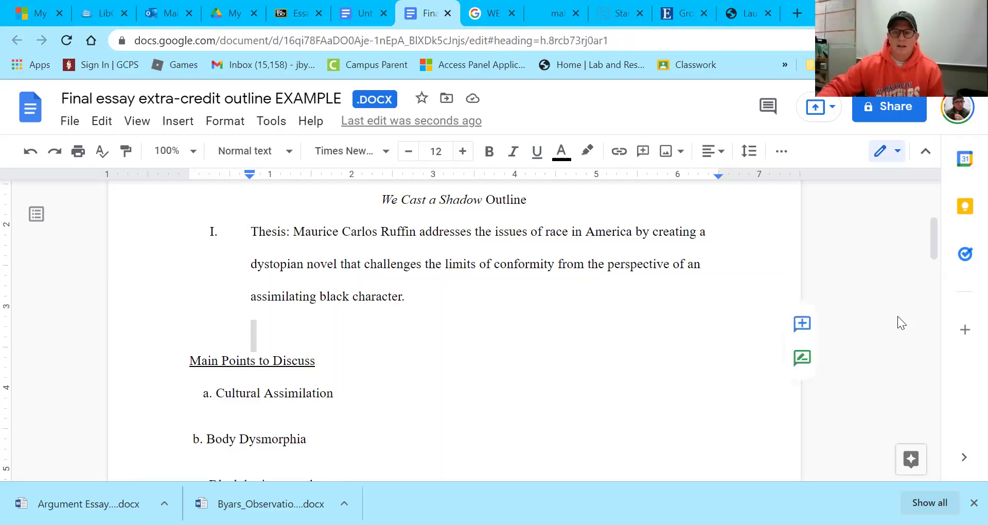
{"action": "left_click", "coordinate": [894, 356]}
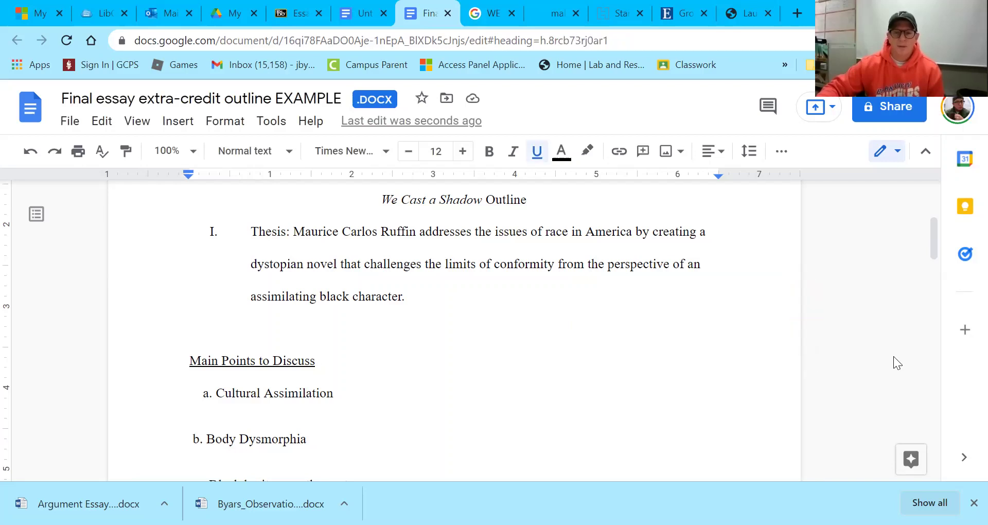
Highlight the word "assimilating" in the thesis to point out the term behind the main points
{"action": "left_click_drag", "start_coordinate": [303, 297], "coordinate": [316, 297]}
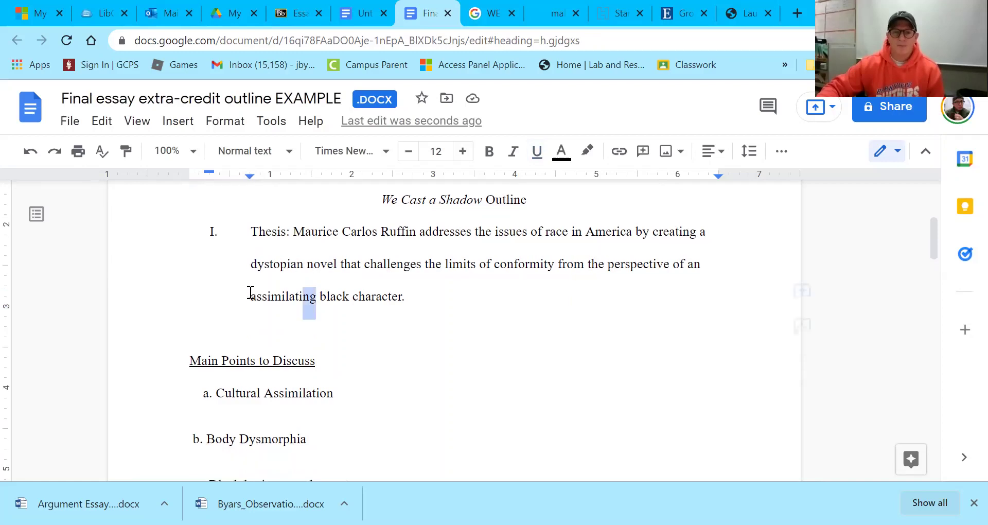
{"action": "left_click_drag", "start_coordinate": [251, 293], "coordinate": [251, 292]}
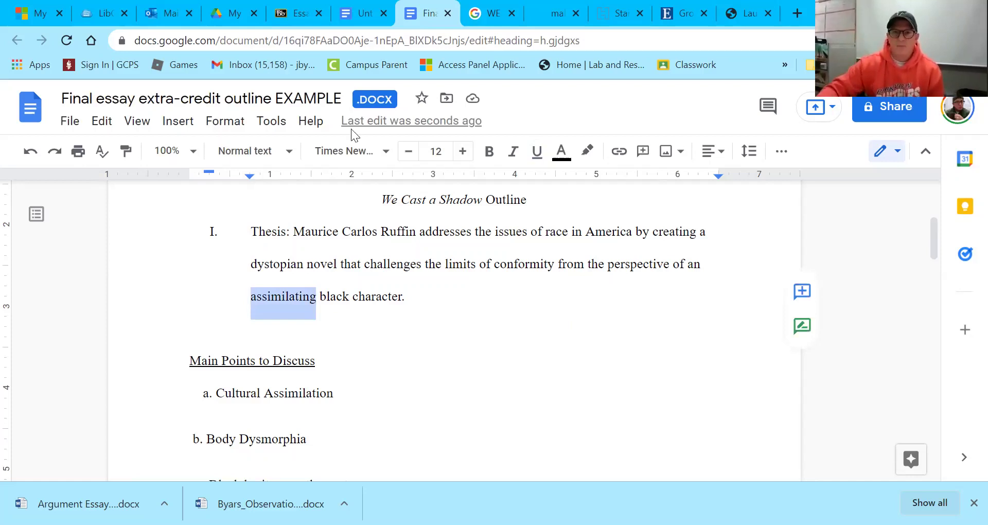
{"action": "left_click", "coordinate": [332, 292]}
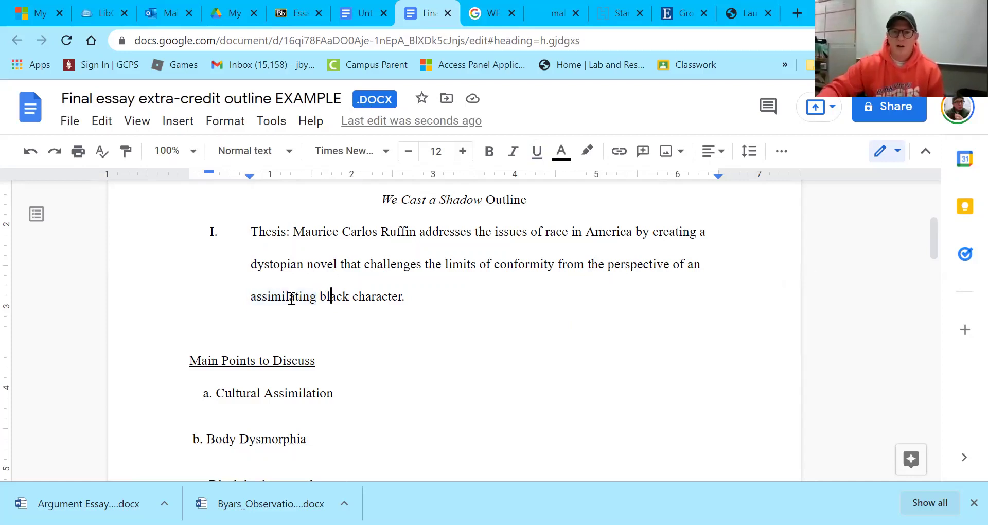
{"action": "left_click", "coordinate": [290, 296]}
{"action": "double_click", "coordinate": [263, 295]}
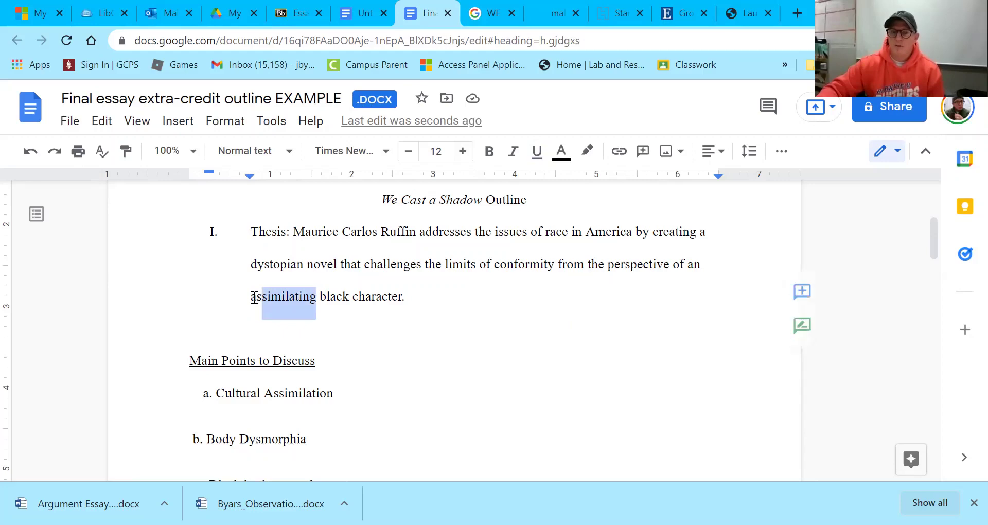
{"action": "left_click", "coordinate": [259, 298]}
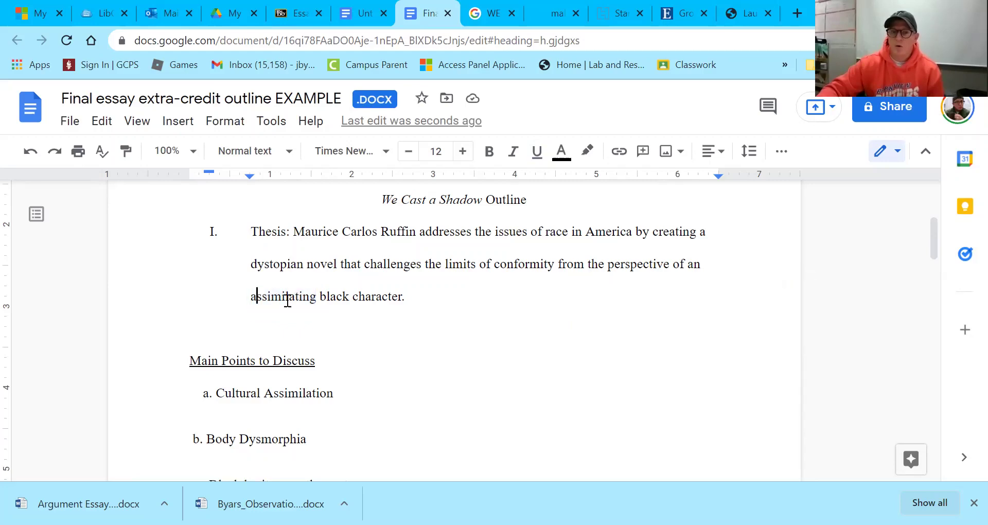
{"action": "double_click", "coordinate": [287, 298]}
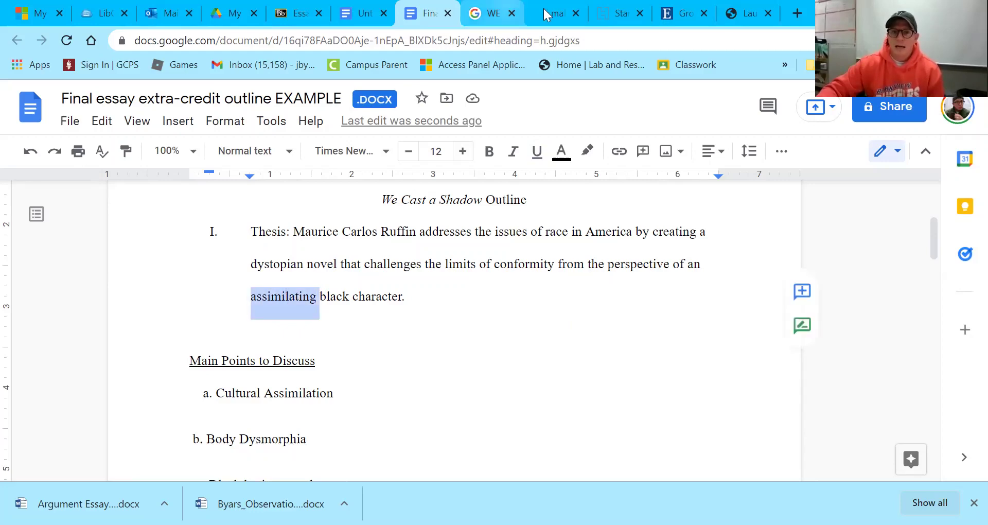
Look over the publisher's page for the book "Stamped: Racism, Antiracism, and You" among the open browser pages
{"action": "left_click", "coordinate": [555, 13]}
{"action": "left_click", "coordinate": [478, 14]}
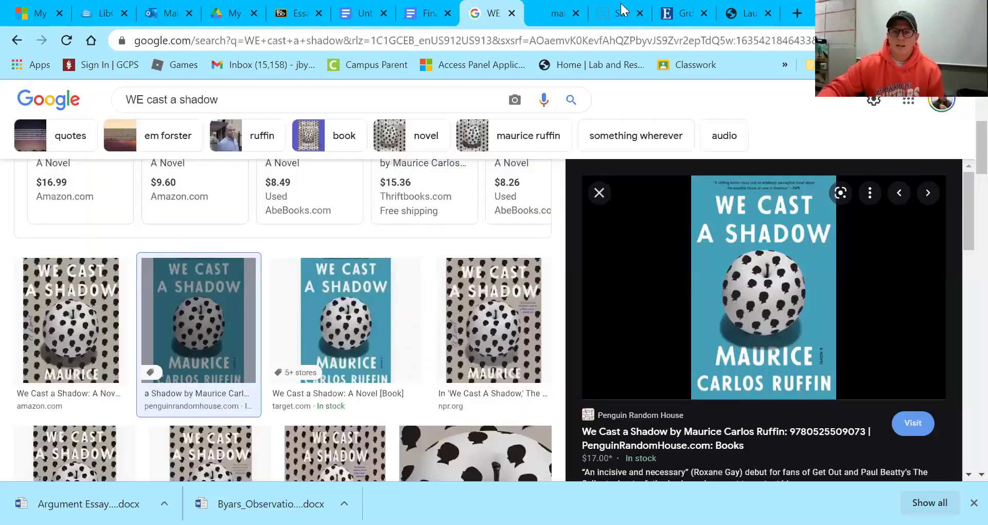
{"action": "left_click", "coordinate": [620, 14]}
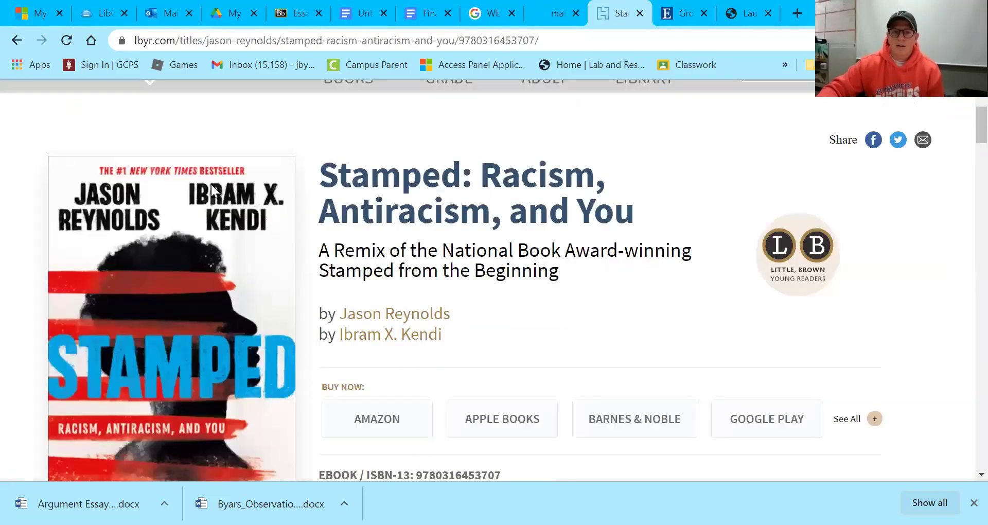
{"action": "scroll", "coordinate": [246, 284], "scroll_direction": "down", "scroll_amount": 3}
{"action": "scroll", "coordinate": [239, 292], "scroll_direction": "up", "scroll_amount": 3}
Back in the outline document, paste the copied Stamped citation and block quotation on an unnumbered line directly beneath the thesis
{"action": "left_click", "coordinate": [423, 18]}
{"action": "left_click", "coordinate": [429, 304]}
{"action": "key", "text": "Return"}
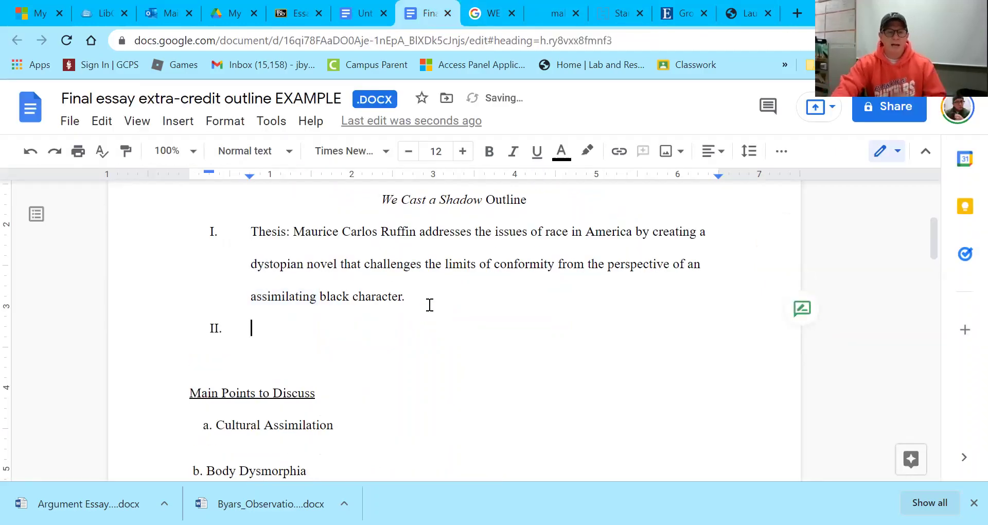
{"action": "key", "text": "BackSpace"}
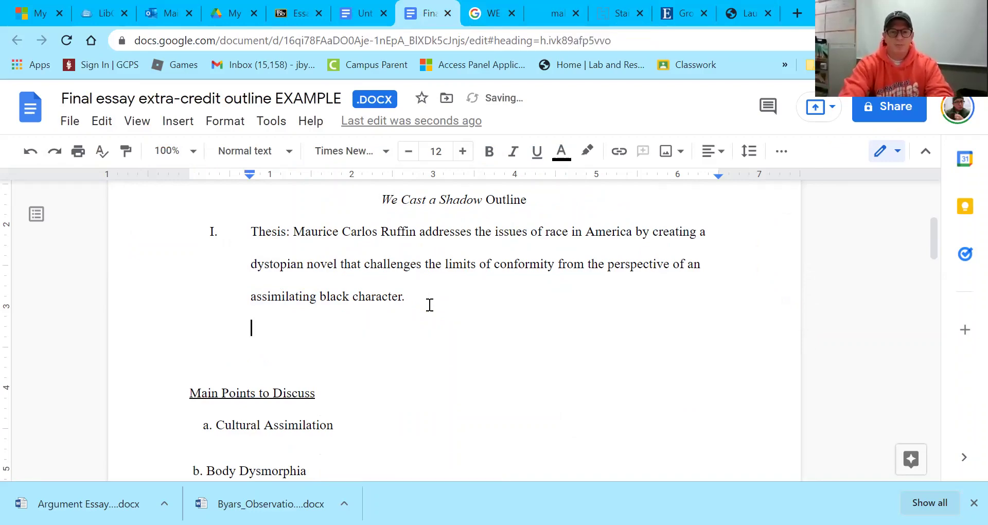
{"action": "key", "text": "ctrl+v"}
{"action": "scroll", "coordinate": [354, 361], "scroll_direction": "up", "scroll_amount": 5}
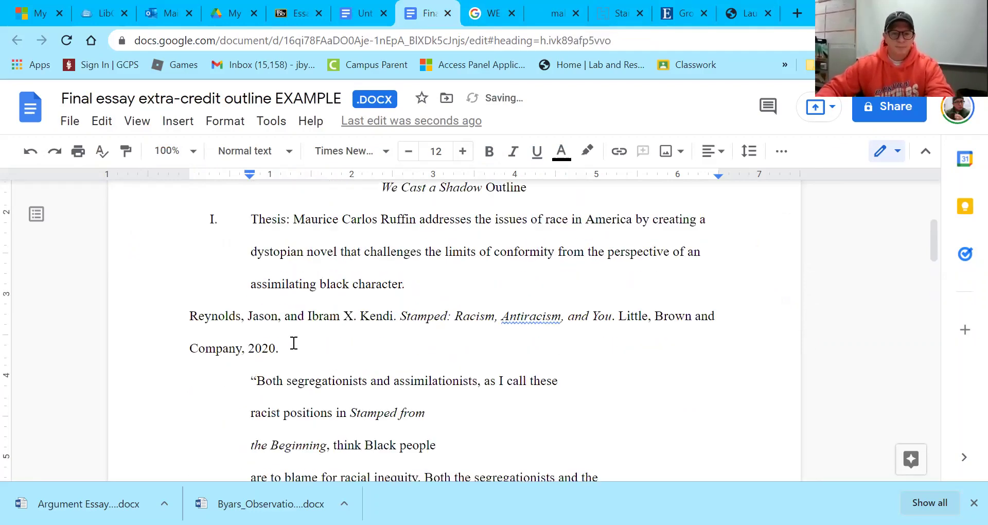
Highlight the full Reynolds and Kendi citation beneath the thesis to point out the source entry
{"action": "left_click", "coordinate": [293, 335]}
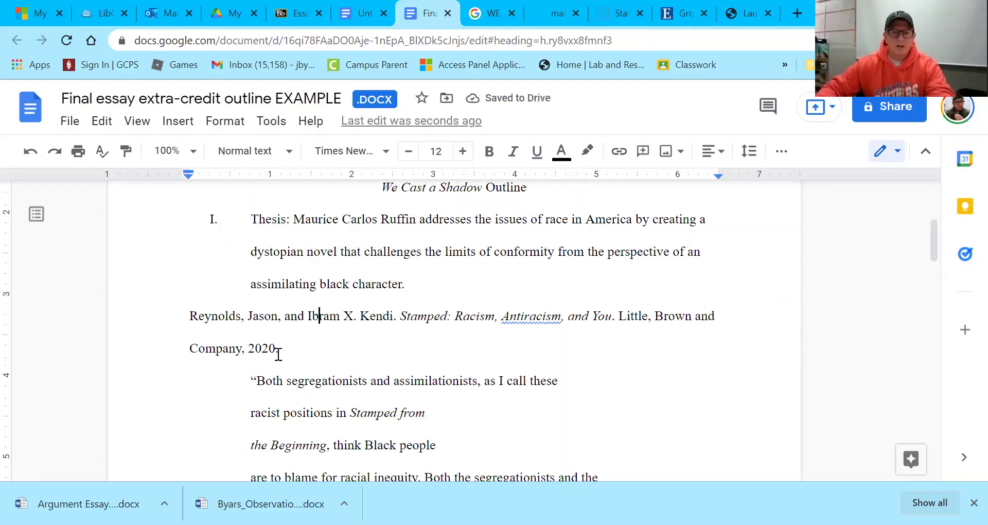
{"action": "key", "text": "Down"}
{"action": "left_click", "coordinate": [188, 319], "text": "shift"}
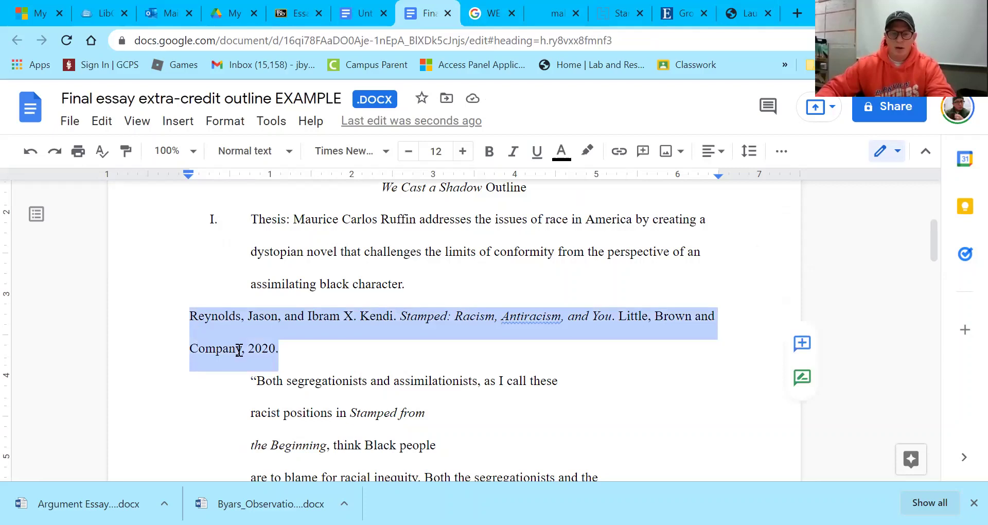
{"action": "left_click", "coordinate": [277, 348]}
{"action": "type", "text": "."}
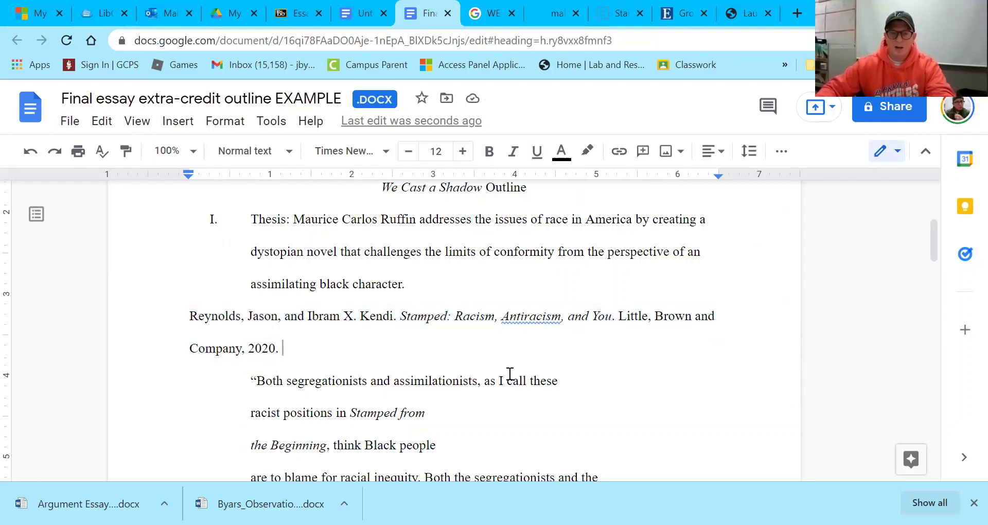
Join the quotation's broken lines from "these" through "assimilationists" into running text, keeping a space between the joined words
{"action": "left_click", "coordinate": [600, 376]}
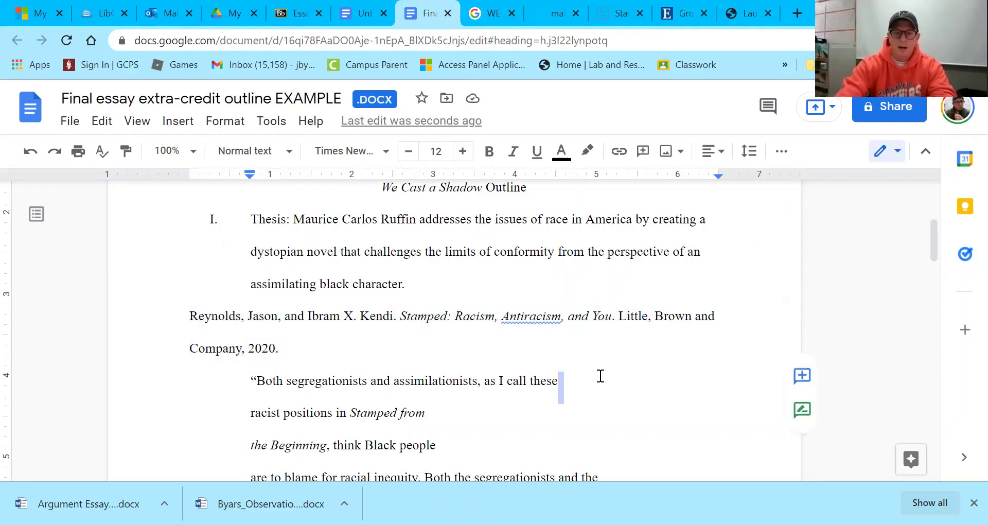
{"action": "key", "text": "Delete"}
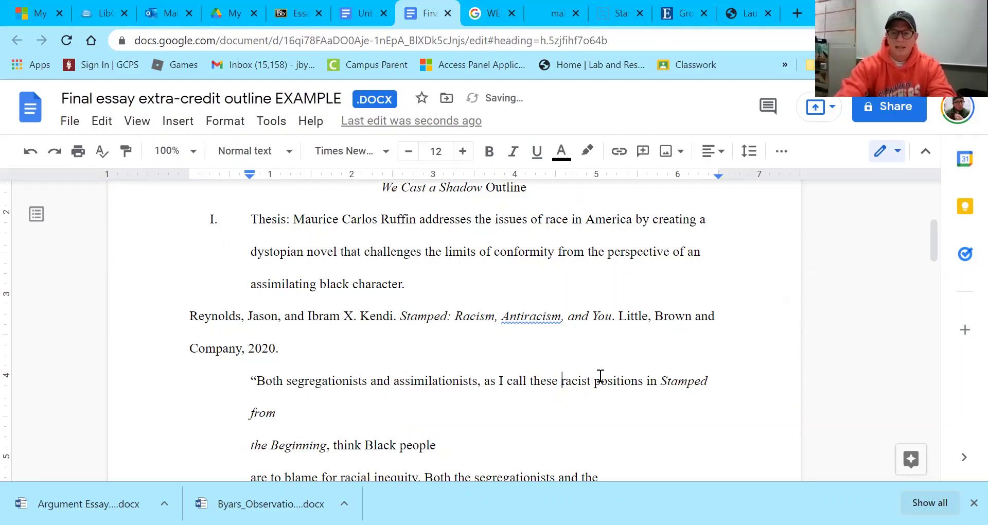
{"action": "key", "text": "End"}
{"action": "key", "text": "Delete"}
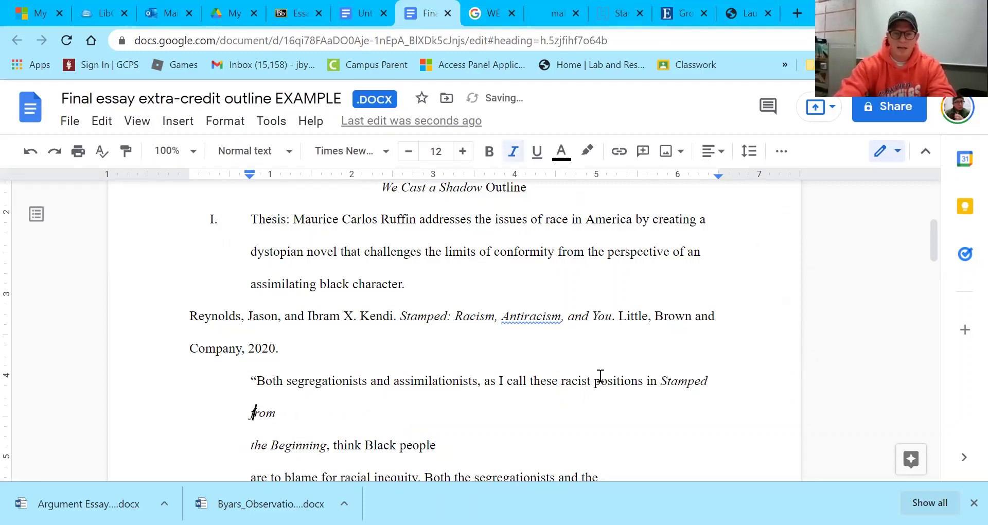
{"action": "key", "text": "End"}
{"action": "key", "text": "Delete"}
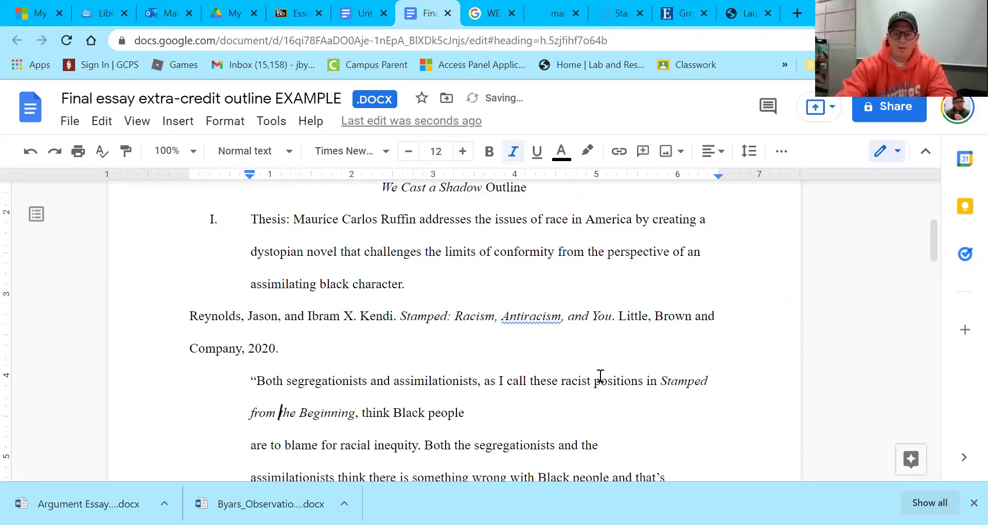
{"action": "key", "text": "End"}
{"action": "key", "text": "Delete"}
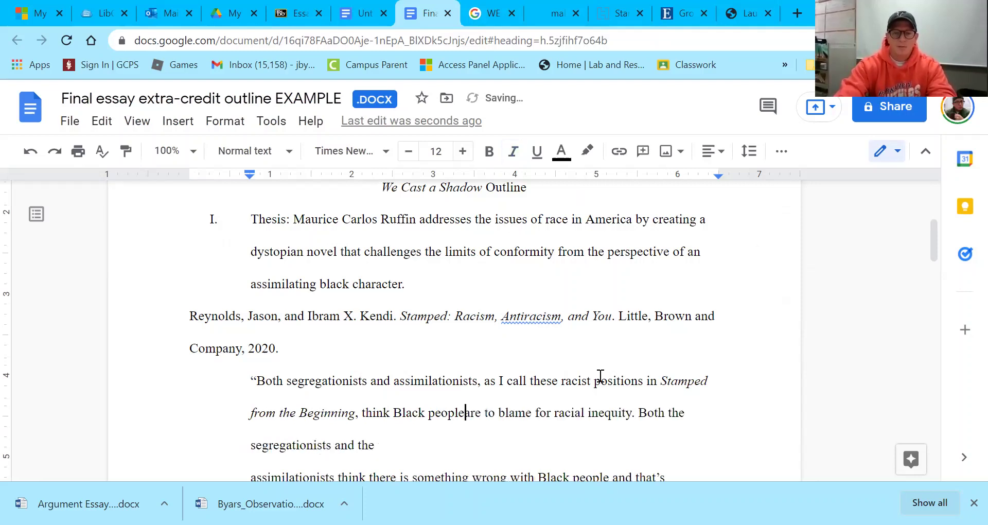
{"action": "key", "text": "Down"}
{"action": "key", "text": "Delete"}
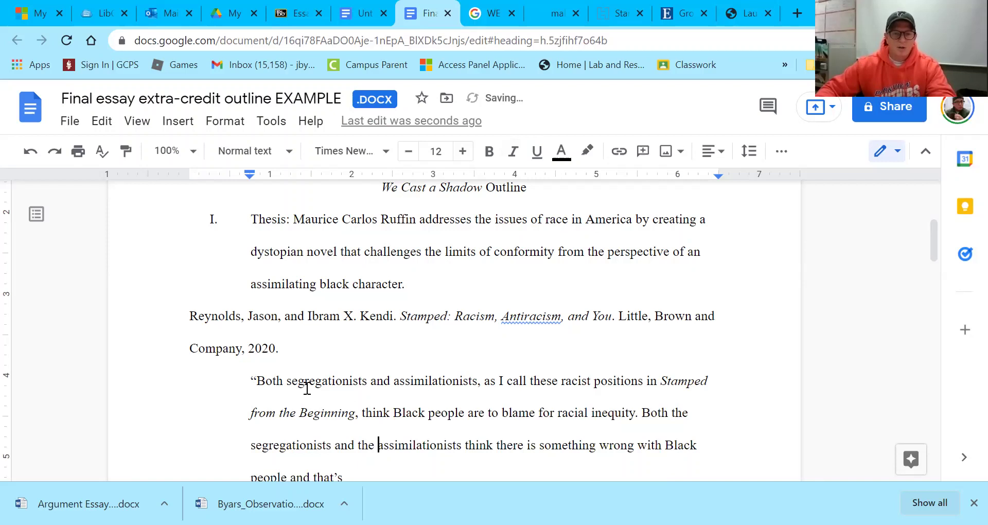
Join the quotation's remaining broken lines after "that's" and "The" so the passage runs as one paragraph
{"action": "left_click", "coordinate": [490, 381]}
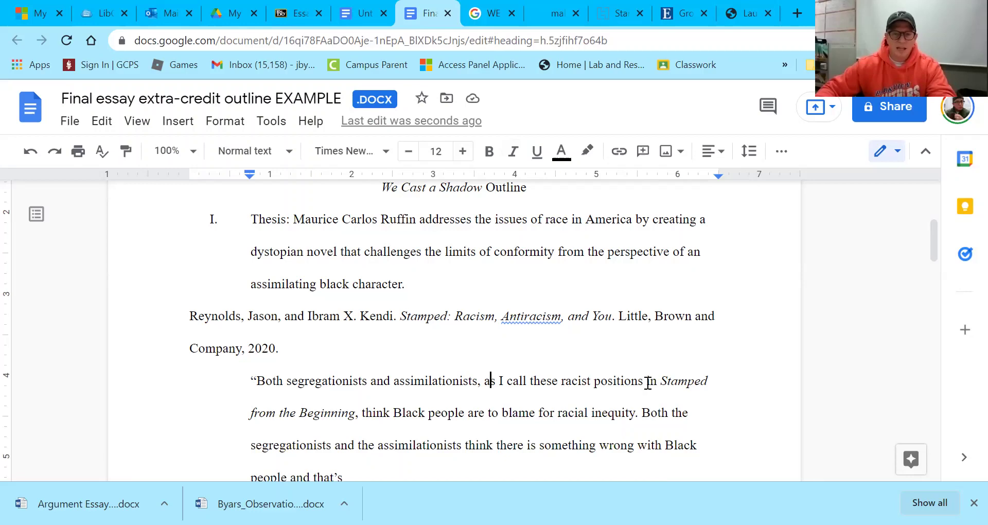
{"action": "scroll", "coordinate": [422, 353], "scroll_direction": "down", "scroll_amount": 1}
{"action": "scroll", "coordinate": [437, 344], "scroll_direction": "down", "scroll_amount": 1}
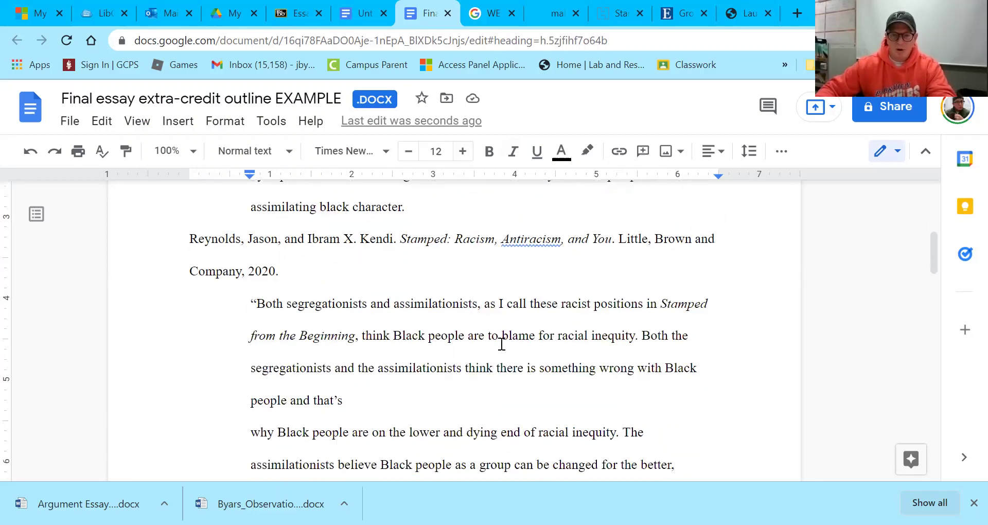
{"action": "left_click", "coordinate": [608, 337]}
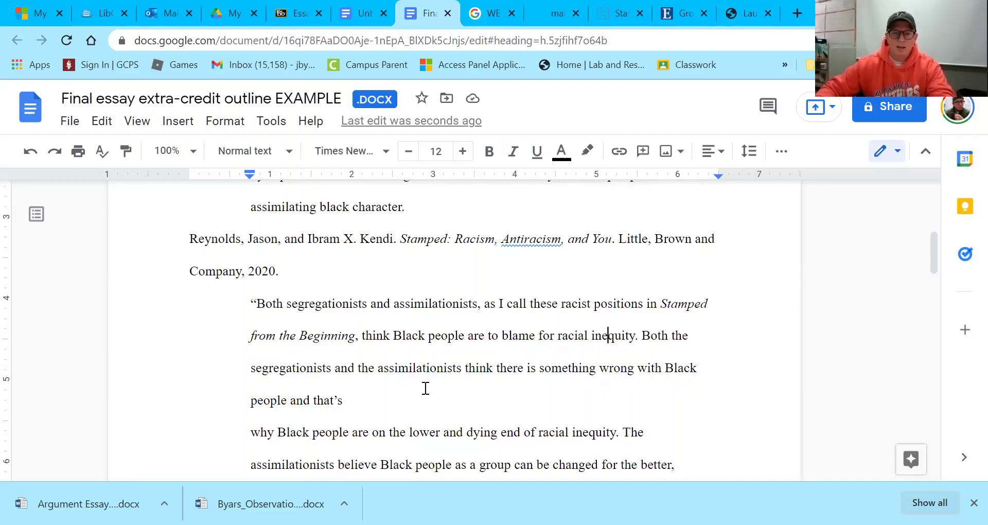
{"action": "left_click", "coordinate": [482, 396]}
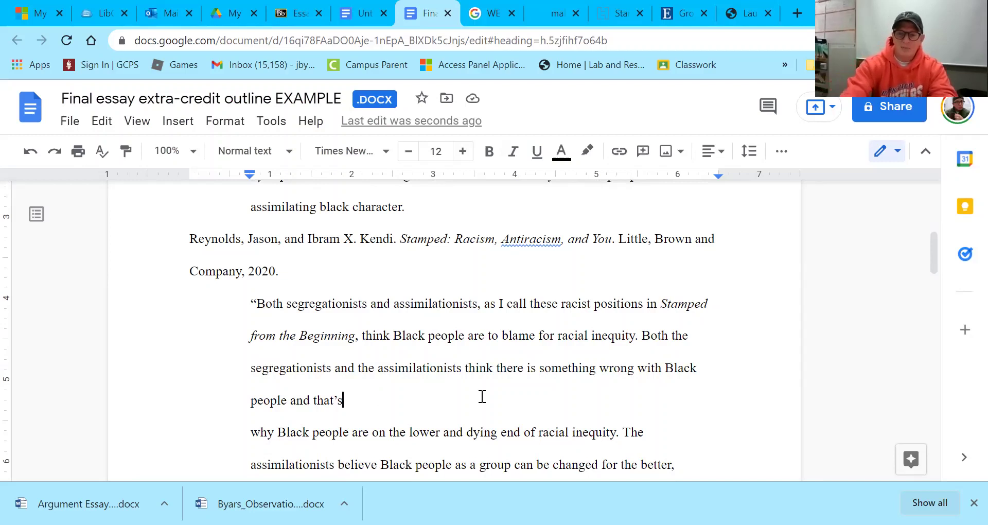
{"action": "key", "text": "Delete"}
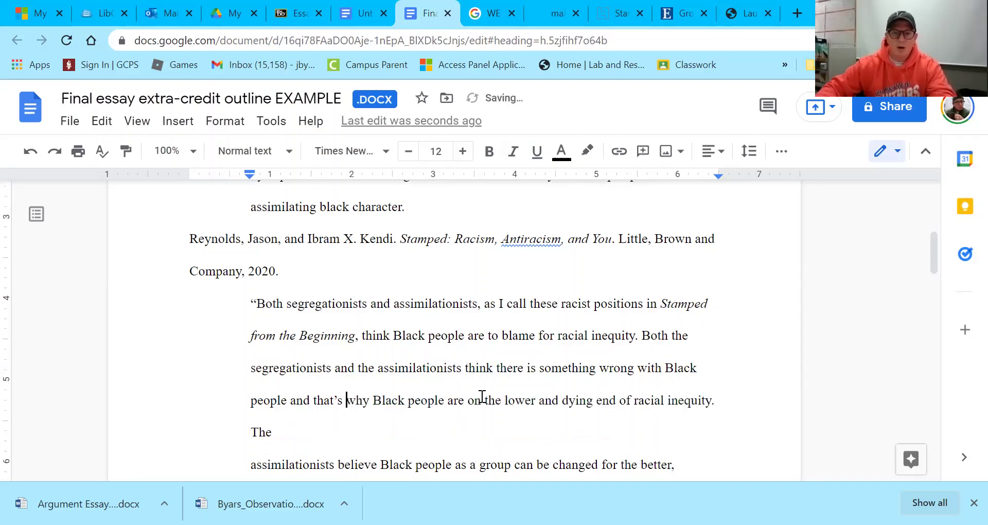
{"action": "left_click", "coordinate": [375, 434]}
{"action": "key", "text": "Delete"}
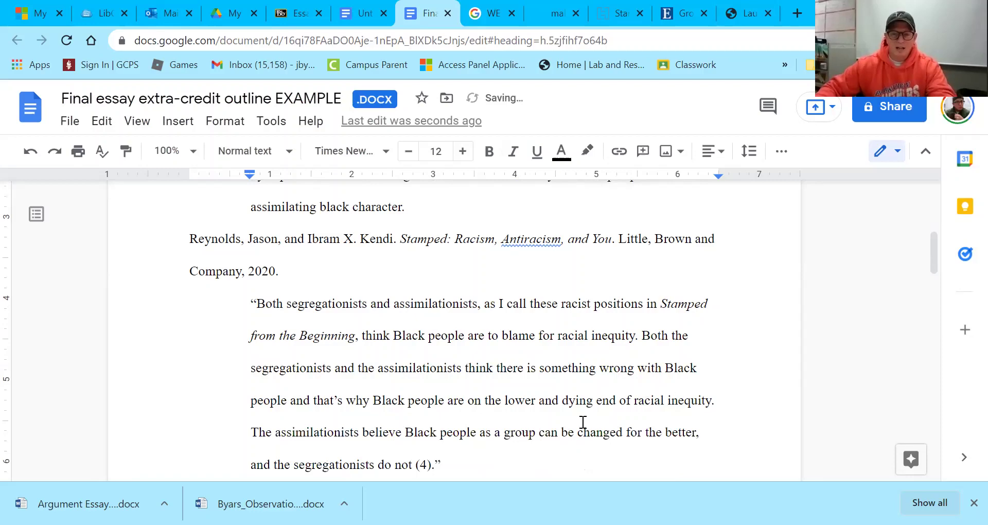
Delete the blank lines between the end of the quotation and the "Main Points to Discuss" heading
{"action": "scroll", "coordinate": [579, 414], "scroll_direction": "down", "scroll_amount": 2}
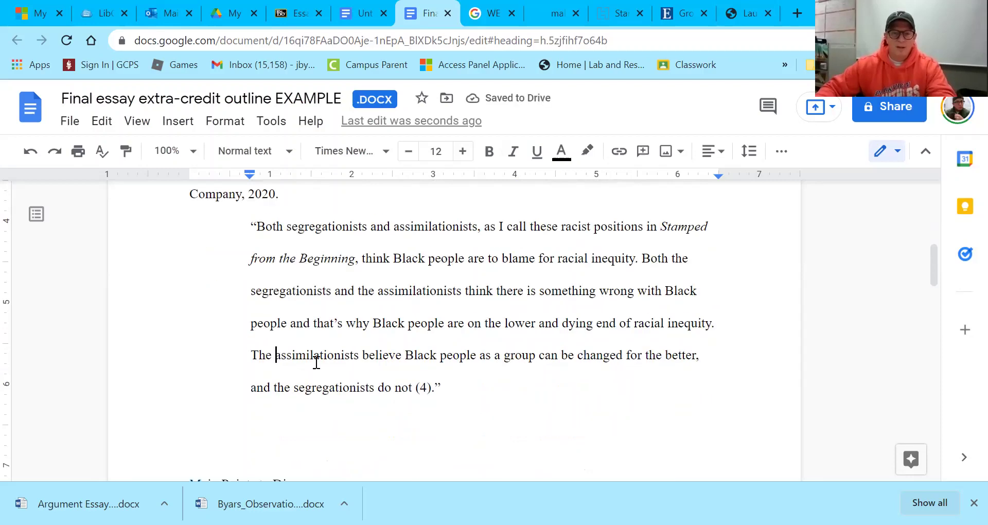
{"action": "left_click", "coordinate": [372, 424]}
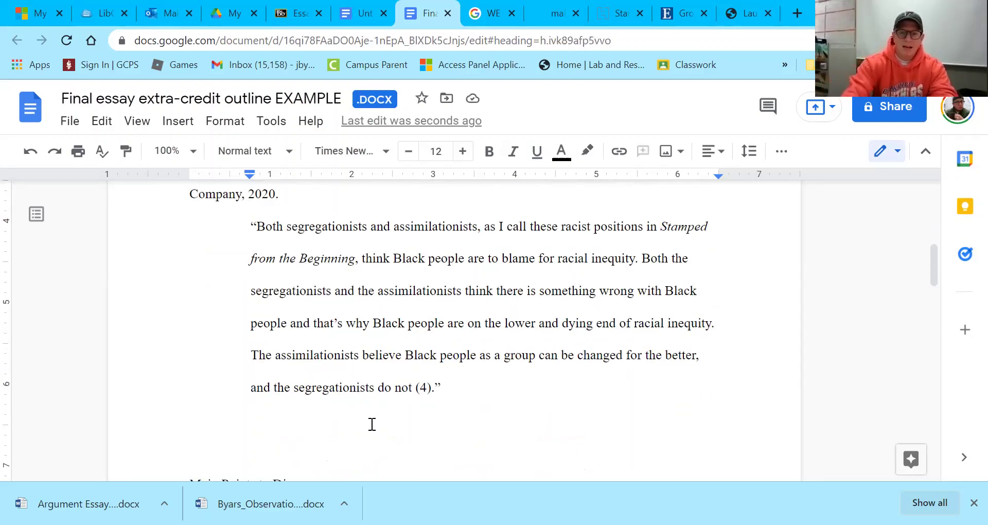
{"action": "key", "text": "Delete"}
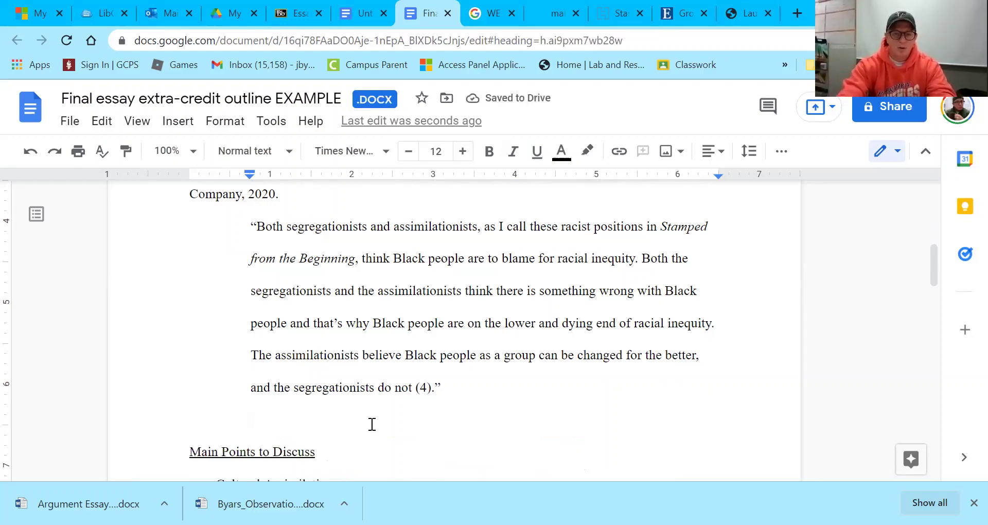
{"action": "key", "text": "Delete"}
Review the Stamped citation and quotation on assimilationists in relation to the thesis and the main points
{"action": "scroll", "coordinate": [361, 417], "scroll_direction": "up", "scroll_amount": 1}
{"action": "scroll", "coordinate": [360, 413], "scroll_direction": "up", "scroll_amount": 1}
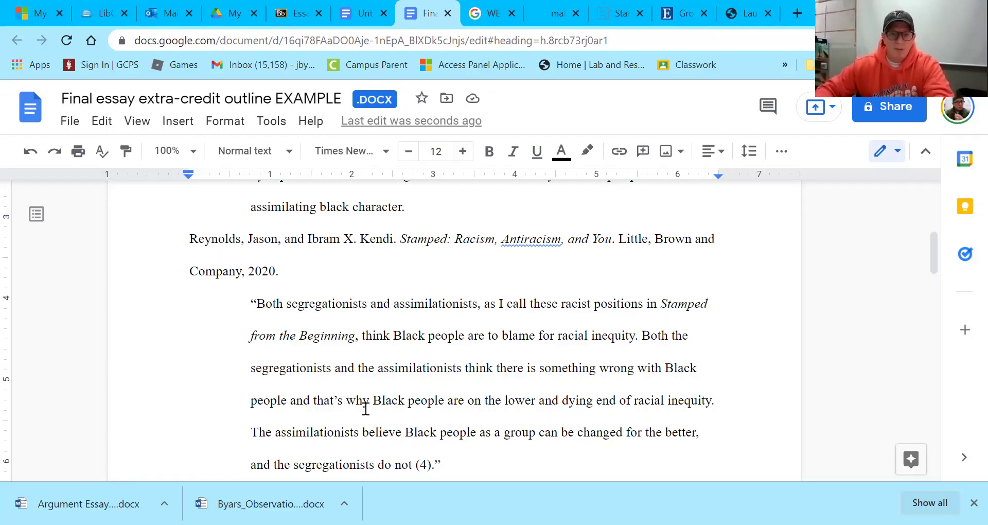
{"action": "scroll", "coordinate": [361, 360], "scroll_direction": "down", "scroll_amount": 2}
{"action": "left_click", "coordinate": [360, 356]}
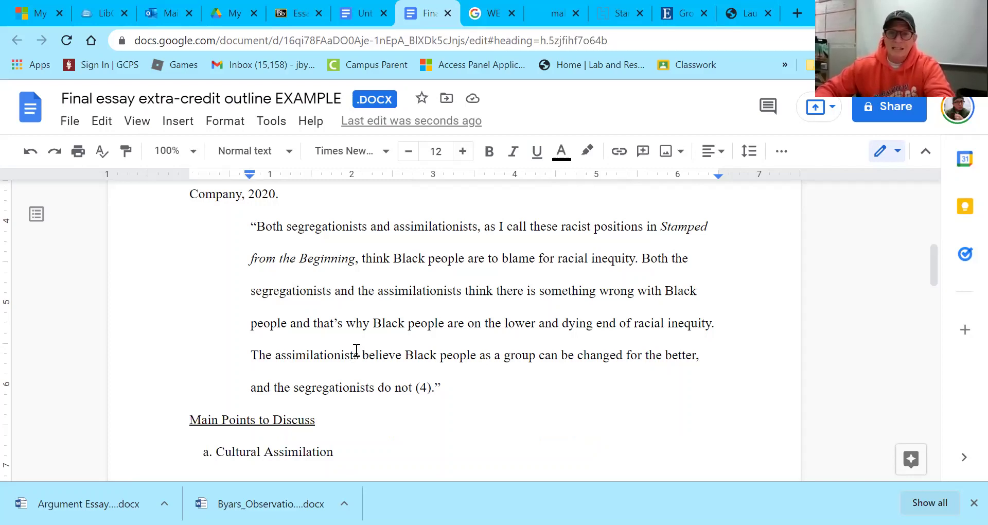
{"action": "scroll", "coordinate": [357, 348], "scroll_direction": "up", "scroll_amount": 1}
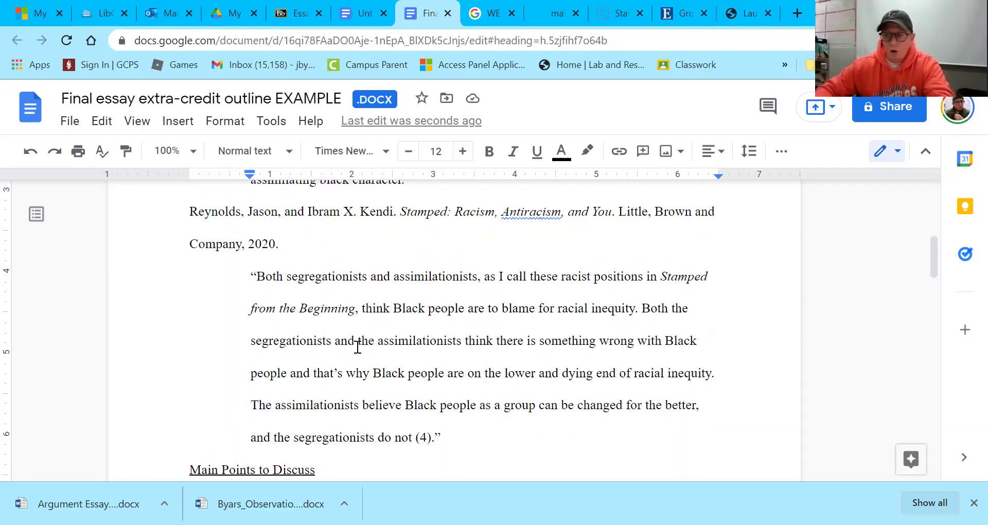
{"action": "scroll", "coordinate": [357, 347], "scroll_direction": "up", "scroll_amount": 2}
{"action": "scroll", "coordinate": [358, 347], "scroll_direction": "down", "scroll_amount": 2}
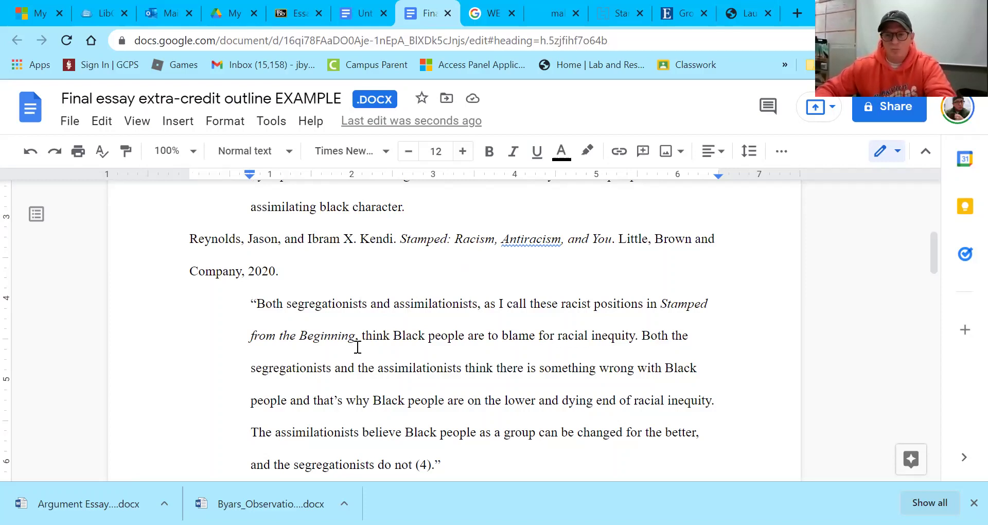
{"action": "scroll", "coordinate": [385, 297], "scroll_direction": "down", "scroll_amount": 3}
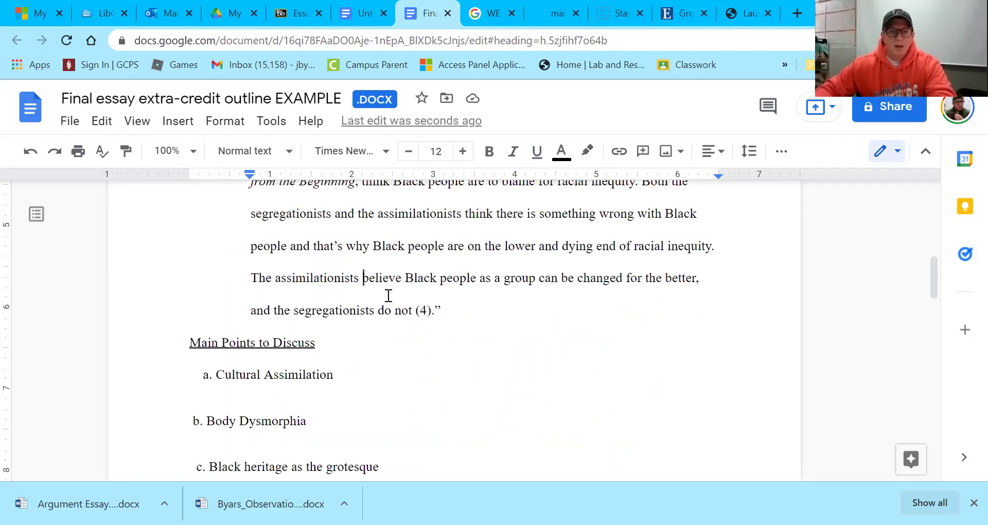
{"action": "scroll", "coordinate": [377, 291], "scroll_direction": "up", "scroll_amount": 2}
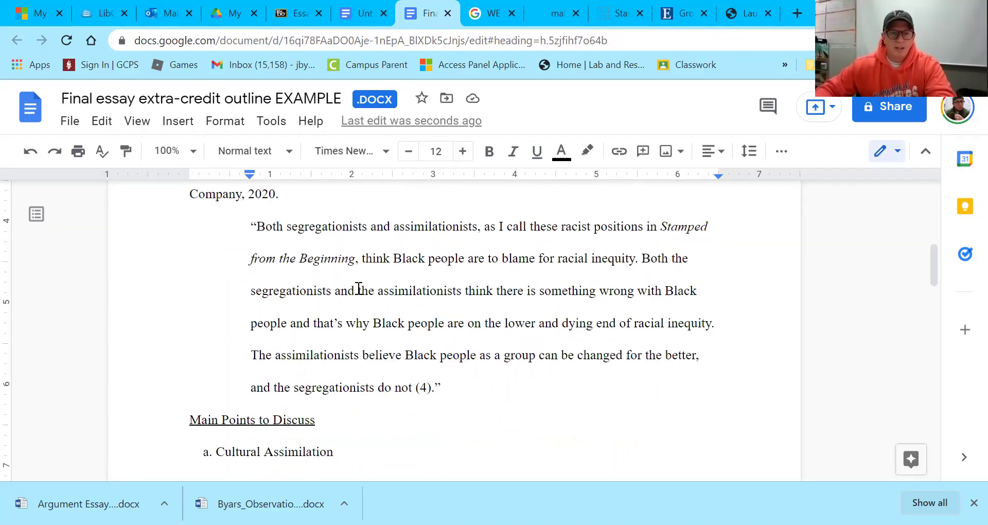
Review the thesis statement about the assimilating black character together with the Stamped citation and the start of its quotation
{"action": "scroll", "coordinate": [360, 289], "scroll_direction": "up", "scroll_amount": 2}
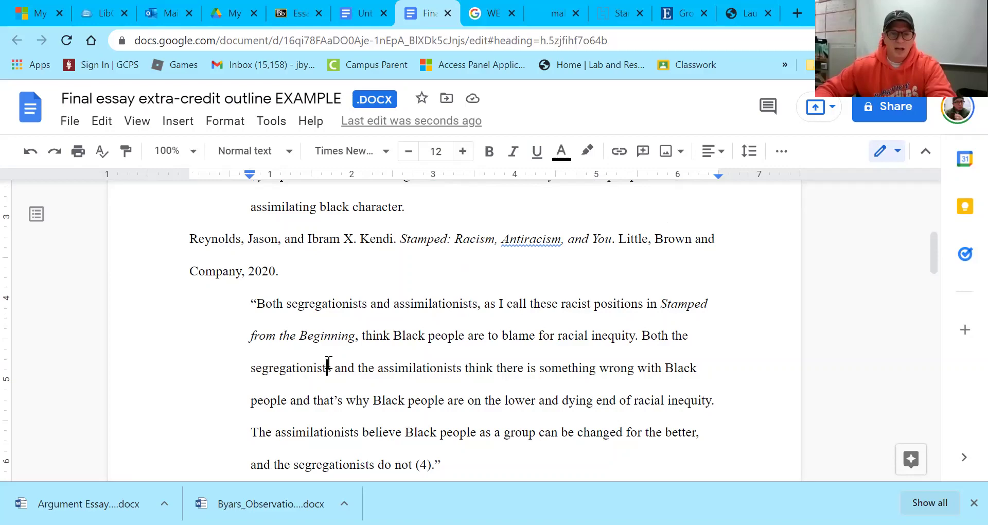
{"action": "scroll", "coordinate": [306, 284], "scroll_direction": "up", "scroll_amount": 2}
{"action": "left_click", "coordinate": [316, 284]}
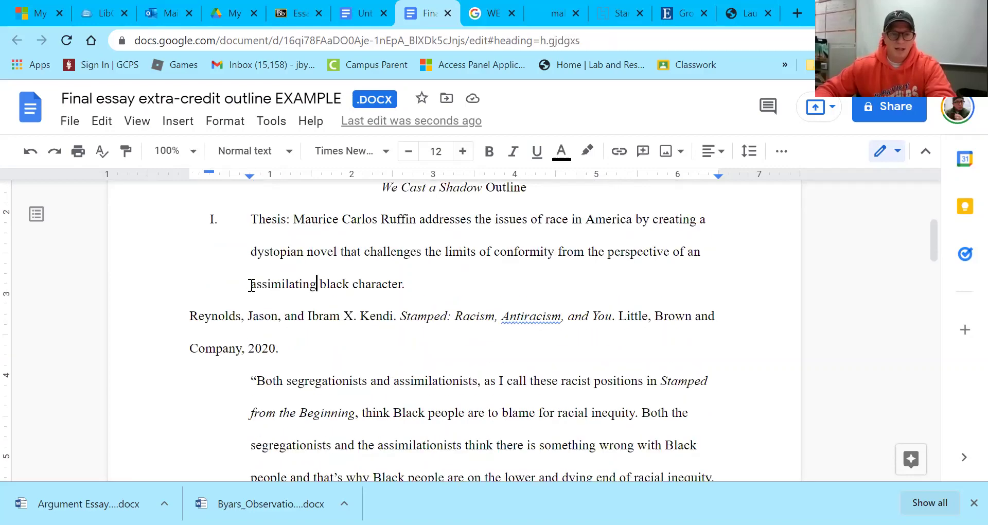
{"action": "left_click", "coordinate": [252, 285], "text": "shift"}
{"action": "left_click", "coordinate": [314, 252]}
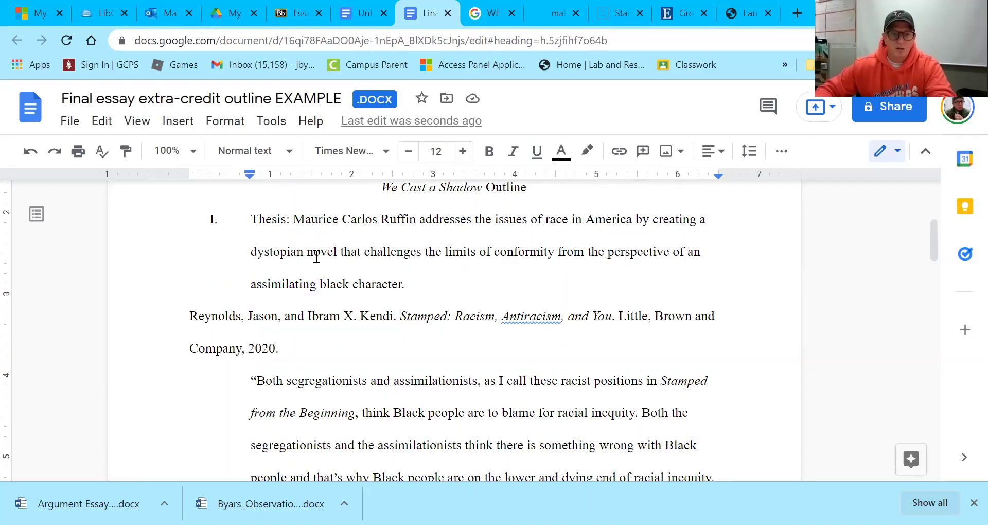
{"action": "left_click", "coordinate": [229, 316]}
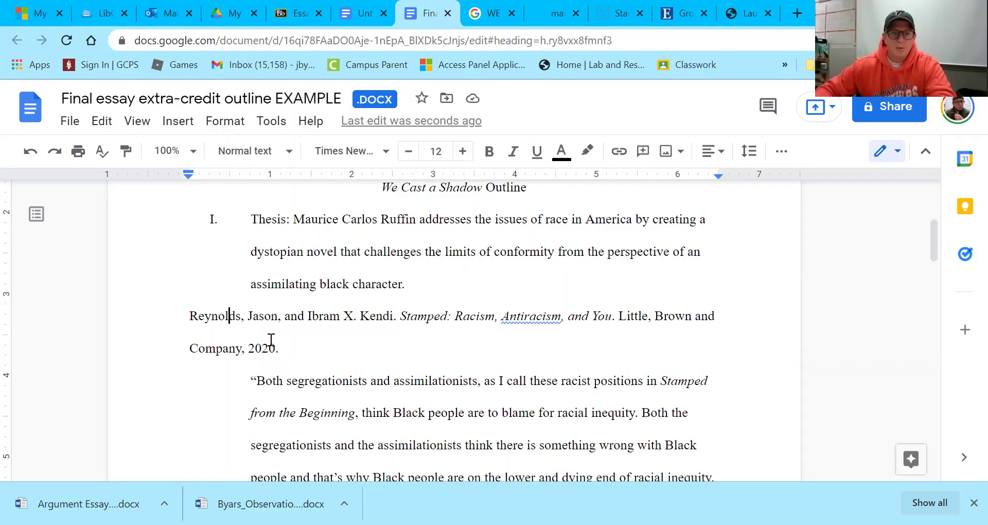
{"action": "triple_click", "coordinate": [285, 350]}
{"action": "left_click", "coordinate": [268, 430]}
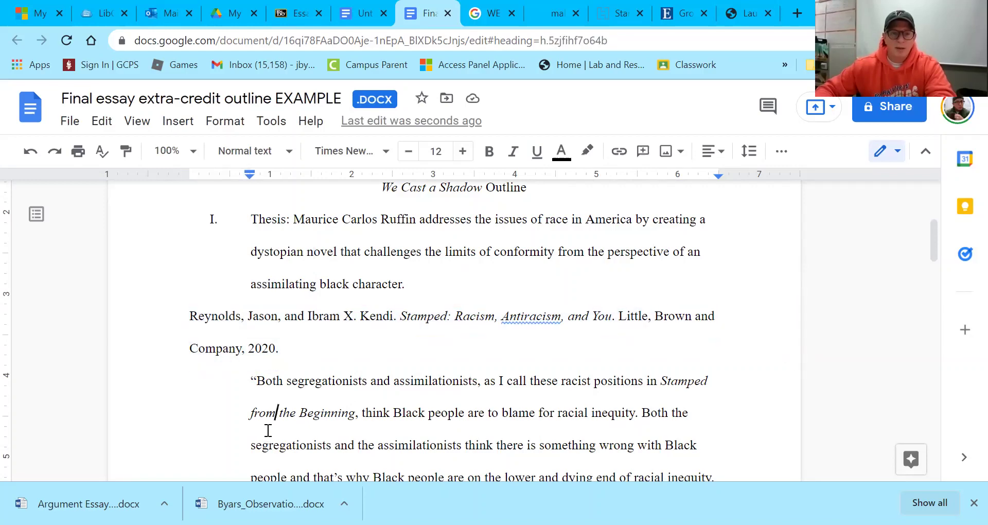
Review the three main points and how they lead into the Body Paragraph 1 (a) heading
{"action": "scroll", "coordinate": [275, 430], "scroll_direction": "down", "scroll_amount": 3}
{"action": "scroll", "coordinate": [276, 431], "scroll_direction": "down", "scroll_amount": 3}
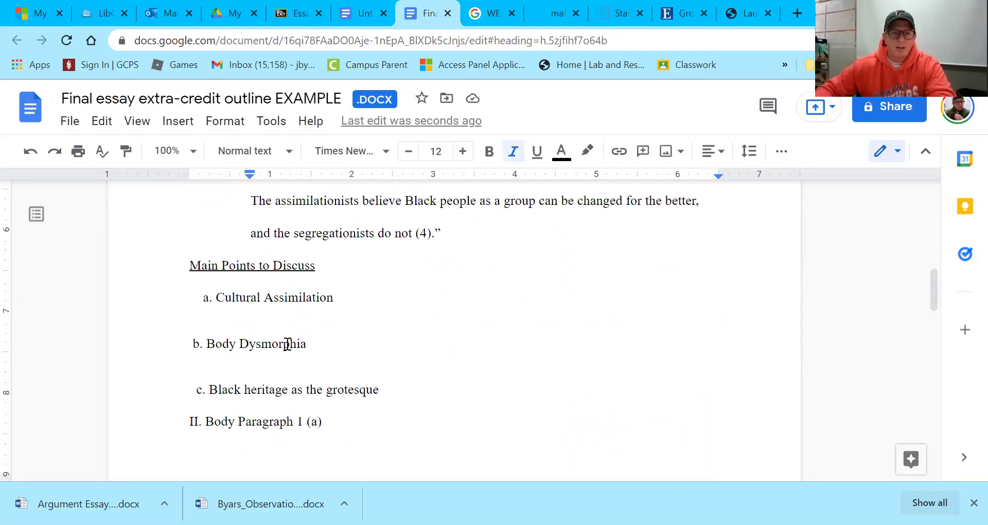
{"action": "scroll", "coordinate": [270, 285], "scroll_direction": "down", "scroll_amount": 2}
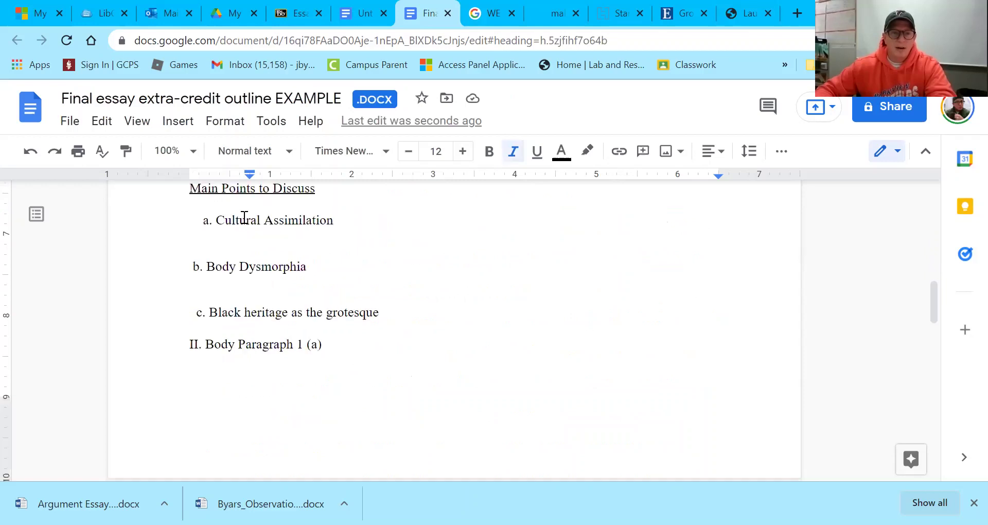
{"action": "left_click", "coordinate": [299, 220]}
{"action": "left_click", "coordinate": [245, 308]}
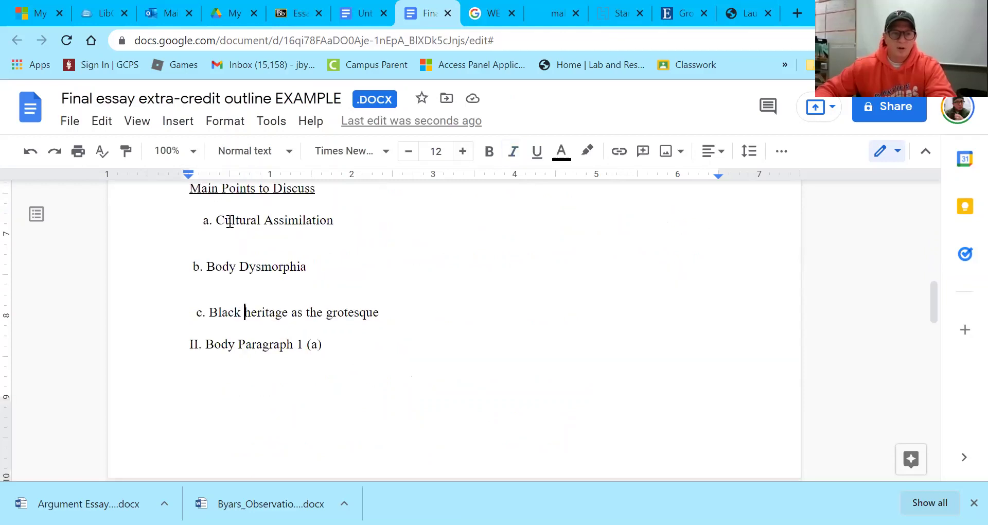
{"action": "left_click", "coordinate": [232, 220]}
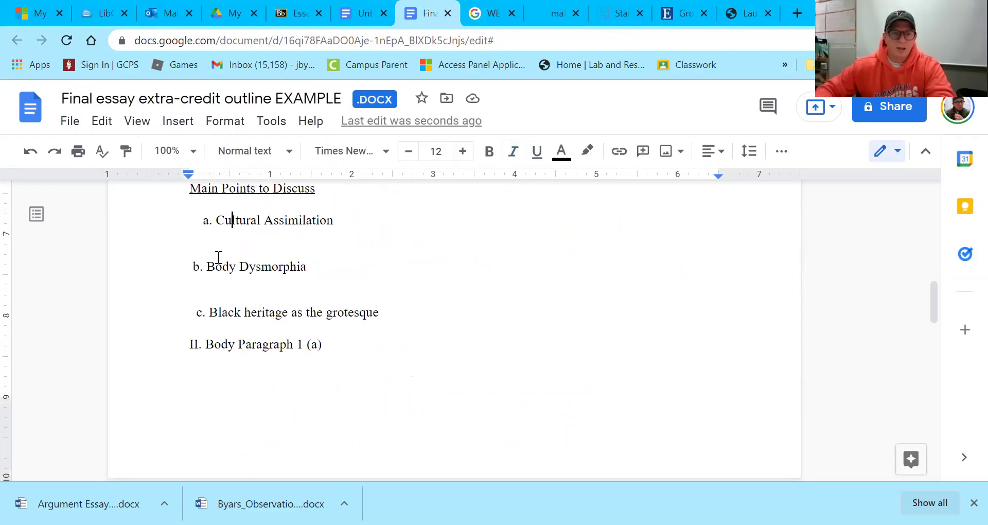
{"action": "left_click", "coordinate": [223, 310]}
{"action": "left_click", "coordinate": [367, 315]}
{"action": "left_click", "coordinate": [293, 344]}
Copy the main point "Cultural Assimilation" to the end of the "II. Body Paragraph 1 (a)" heading
{"action": "left_click", "coordinate": [334, 219]}
{"action": "left_click", "coordinate": [215, 219], "text": "shift"}
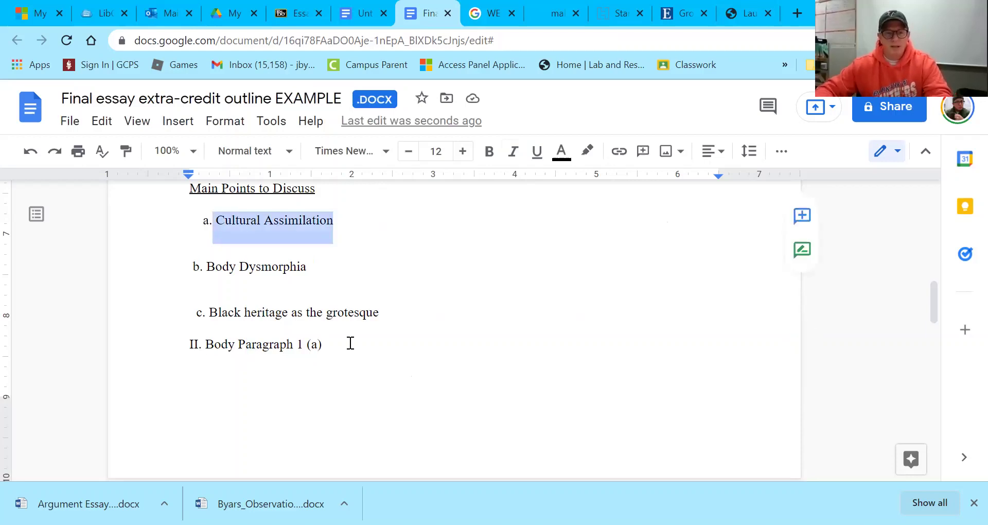
{"action": "key", "text": "ctrl+c"}
{"action": "left_click", "coordinate": [402, 344]}
{"action": "key", "text": "ctrl+v"}
{"action": "scroll", "coordinate": [411, 344], "scroll_direction": "down", "scroll_amount": 1}
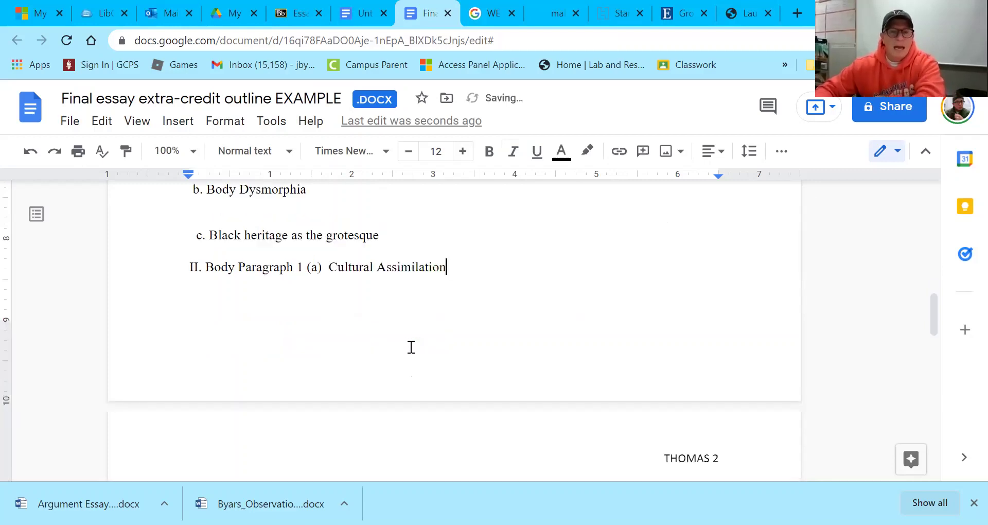
Move the "II. Body Paragraph 1 (a) Cultural Assimilation" heading onto the second page, directly above its sub-items
{"action": "scroll", "coordinate": [411, 346], "scroll_direction": "down", "scroll_amount": 3}
{"action": "scroll", "coordinate": [411, 347], "scroll_direction": "up", "scroll_amount": 2}
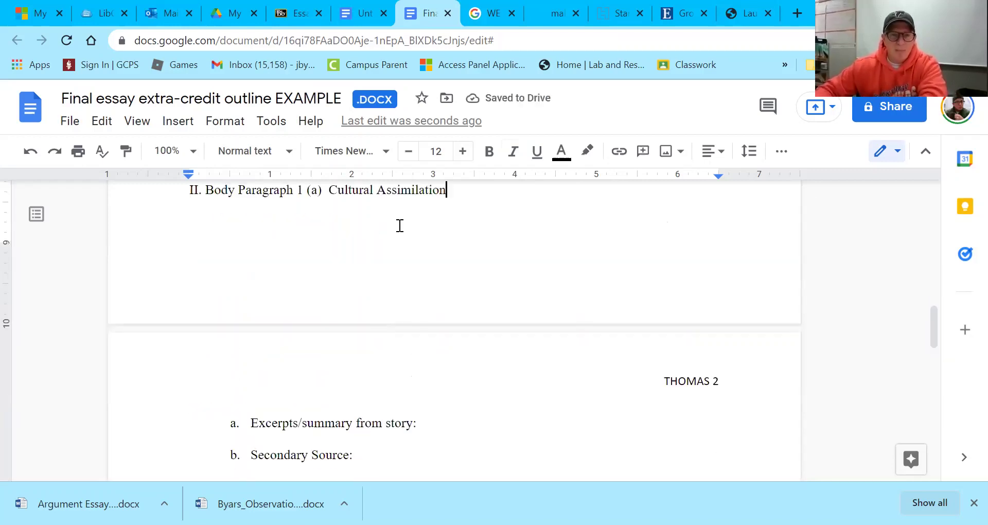
{"action": "left_click", "coordinate": [402, 191]}
{"action": "scroll", "coordinate": [393, 201], "scroll_direction": "up", "scroll_amount": 1}
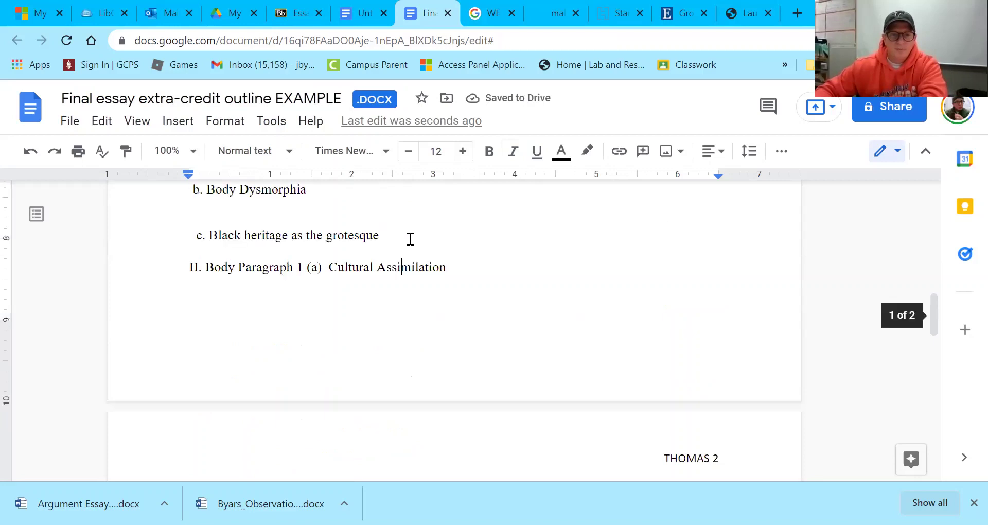
{"action": "key", "text": "ctrl+z"}
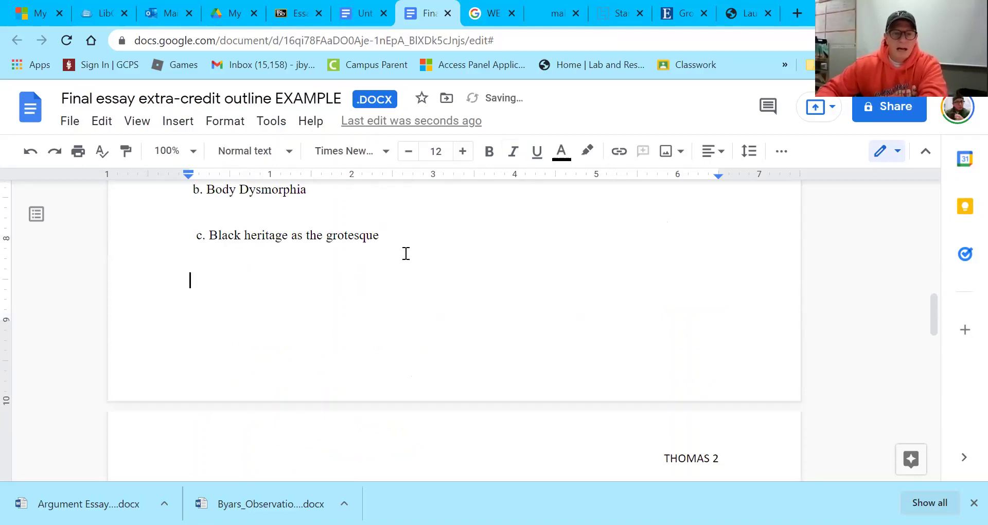
{"action": "scroll", "coordinate": [403, 253], "scroll_direction": "down", "scroll_amount": 6}
{"action": "scroll", "coordinate": [263, 302], "scroll_direction": "up", "scroll_amount": 1}
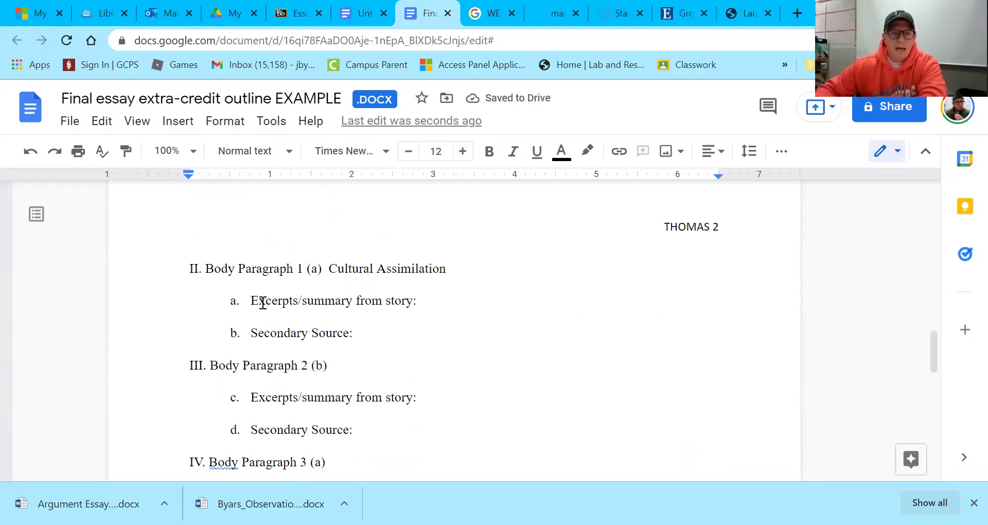
Examine the "Excerpts/summary from story" and "Secondary Source" items under Body Paragraph 1 in relation to its Cultural Assimilation topic
{"action": "double_click", "coordinate": [351, 305]}
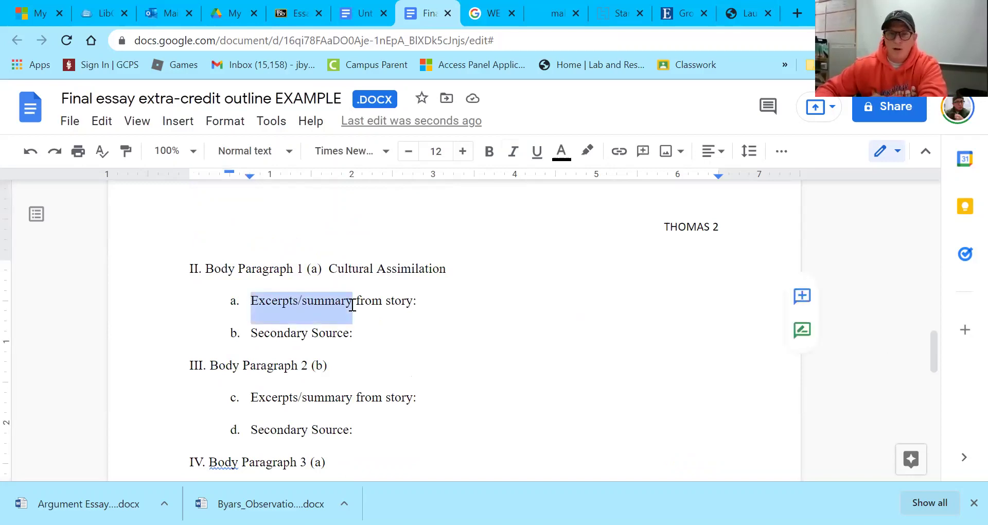
{"action": "left_click", "coordinate": [418, 301], "text": "shift"}
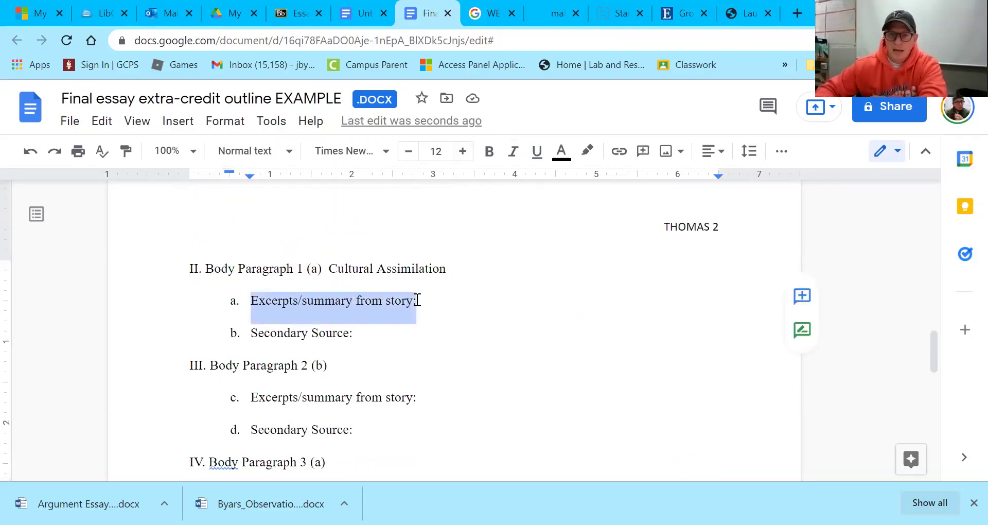
{"action": "left_click", "coordinate": [252, 334]}
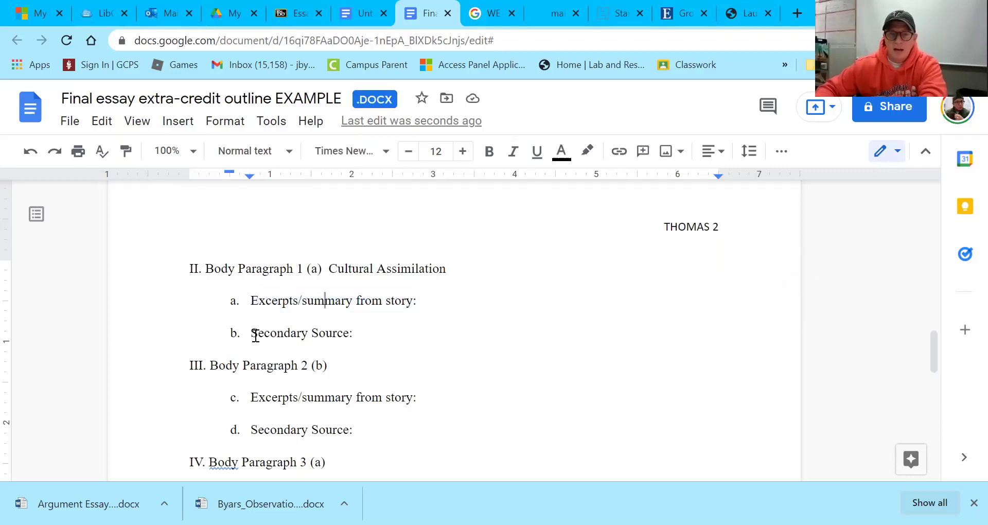
{"action": "left_click", "coordinate": [302, 334], "text": "shift"}
{"action": "left_click", "coordinate": [354, 332], "text": "shift"}
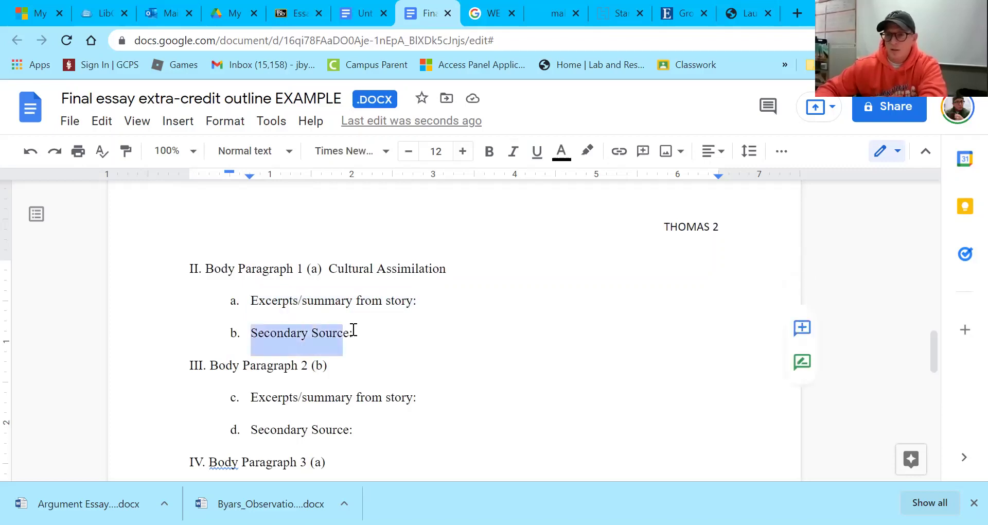
{"action": "left_click", "coordinate": [302, 333]}
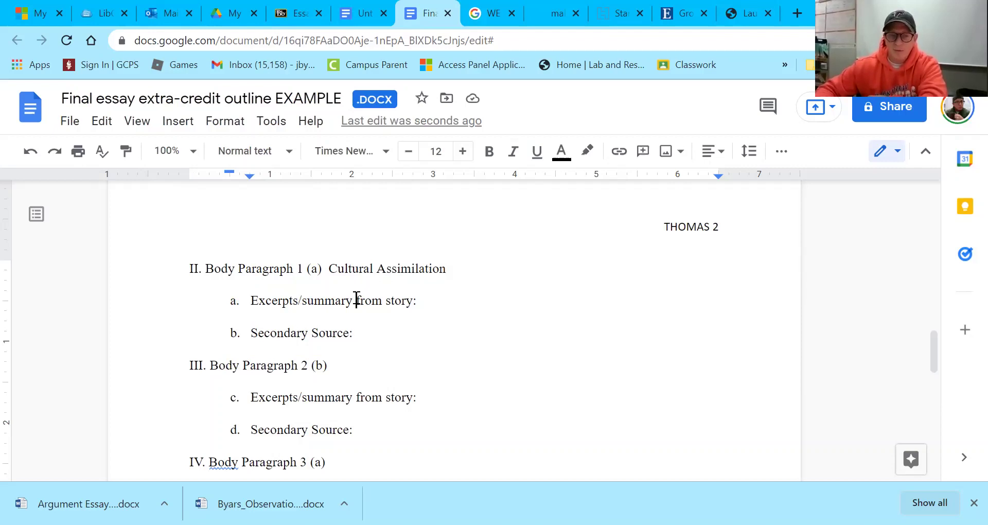
{"action": "left_click_drag", "start_coordinate": [446, 268], "coordinate": [359, 269]}
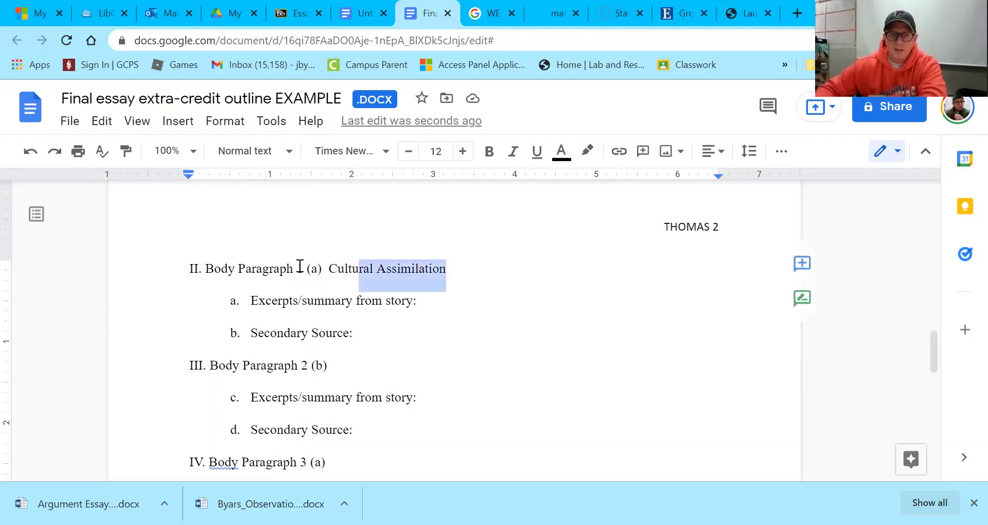
{"action": "left_click_drag", "start_coordinate": [297, 267], "coordinate": [297, 268]}
{"action": "left_click", "coordinate": [278, 332]}
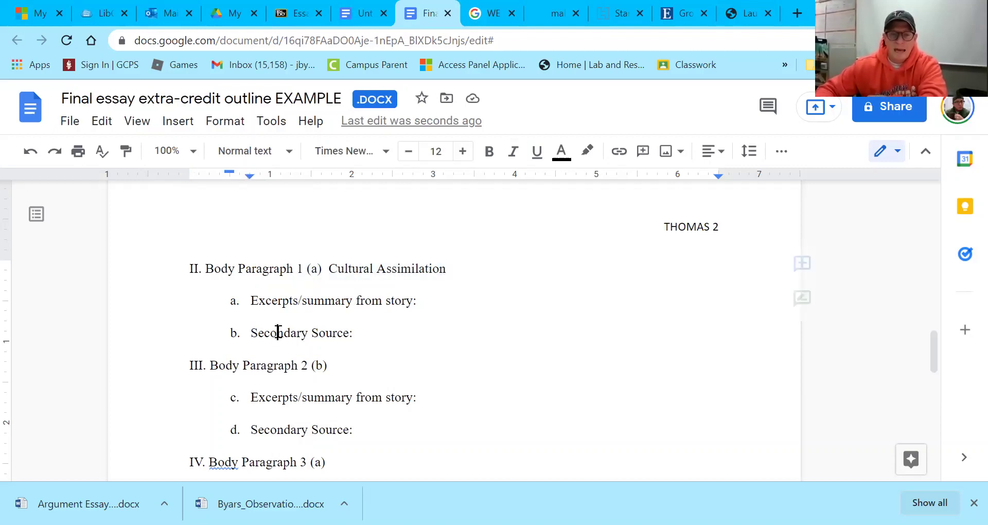
{"action": "triple_click", "coordinate": [277, 338]}
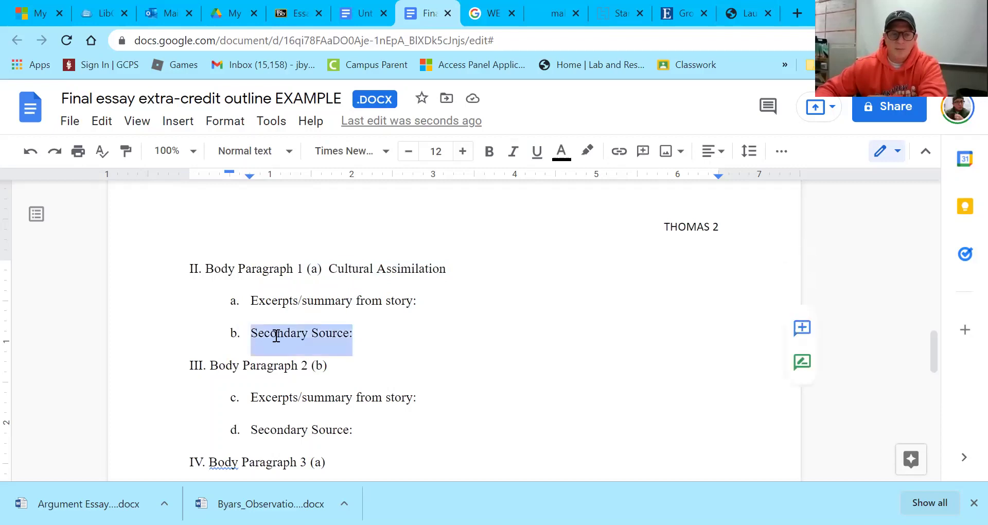
{"action": "left_click", "coordinate": [379, 335]}
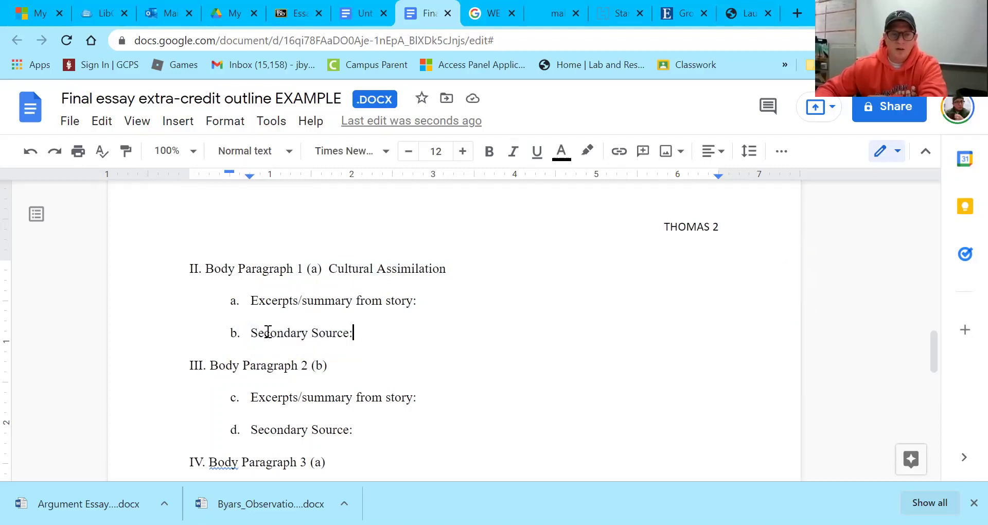
{"action": "left_click", "coordinate": [264, 333], "text": "shift"}
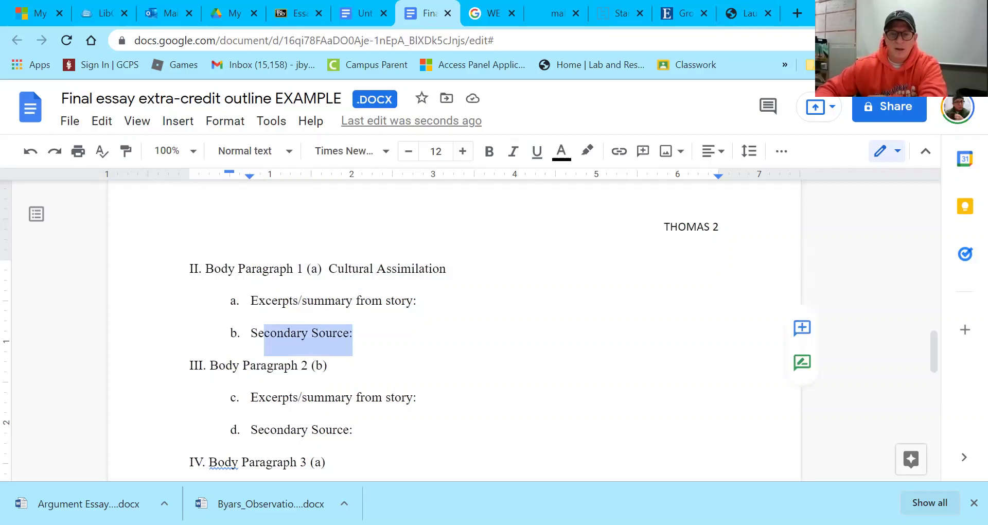
{"action": "left_click", "coordinate": [330, 365]}
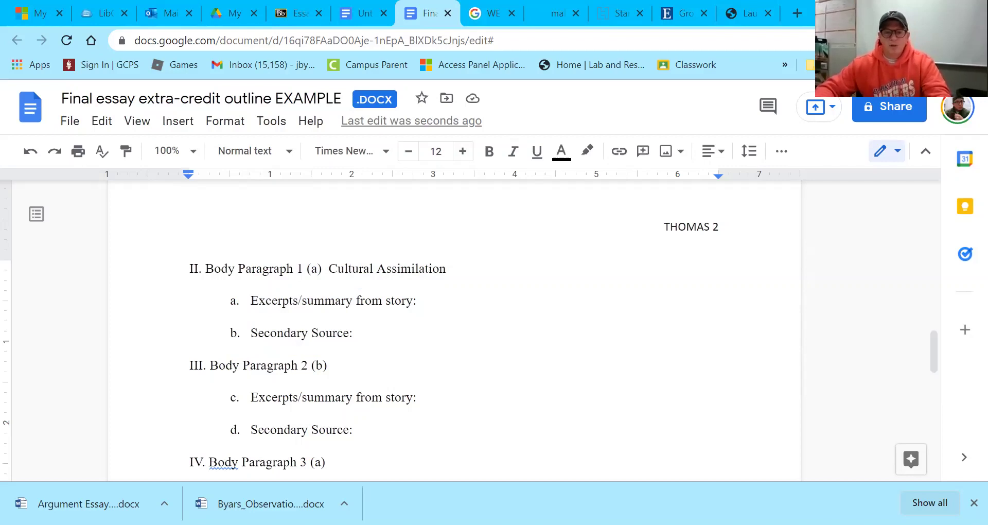
{"action": "left_click", "coordinate": [870, 393]}
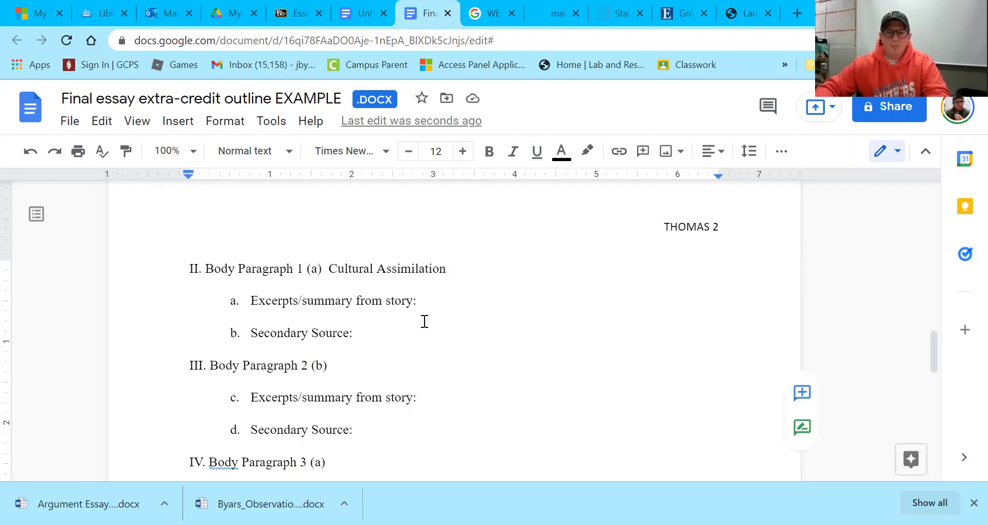
Replace the Excerpts/summary line under Body Paragraph 2 with the summary of the unnamed narrator's shame, white neighborhood, white wife, LL Bean clothes and law-firm job
{"action": "scroll", "coordinate": [423, 320], "scroll_direction": "down", "scroll_amount": 1}
{"action": "left_click_drag", "start_coordinate": [423, 320], "coordinate": [249, 320]}
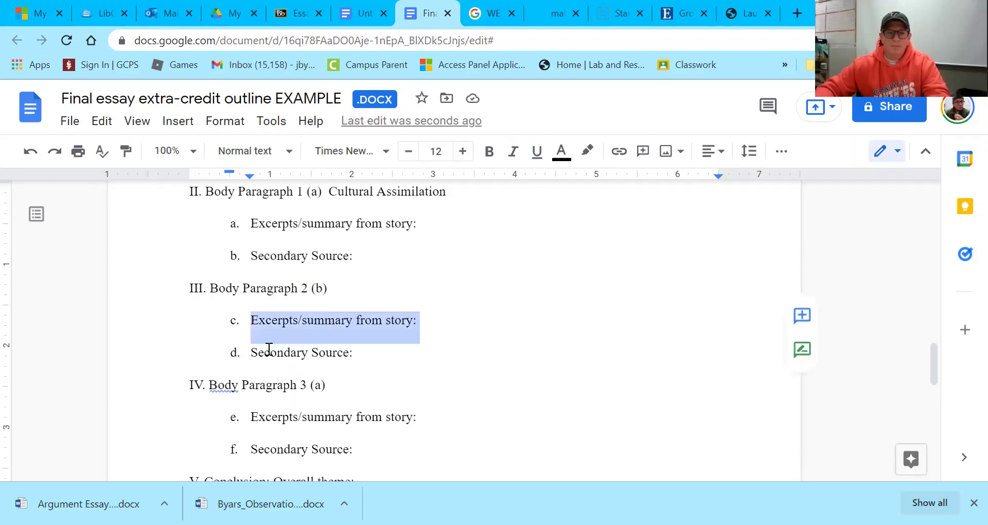
{"action": "type", "text": "a.\tExcerpts/summary from story: The unnamed narrator is ashamed of being born black so he moves into a white neighborhood, marries a white woman, purposely dresses like an LL Bean model, and is a lawyer at a law firm that only has white executives."}
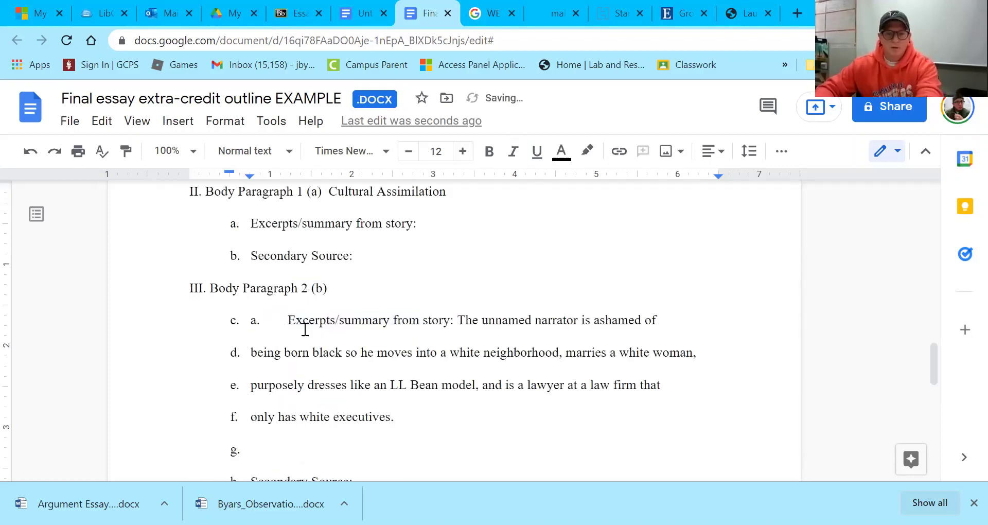
Delete the extra "a." label and spacing before "Excerpts/summary from story" in item c under Body Paragraph 2
{"action": "left_click", "coordinate": [294, 354]}
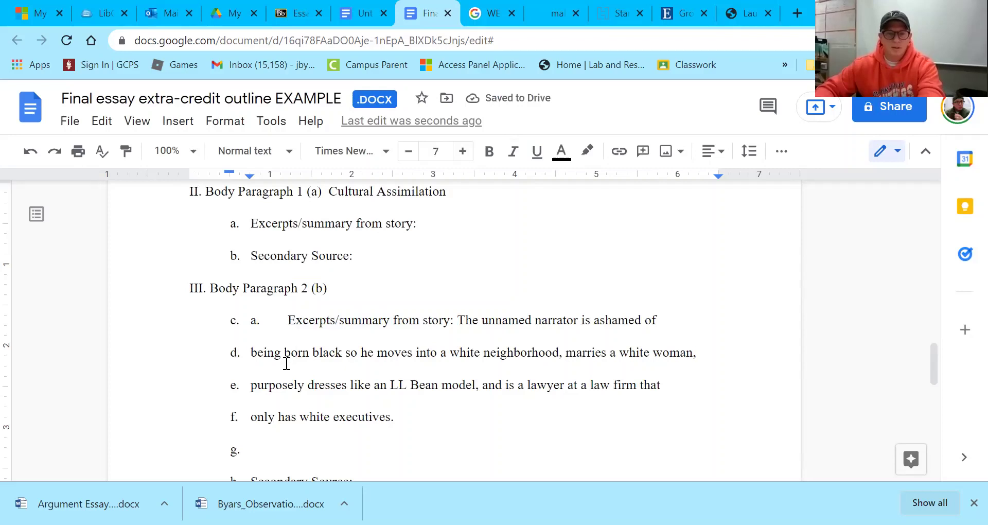
{"action": "key", "text": "BackSpace"}
{"action": "key", "text": "BackSpace"}
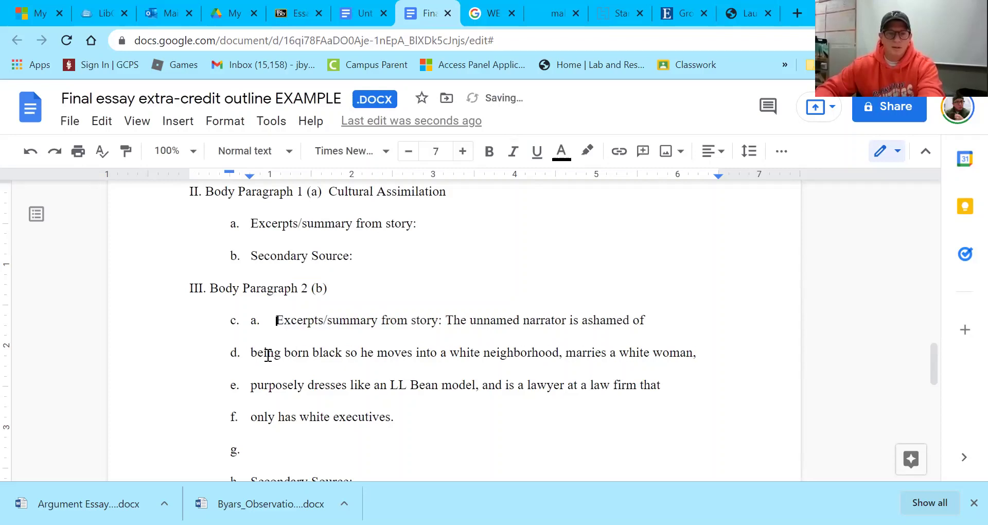
{"action": "key", "text": "BackSpace"}
{"action": "key", "text": "BackSpace"}
{"action": "key", "text": "BackSpace"}
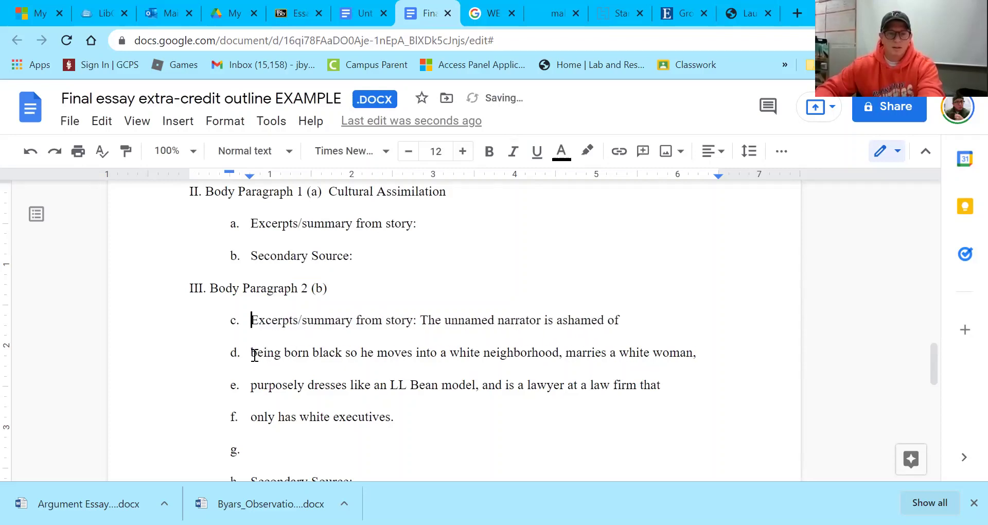
Remove the list letters from the summary's continuation lines, "being born black" through "only has white executives", and from the blank line below
{"action": "left_click", "coordinate": [252, 353]}
{"action": "key", "text": "BackSpace"}
{"action": "key", "text": "Down"}
{"action": "key", "text": "BackSpace"}
{"action": "key", "text": "Down"}
{"action": "key", "text": "BackSpace"}
{"action": "key", "text": "Down"}
{"action": "key", "text": "BackSpace"}
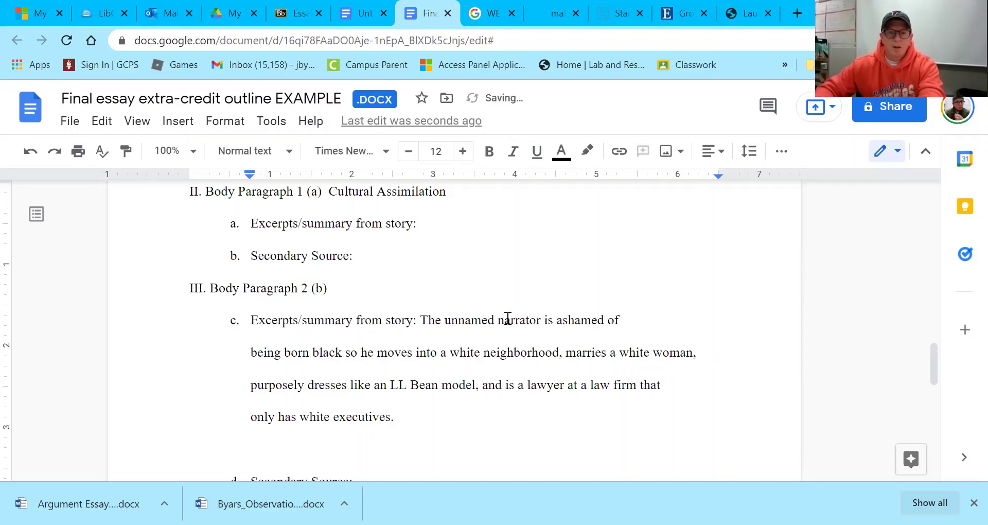
Read through the unnamed narrator summary under Body Paragraph 2, from "ashamed of being born black" to "white executives"
{"action": "left_click", "coordinate": [530, 321]}
{"action": "left_click", "coordinate": [582, 322]}
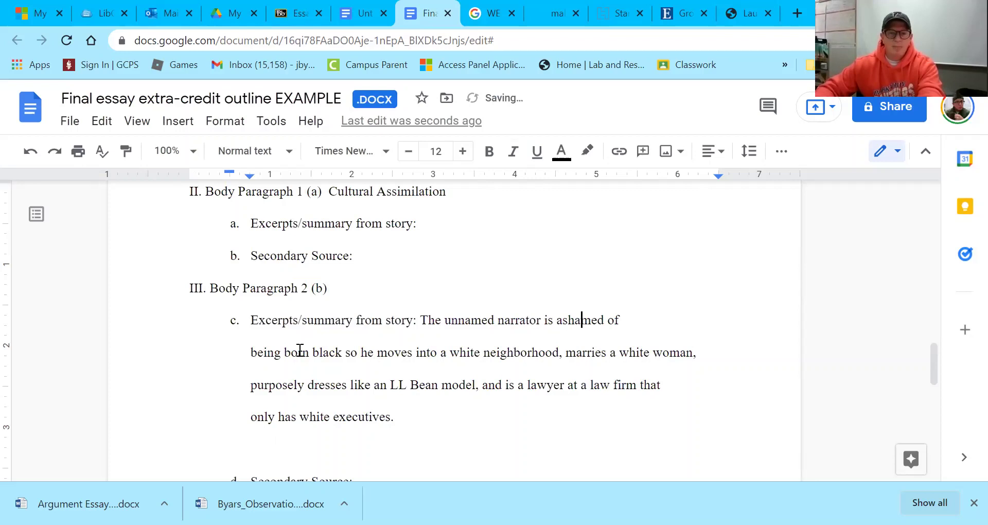
{"action": "left_click", "coordinate": [298, 353]}
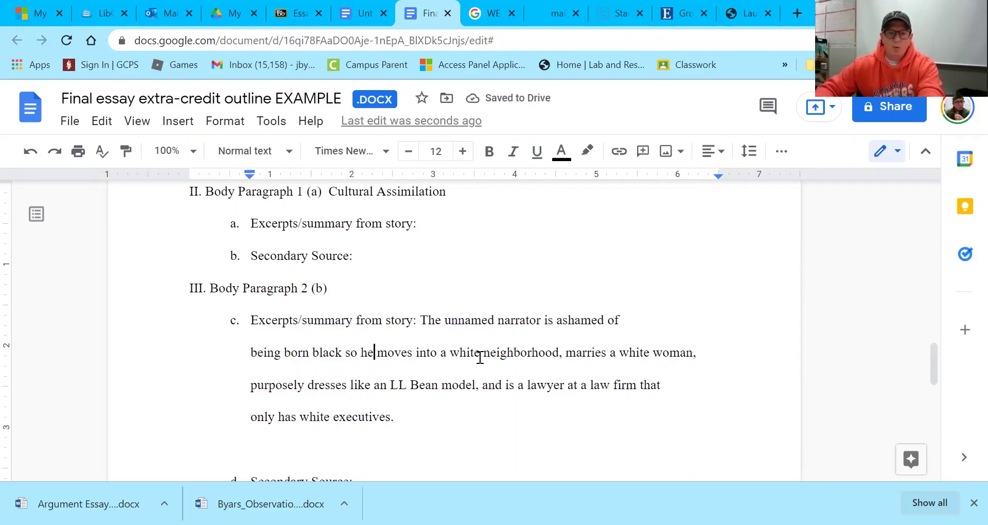
{"action": "left_click", "coordinate": [521, 354]}
{"action": "left_click", "coordinate": [566, 354]}
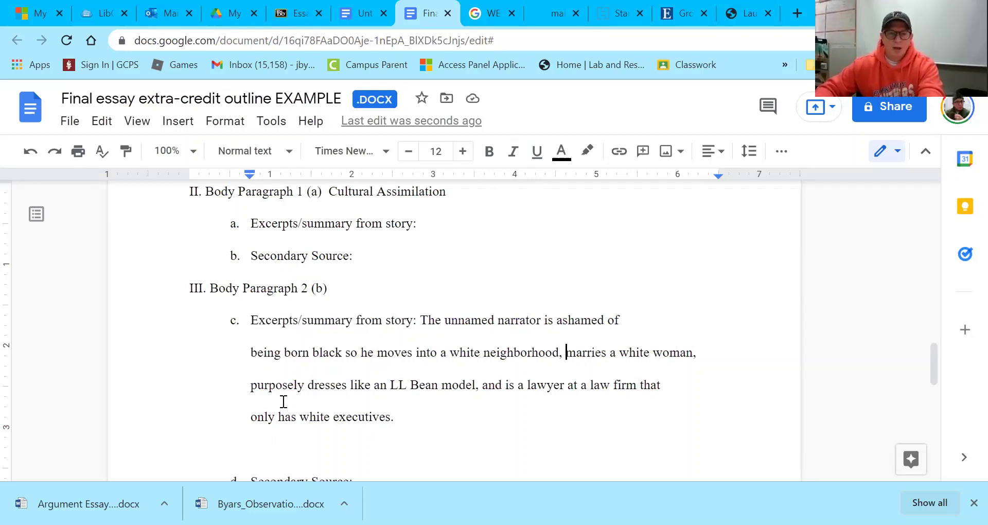
{"action": "left_click", "coordinate": [381, 386]}
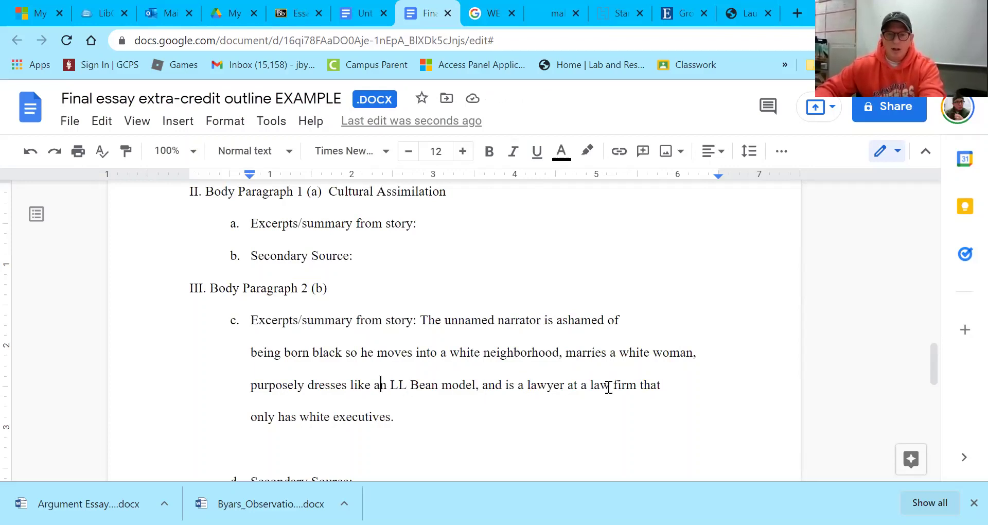
{"action": "left_click", "coordinate": [315, 417]}
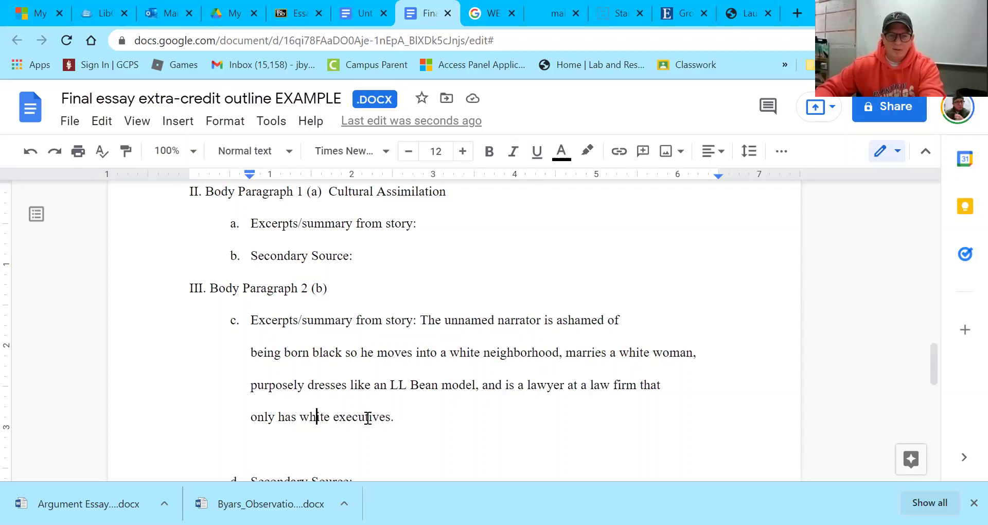
{"action": "left_click", "coordinate": [366, 417]}
{"action": "scroll", "coordinate": [359, 396], "scroll_direction": "down", "scroll_amount": 1}
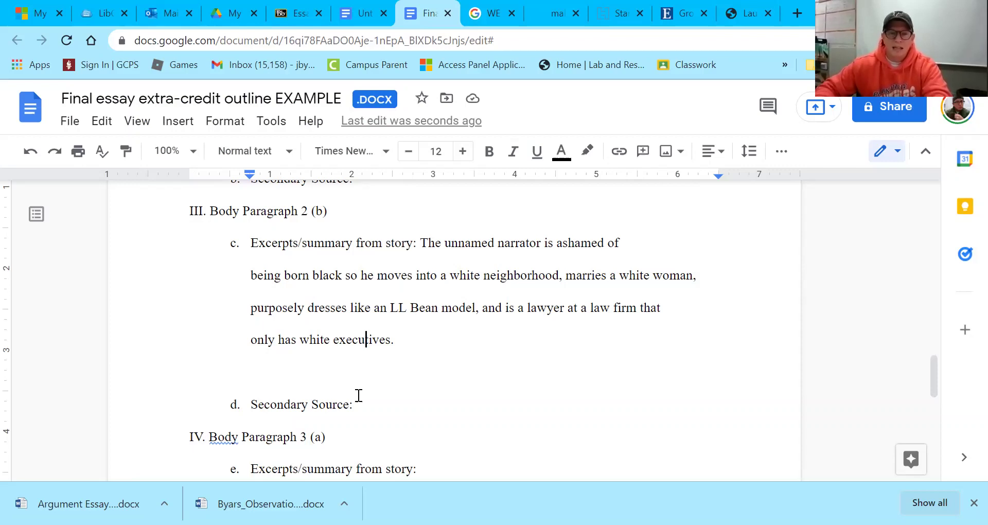
Move the unnamed narrator summary from Body Paragraph 2 to "Excerpts/summary from story" under Body Paragraph 1 and remove the empty item below it
{"action": "scroll", "coordinate": [342, 368], "scroll_direction": "up", "scroll_amount": 3}
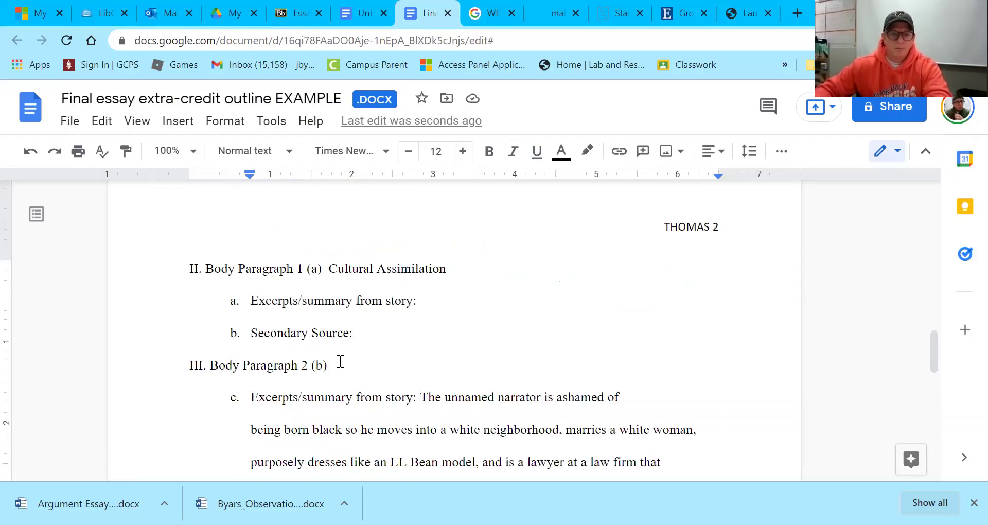
{"action": "scroll", "coordinate": [286, 355], "scroll_direction": "down", "scroll_amount": 2}
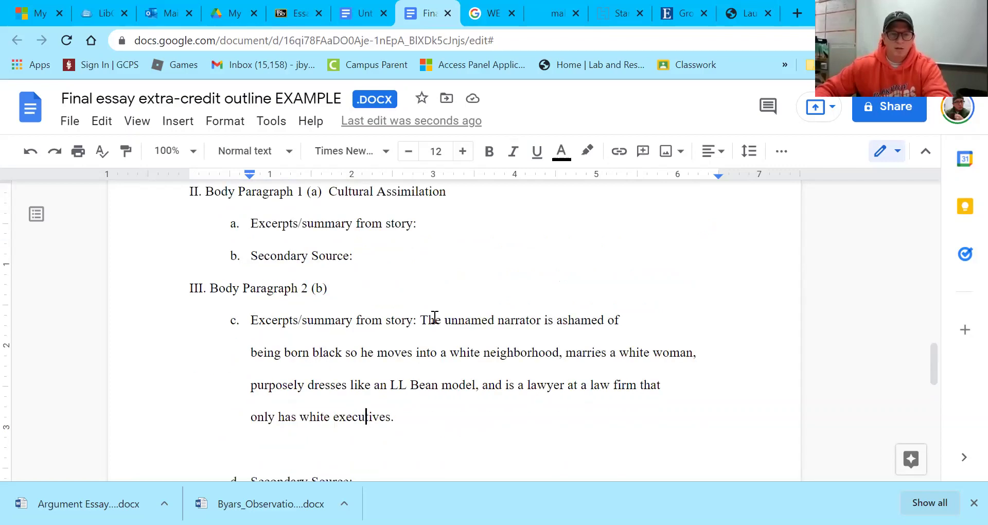
{"action": "left_click_drag", "start_coordinate": [436, 420], "coordinate": [435, 326]}
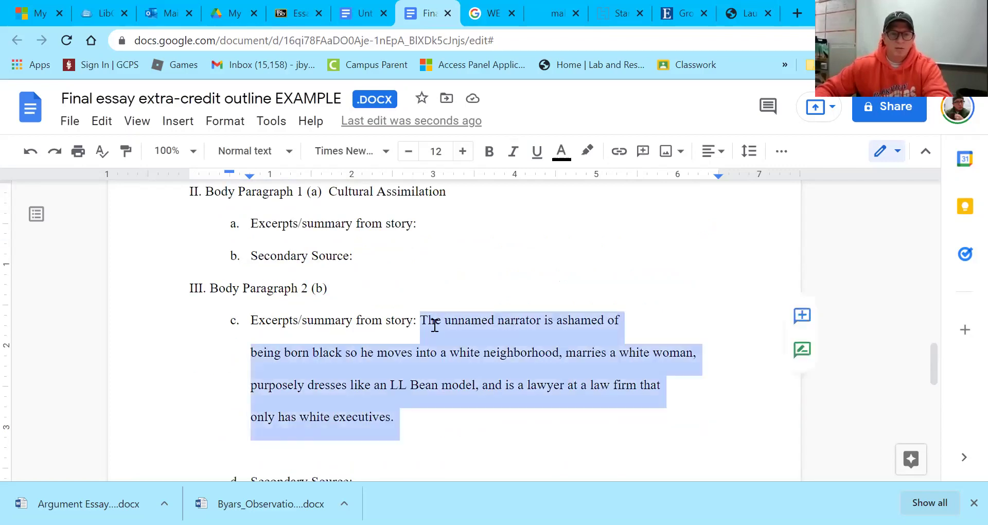
{"action": "left_click_drag", "start_coordinate": [444, 223], "coordinate": [444, 219]}
{"action": "left_click", "coordinate": [381, 320]}
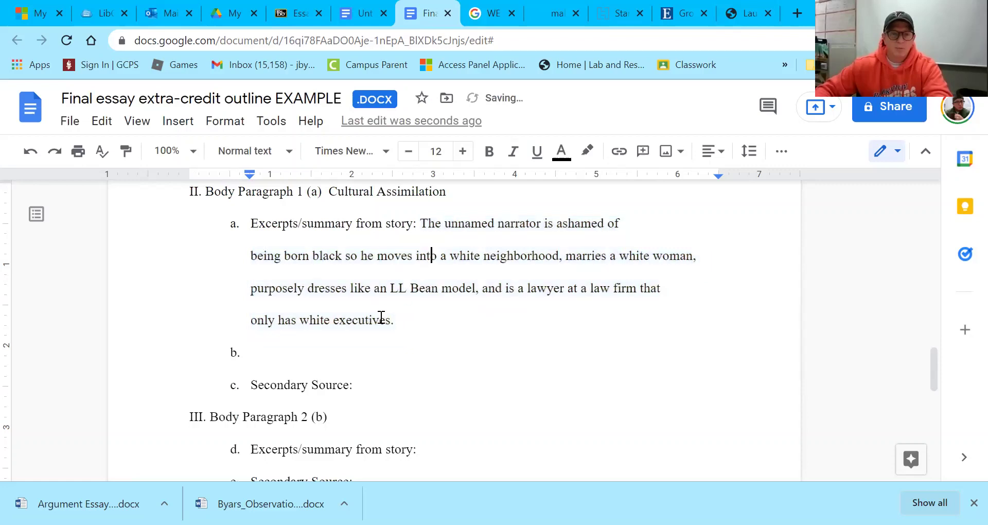
{"action": "left_click", "coordinate": [280, 361]}
{"action": "key", "text": "BackSpace"}
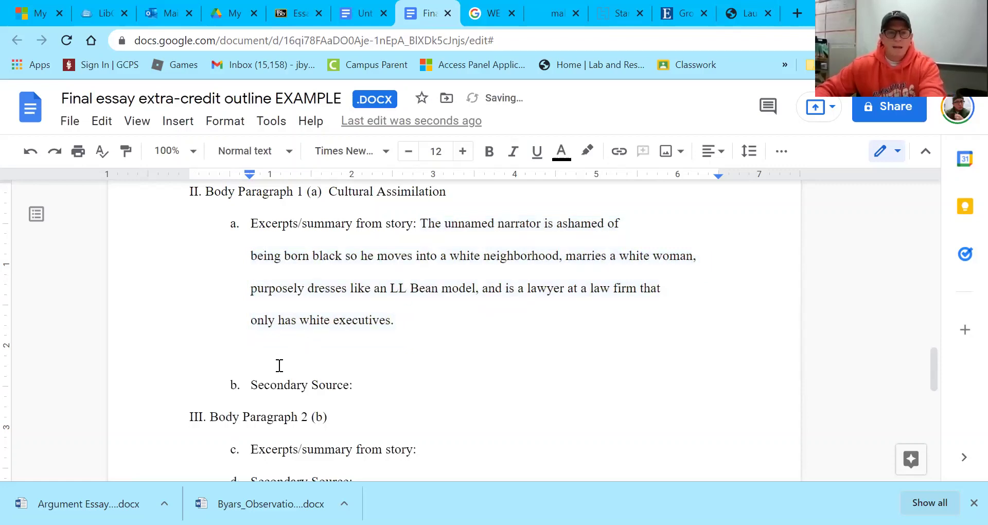
{"action": "key", "text": "Delete"}
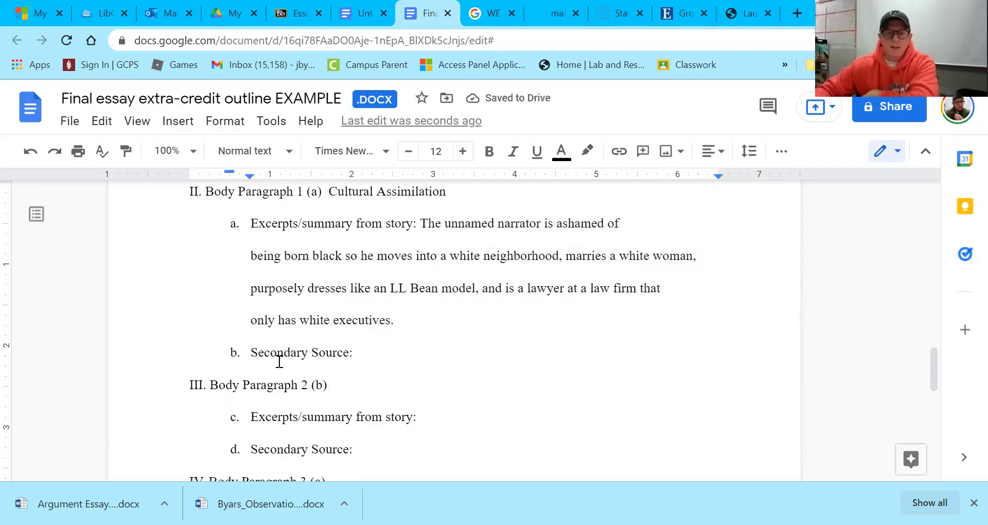
View the cover of The Autobiography of Malcolm X in the malcom-x.pdf tab and return to the outline document
{"action": "left_click", "coordinate": [546, 14]}
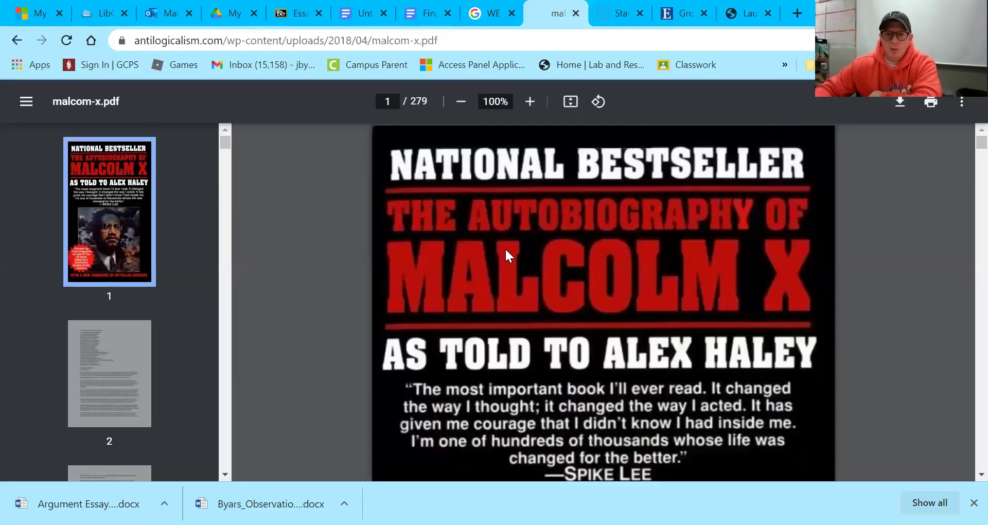
{"action": "scroll", "coordinate": [504, 249], "scroll_direction": "down", "scroll_amount": 6}
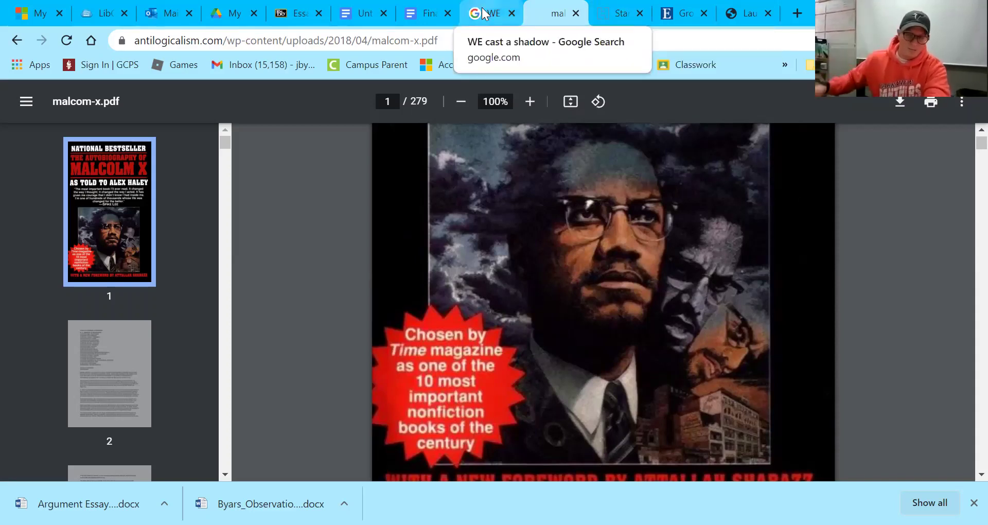
{"action": "left_click", "coordinate": [430, 13]}
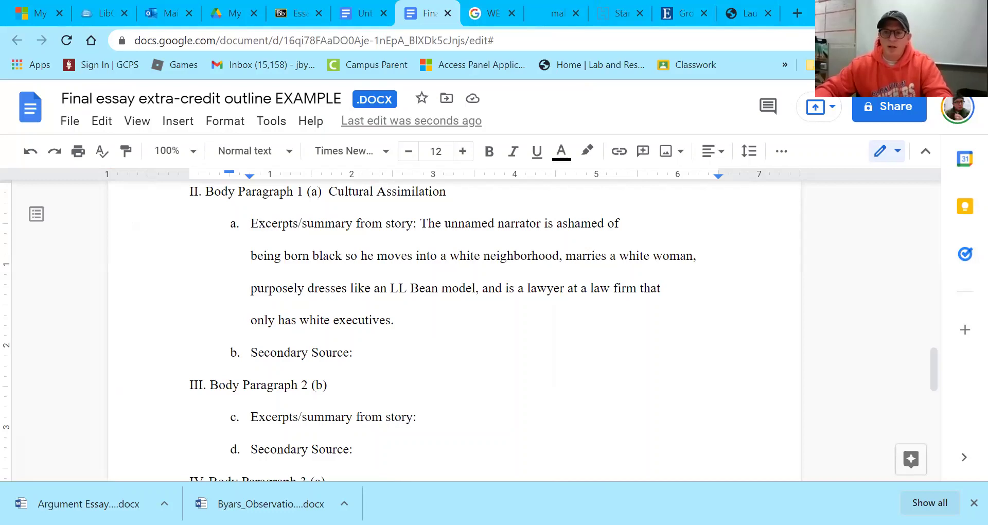
Paste the Malcolm X citation and quotation after "Secondary Source" under Body Paragraph 1, and remove the list letter from the trailing blank line
{"action": "left_click", "coordinate": [374, 359]}
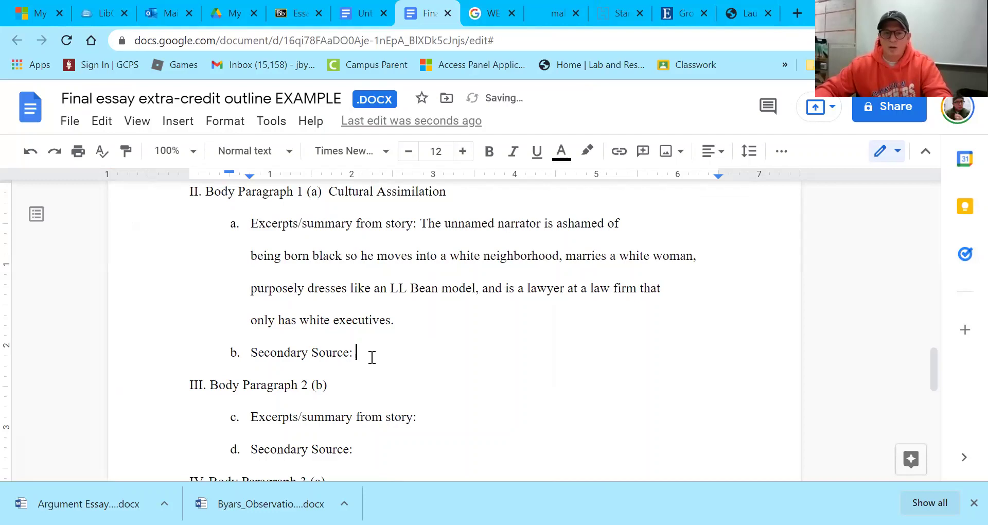
{"action": "key", "text": "ctrl+v"}
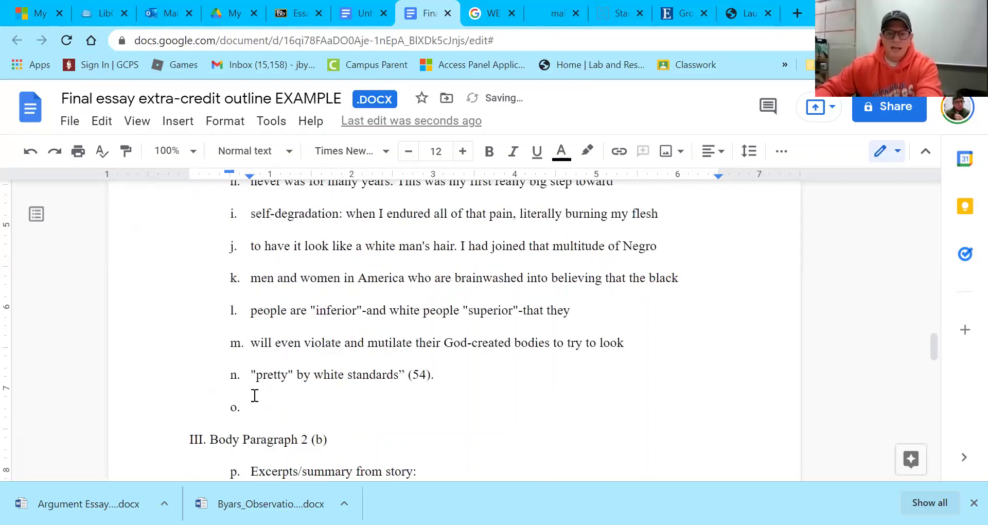
{"action": "key", "text": "BackSpace"}
Remove the list letters from every line of the pasted quotation, from "pretty" by white standards up to "How ridiculous I was!"
{"action": "left_click", "coordinate": [251, 375]}
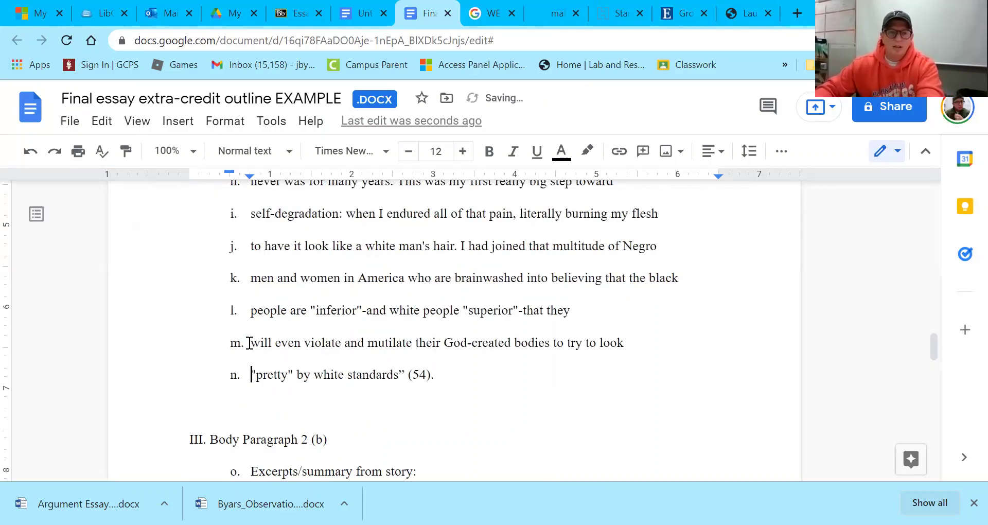
{"action": "key", "text": "BackSpace"}
{"action": "key", "text": "Up"}
{"action": "key", "text": "BackSpace"}
{"action": "key", "text": "Up"}
{"action": "key", "text": "BackSpace"}
{"action": "key", "text": "Up"}
{"action": "key", "text": "BackSpace"}
{"action": "key", "text": "Up"}
{"action": "key", "text": "BackSpace"}
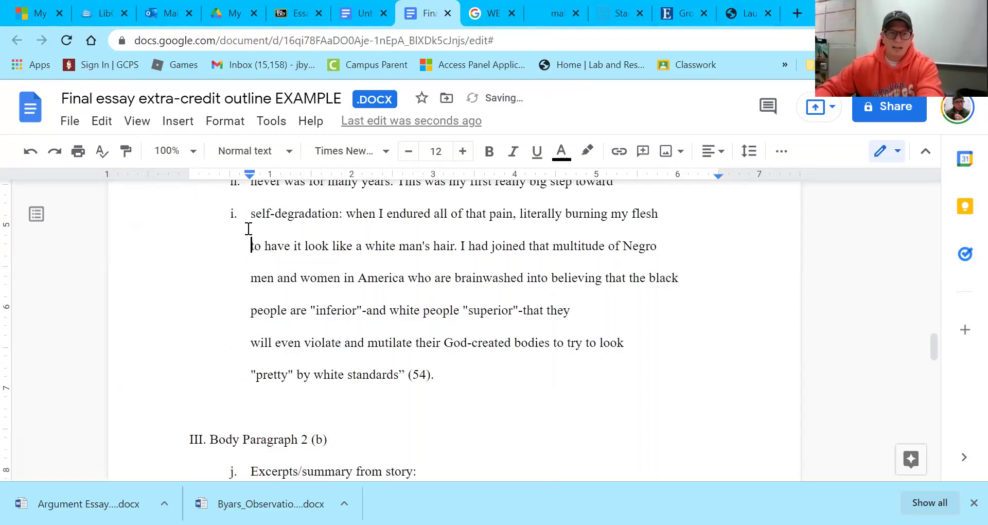
{"action": "key", "text": "Up"}
{"action": "key", "text": "BackSpace"}
{"action": "scroll", "coordinate": [246, 402], "scroll_direction": "up", "scroll_amount": 2}
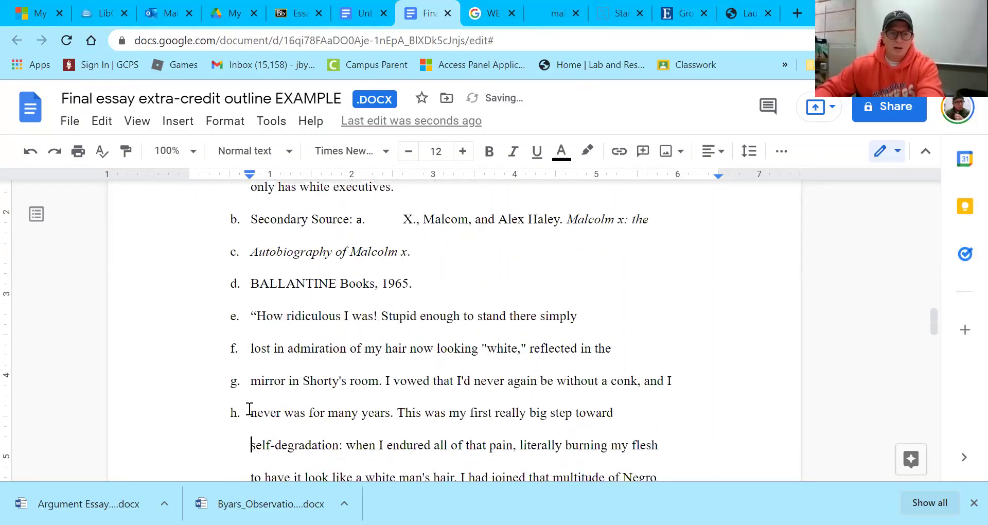
{"action": "key", "text": "Up"}
{"action": "key", "text": "BackSpace"}
{"action": "key", "text": "Up"}
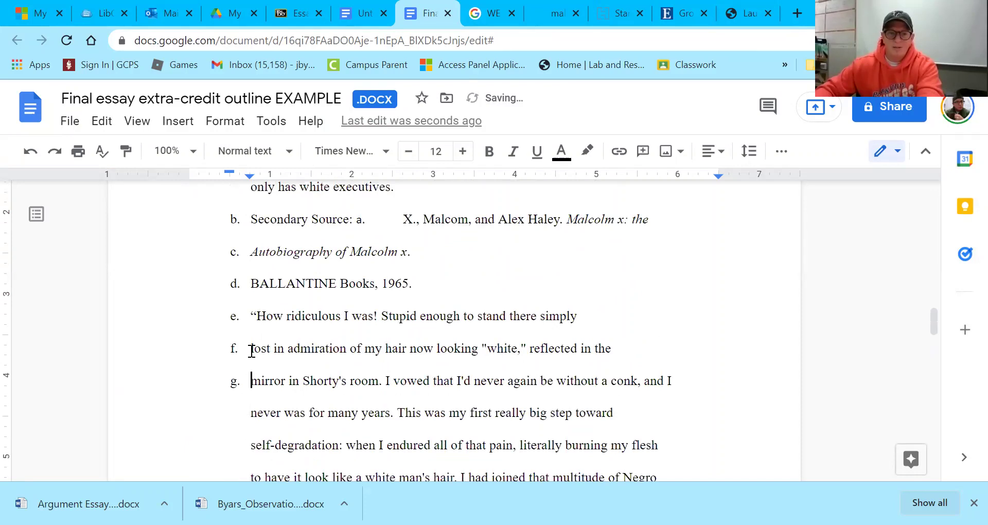
{"action": "key", "text": "BackSpace"}
{"action": "key", "text": "Up"}
{"action": "key", "text": "BackSpace"}
{"action": "key", "text": "Up"}
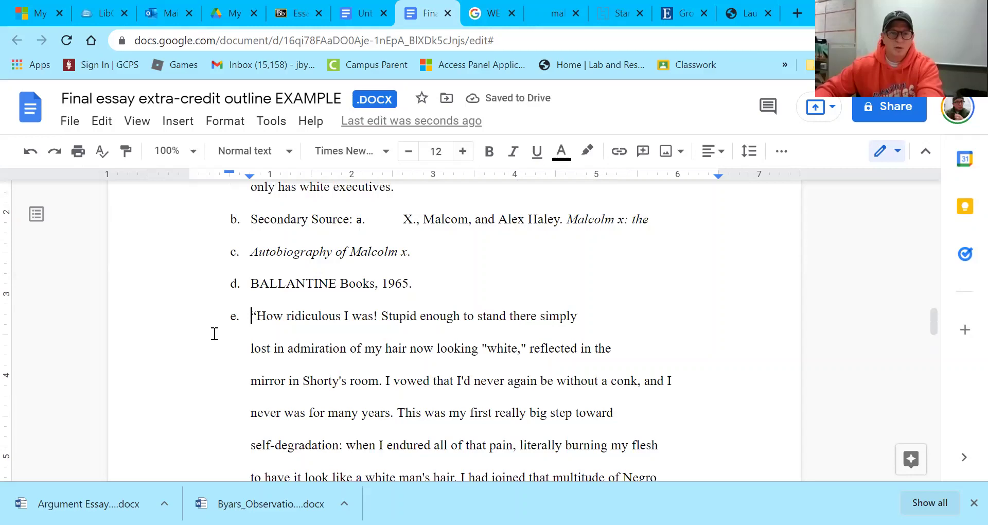
{"action": "key", "text": "BackSpace"}
Remove the list letters from the citation's "BALLANTINE Books, 1965" and "Autobiography of Malcolm x" lines
{"action": "key", "text": "Up"}
{"action": "scroll", "coordinate": [252, 341], "scroll_direction": "up", "scroll_amount": 1}
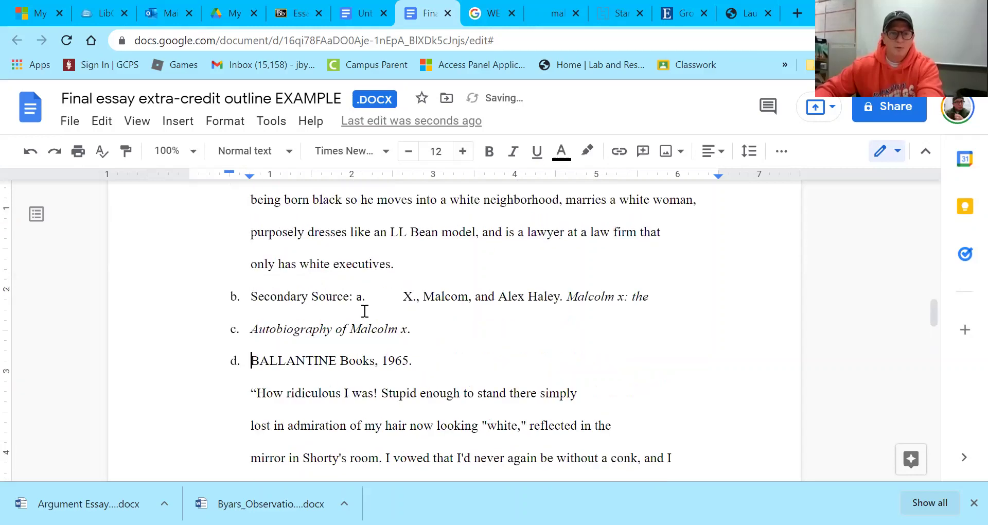
{"action": "key", "text": "BackSpace"}
{"action": "key", "text": "Up"}
{"action": "key", "text": "BackSpace"}
Delete the extra "a." label and spacing before "X., Malcom, and Alex Haley" in the Secondary Source item under Body Paragraph 1
{"action": "left_click", "coordinate": [404, 300]}
{"action": "key", "text": "BackSpace"}
{"action": "key", "text": "BackSpace"}
{"action": "key", "text": "BackSpace"}
{"action": "key", "text": "BackSpace"}
{"action": "key", "text": "BackSpace"}
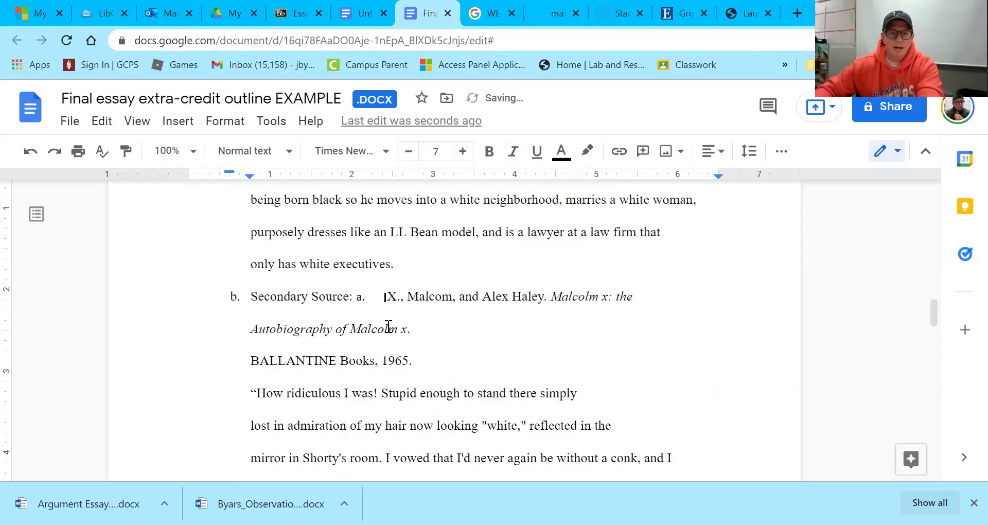
{"action": "key", "text": "BackSpace"}
{"action": "key", "text": "BackSpace"}
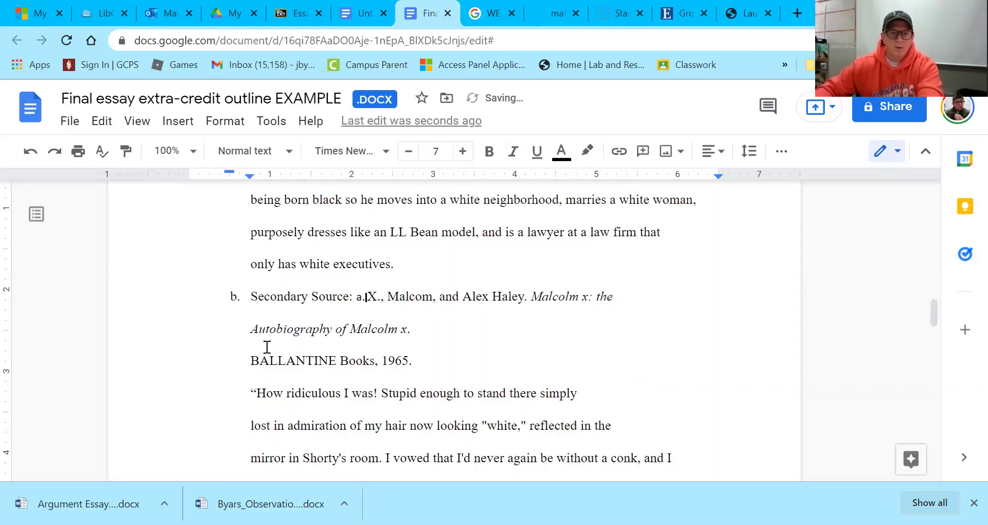
{"action": "key", "text": "BackSpace"}
{"action": "key", "text": "BackSpace"}
Join "BALLANTINE Books, 1965." to the end of the "Autobiography of Malcolm x" line, separated by a space
{"action": "left_click", "coordinate": [251, 359]}
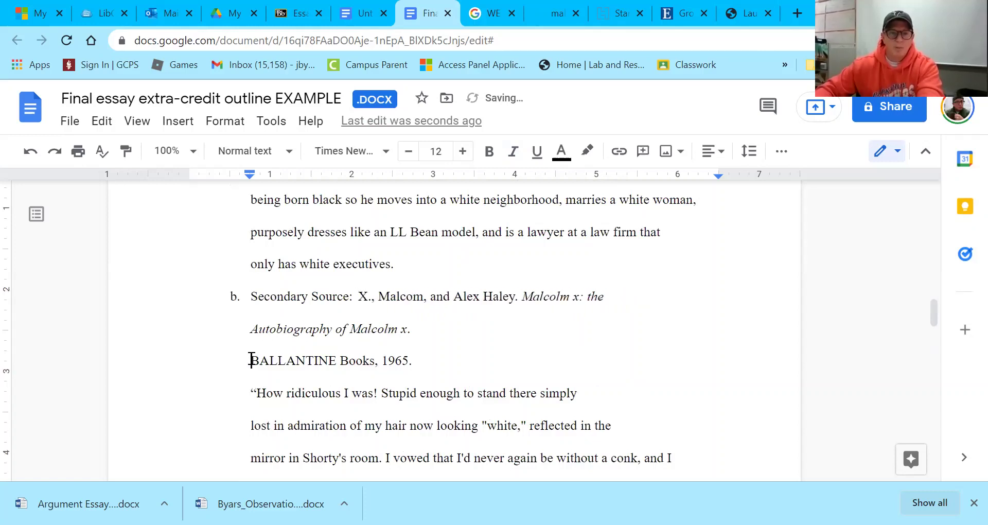
{"action": "key", "text": "BackSpace"}
{"action": "key", "text": "BackSpace"}
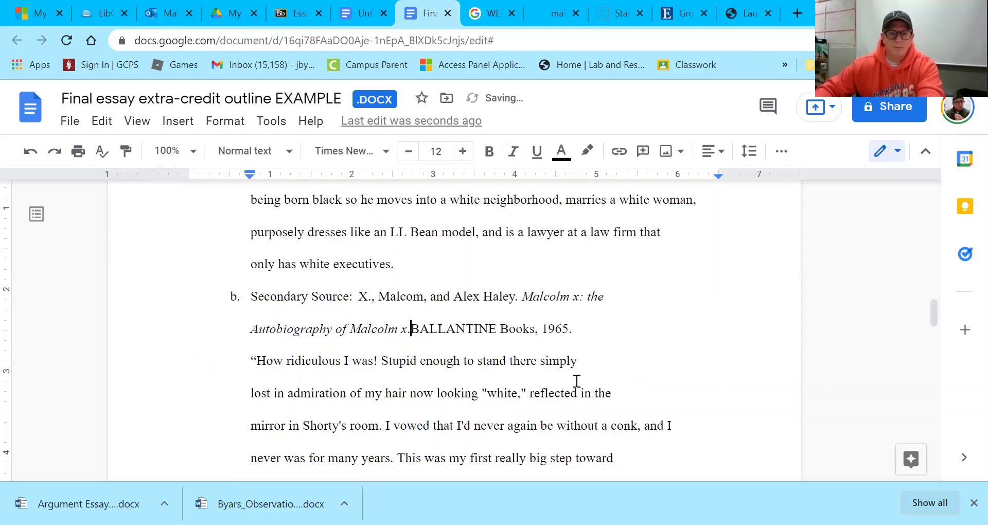
Join the broken quotation lines after "simply", "reflected in the" and "and I" in Body Paragraph 1, keeping a space between the joined words
{"action": "left_click", "coordinate": [607, 358]}
{"action": "key", "text": "Delete"}
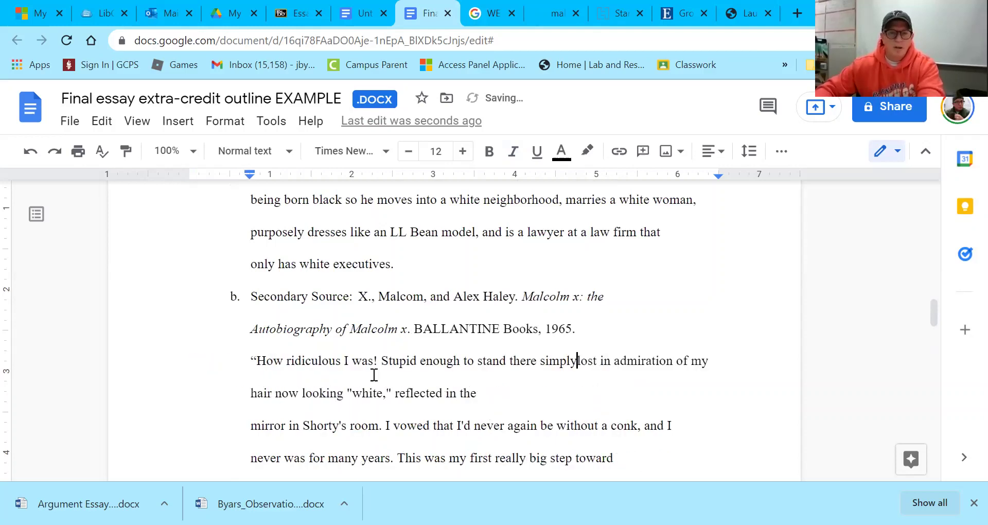
{"action": "scroll", "coordinate": [309, 309], "scroll_direction": "down", "scroll_amount": 2}
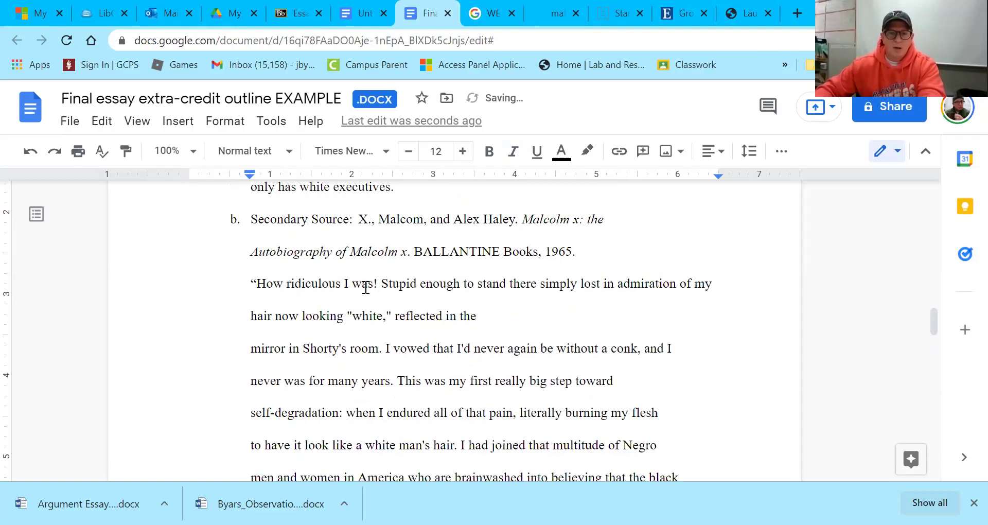
{"action": "left_click", "coordinate": [518, 314]}
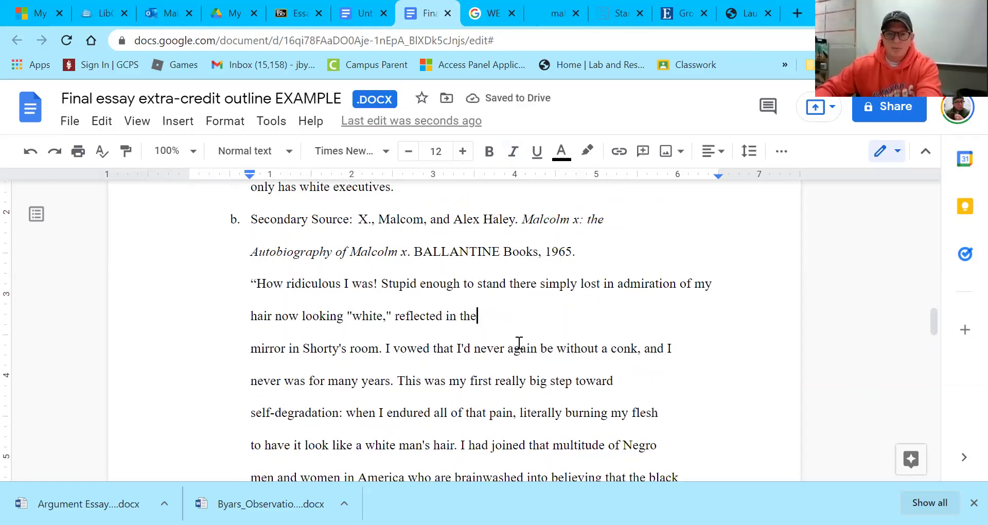
{"action": "key", "text": "Delete"}
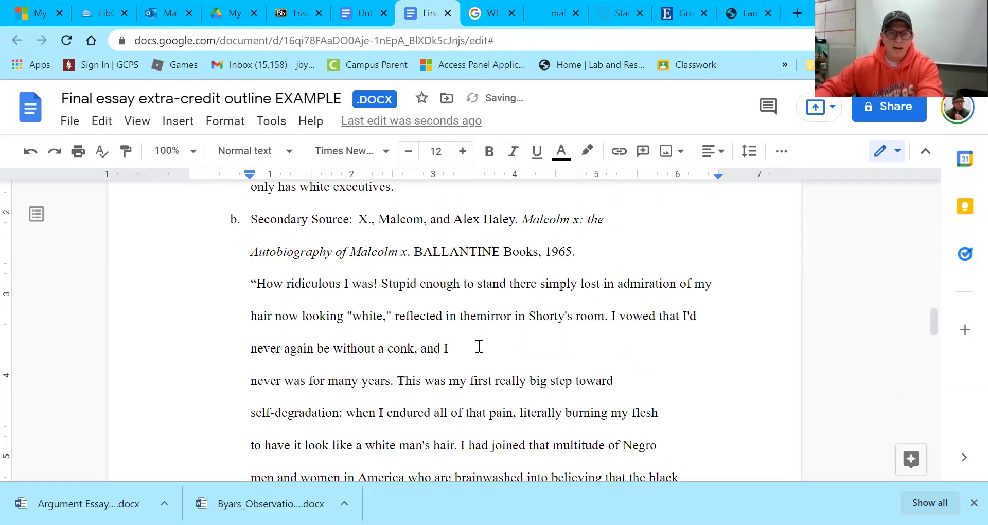
{"action": "left_click", "coordinate": [463, 348]}
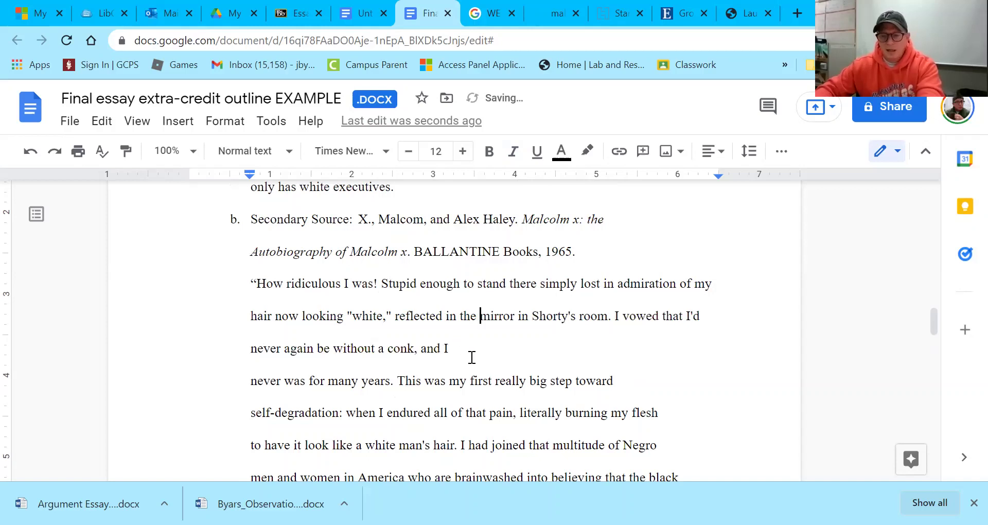
{"action": "key", "text": "Delete"}
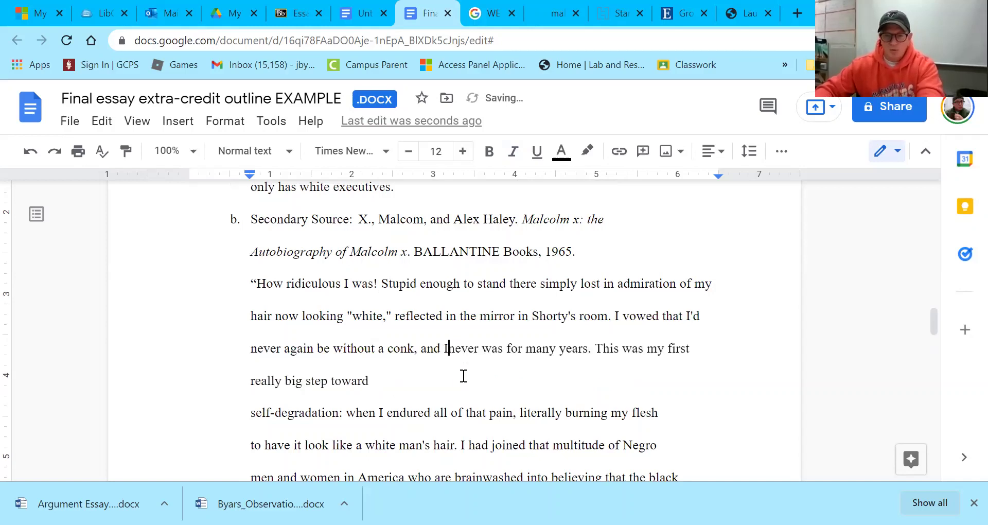
Join the quotation lines broken after "really big step toward", "burning my flesh" and "Negro", with a space at each join
{"action": "double_click", "coordinate": [415, 386]}
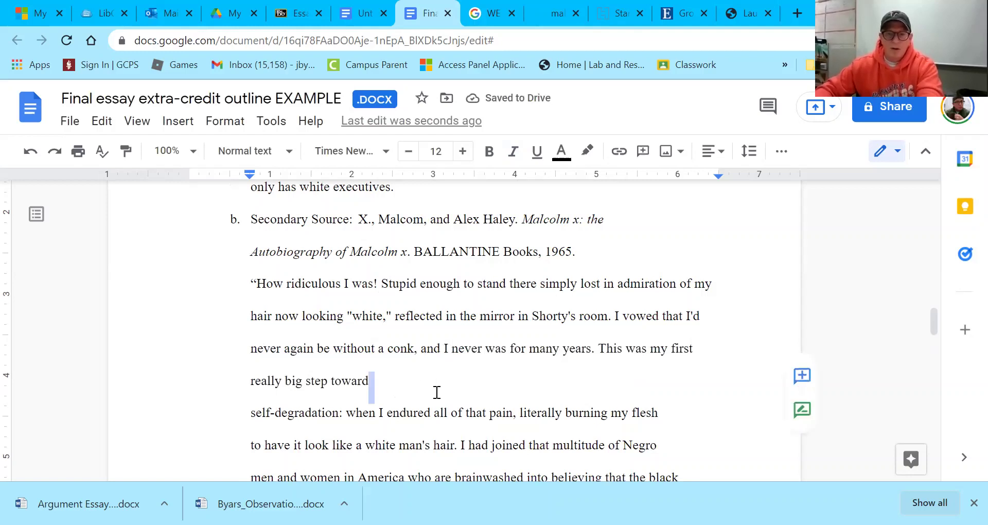
{"action": "key", "text": "Delete"}
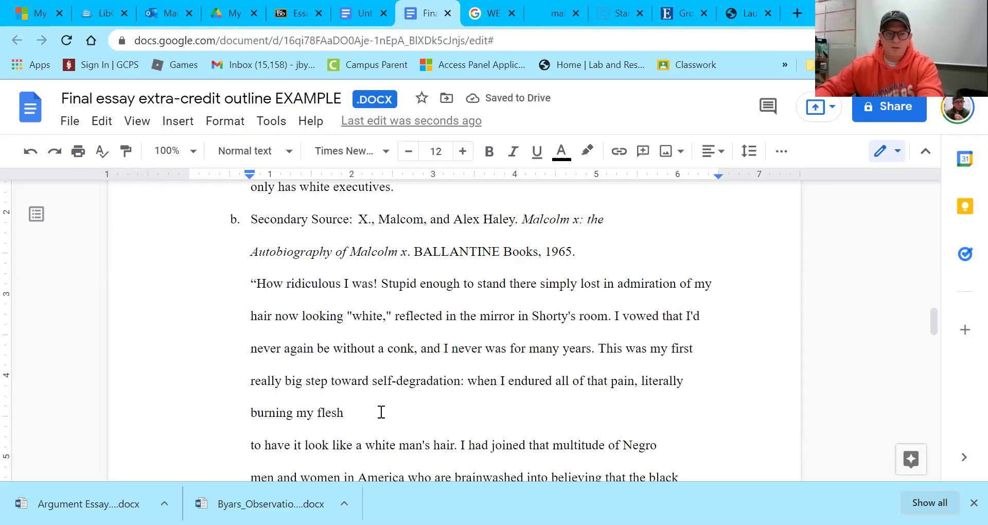
{"action": "left_click", "coordinate": [382, 413]}
{"action": "key", "text": "Delete"}
{"action": "scroll", "coordinate": [381, 396], "scroll_direction": "down", "scroll_amount": 2}
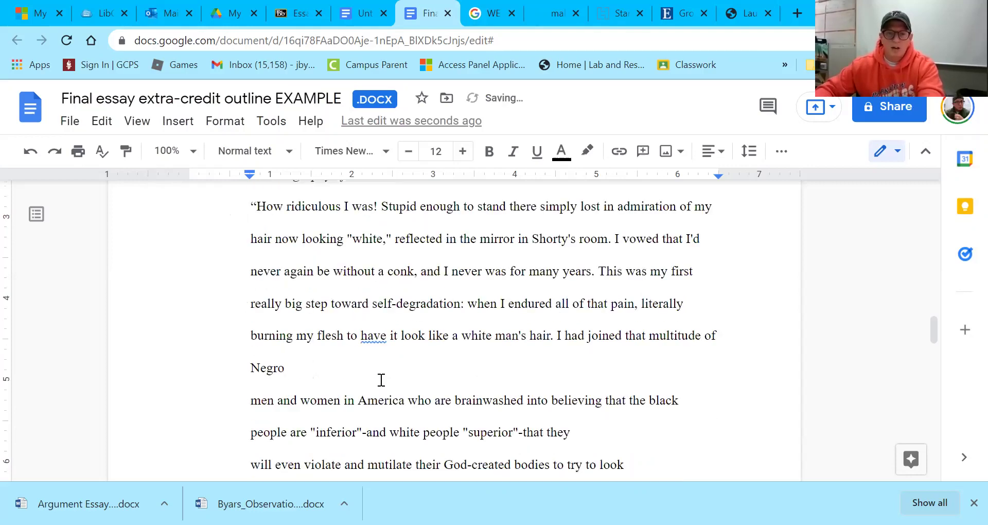
{"action": "left_click", "coordinate": [378, 380]}
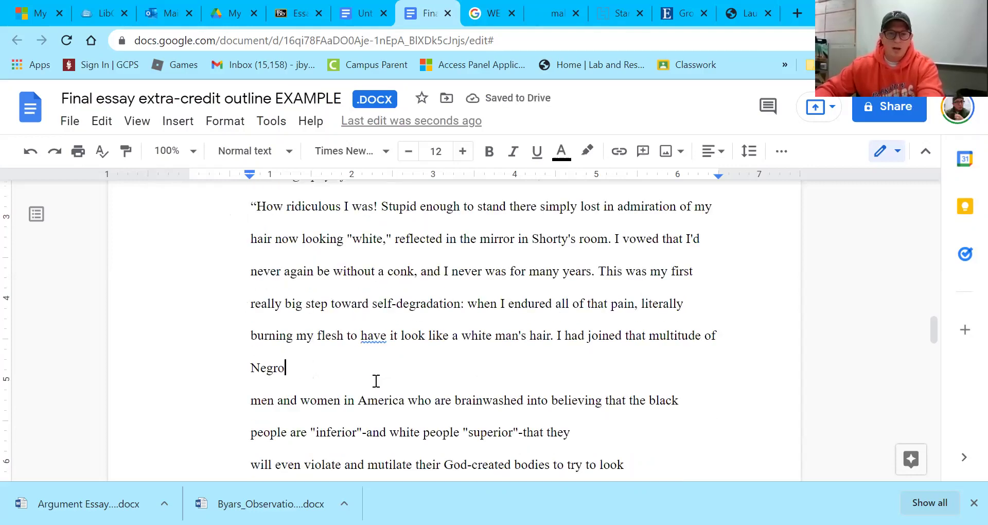
{"action": "key", "text": "Delete"}
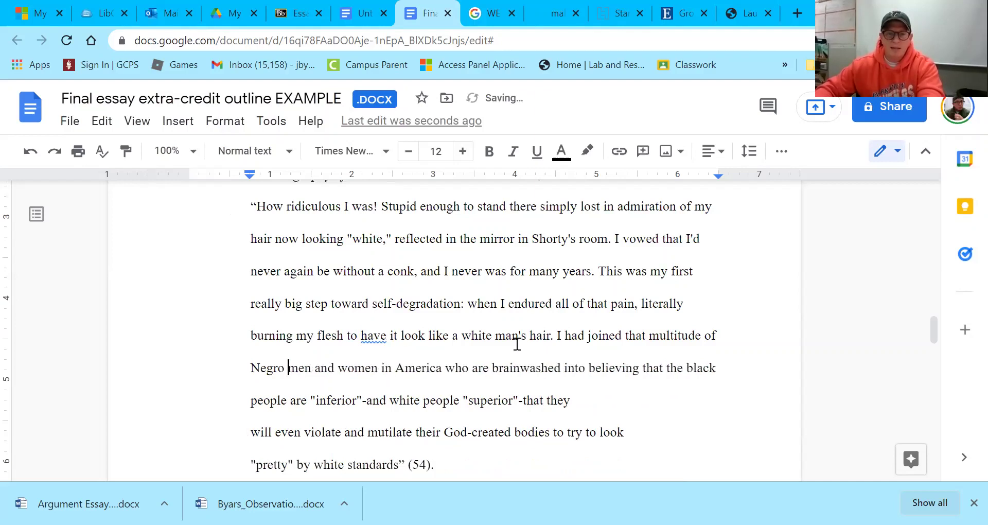
Join the last quotation lines, attaching "will even violate" after "that they" and "pretty" by white standards after "try to look"
{"action": "left_click", "coordinate": [661, 337]}
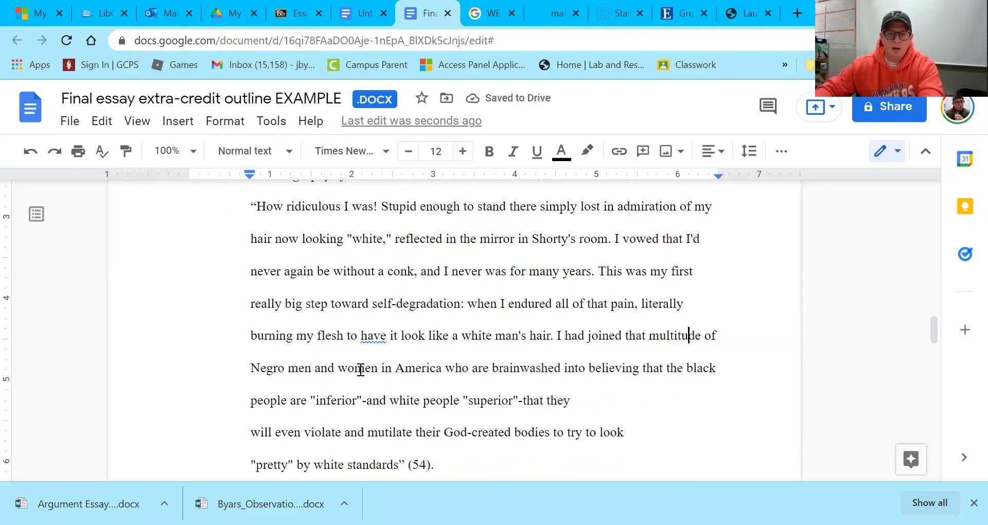
{"action": "scroll", "coordinate": [592, 324], "scroll_direction": "down", "scroll_amount": 2}
{"action": "left_click", "coordinate": [610, 317]}
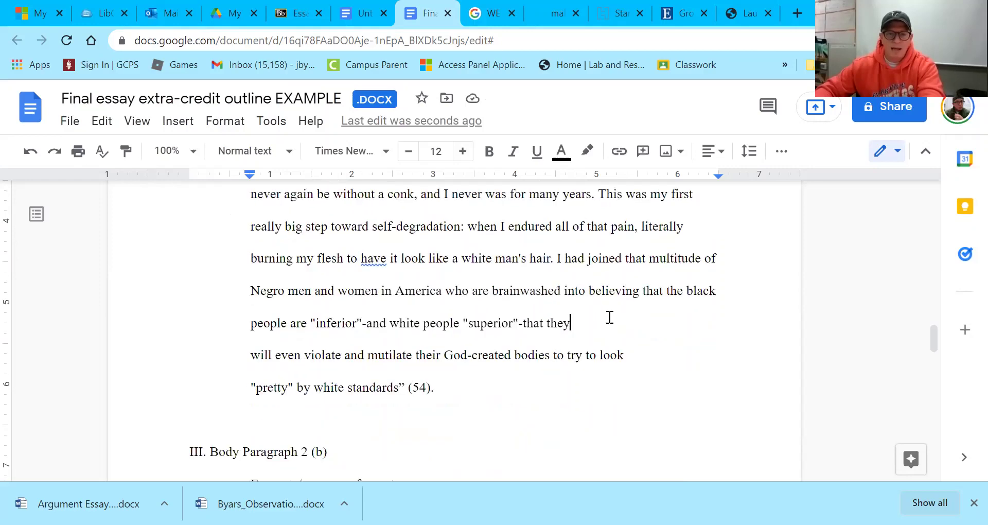
{"action": "left_click_drag", "start_coordinate": [610, 317], "coordinate": [632, 334]}
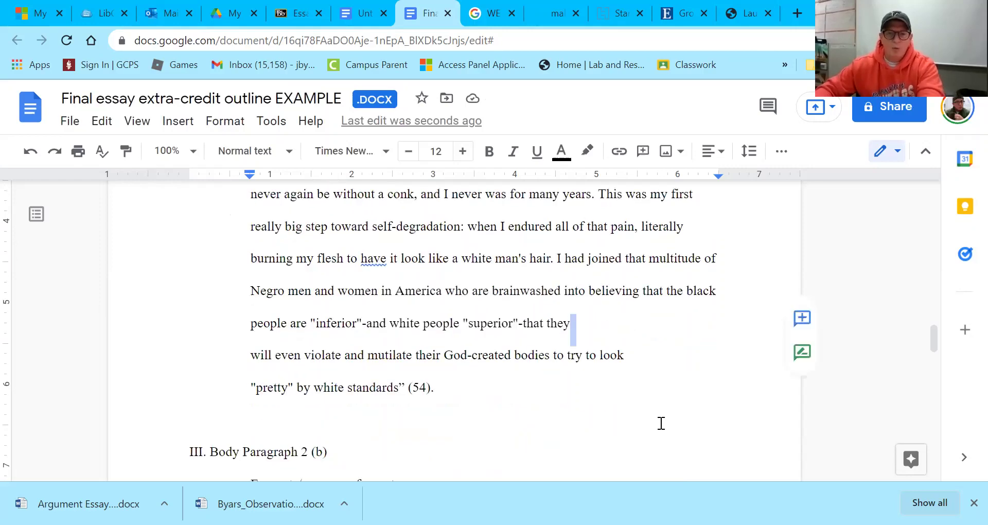
{"action": "key", "text": "BackSpace"}
{"action": "left_click", "coordinate": [535, 357]}
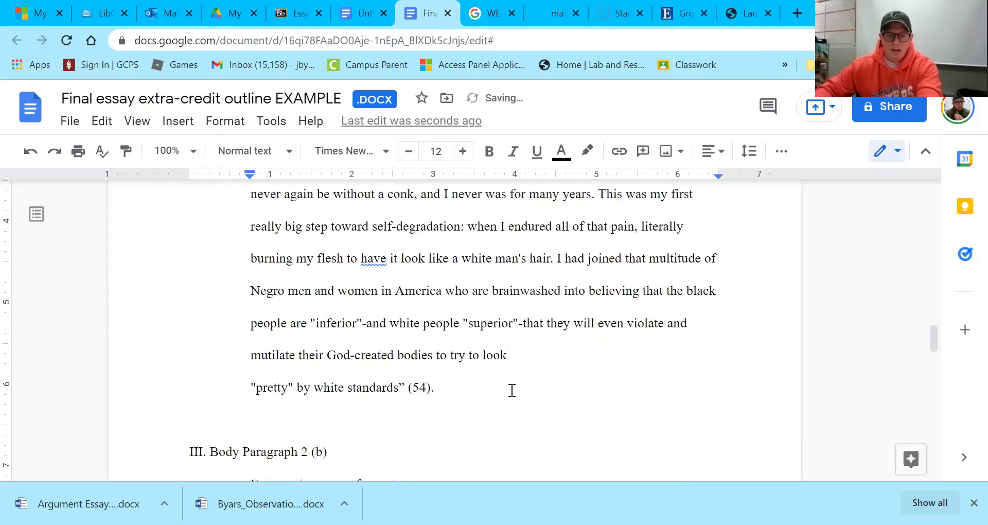
{"action": "key", "text": "Delete"}
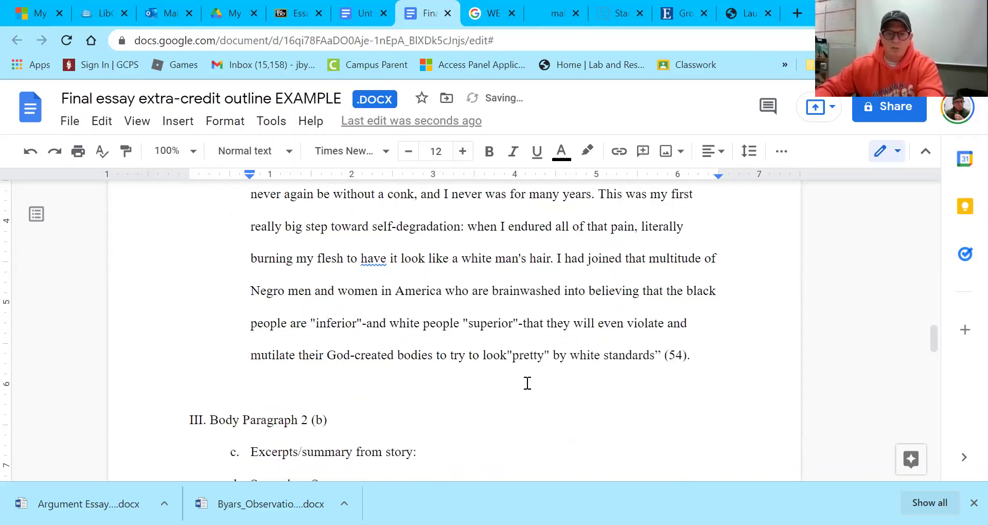
Replace the double quotation marks around "pretty" in the quotation's last line with single quotation marks
{"action": "left_click", "coordinate": [574, 354]}
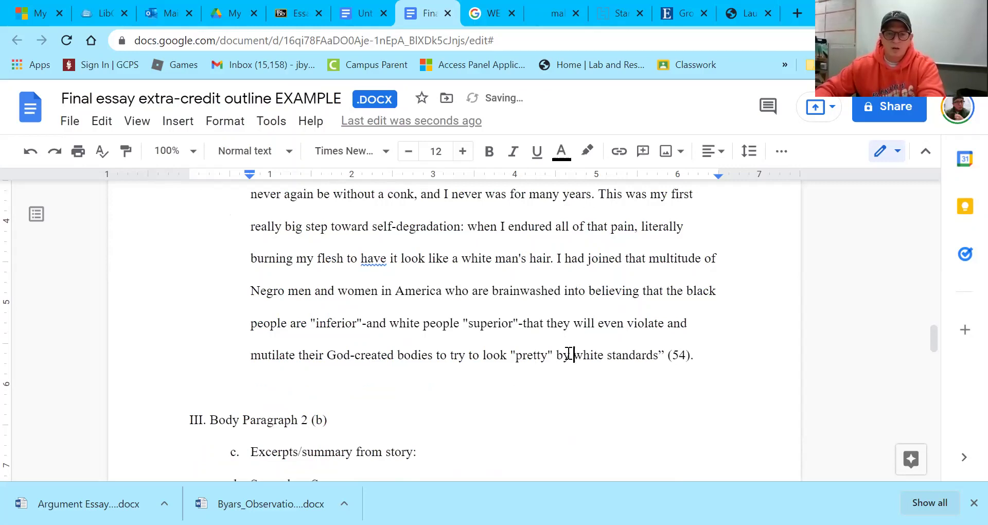
{"action": "key", "text": "Left"}
{"action": "key", "text": "Left"}
{"action": "key", "text": "Left"}
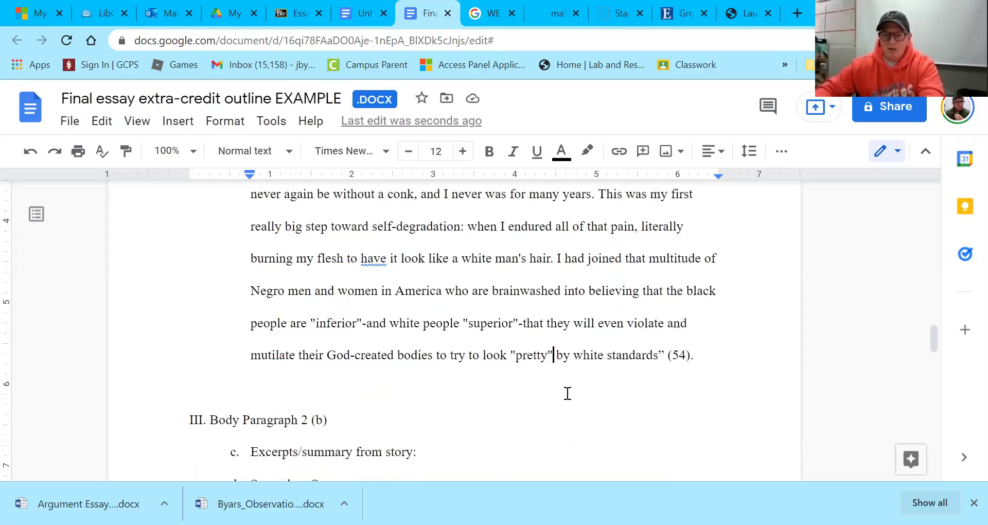
{"action": "key", "text": "BackSpace"}
{"action": "key", "text": "BackSpace"}
{"action": "key", "text": "ctrl+z"}
{"action": "left_click", "coordinate": [517, 355]}
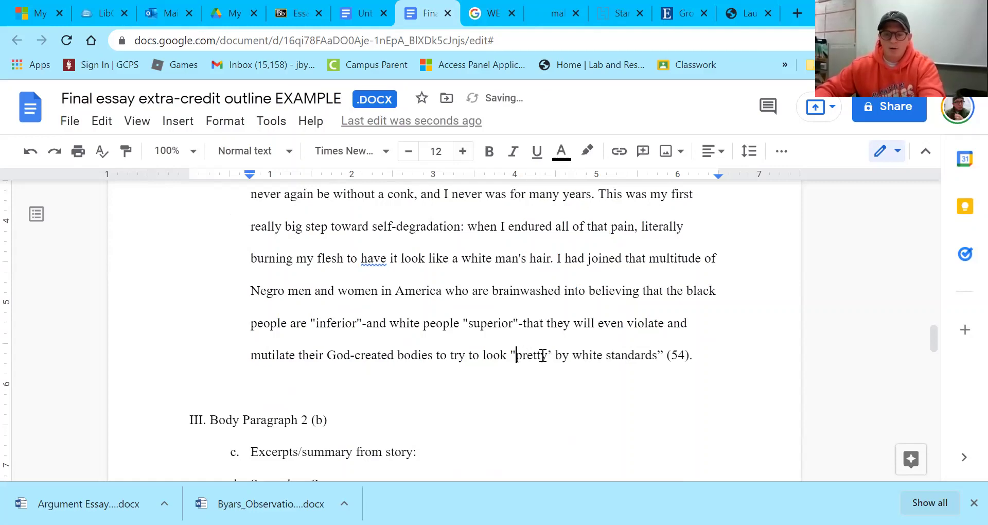
{"action": "key", "text": "BackSpace"}
{"action": "type", "text": "'"}
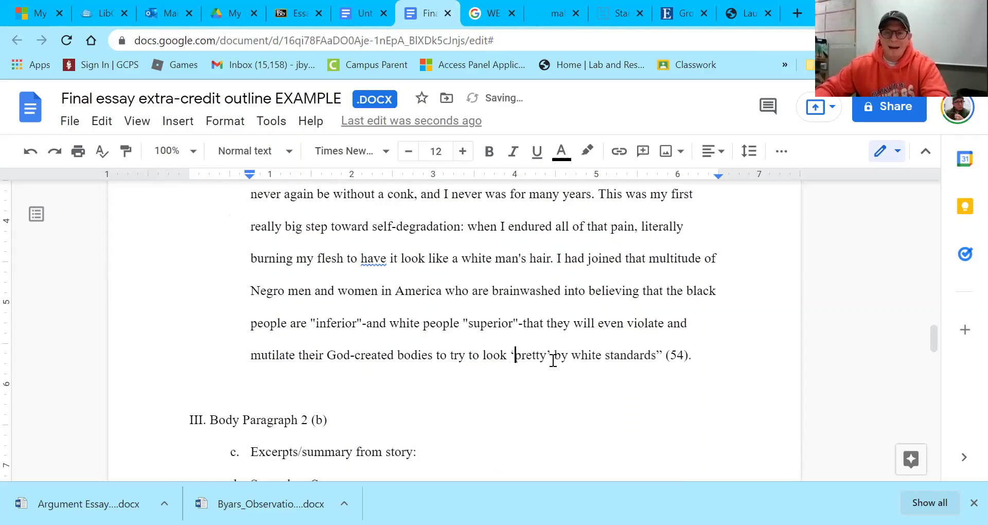
Review the secondary-source citation and the reflowed quotation under Body Paragraph 1
{"action": "scroll", "coordinate": [553, 360], "scroll_direction": "up", "scroll_amount": 2}
{"action": "scroll", "coordinate": [553, 364], "scroll_direction": "up", "scroll_amount": 1}
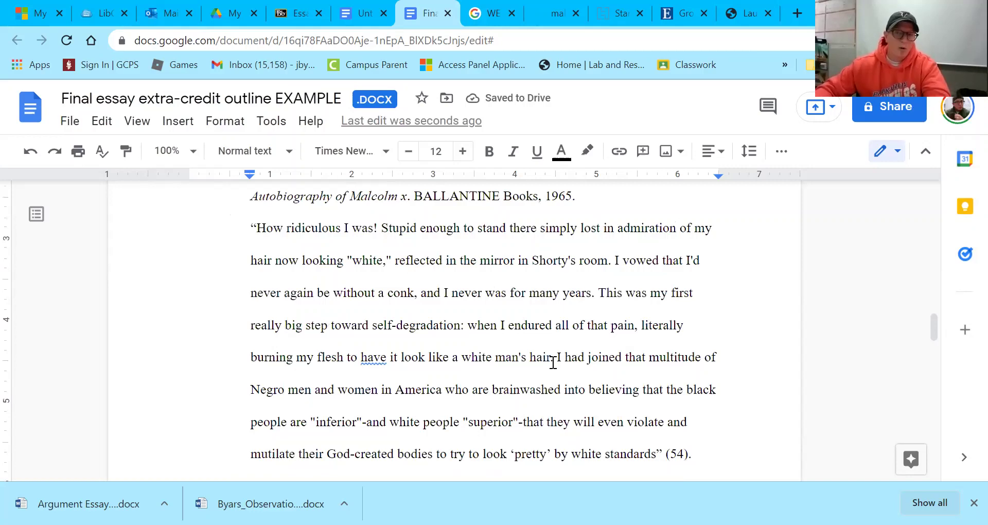
{"action": "scroll", "coordinate": [553, 362], "scroll_direction": "up", "scroll_amount": 3}
{"action": "scroll", "coordinate": [563, 381], "scroll_direction": "down", "scroll_amount": 3}
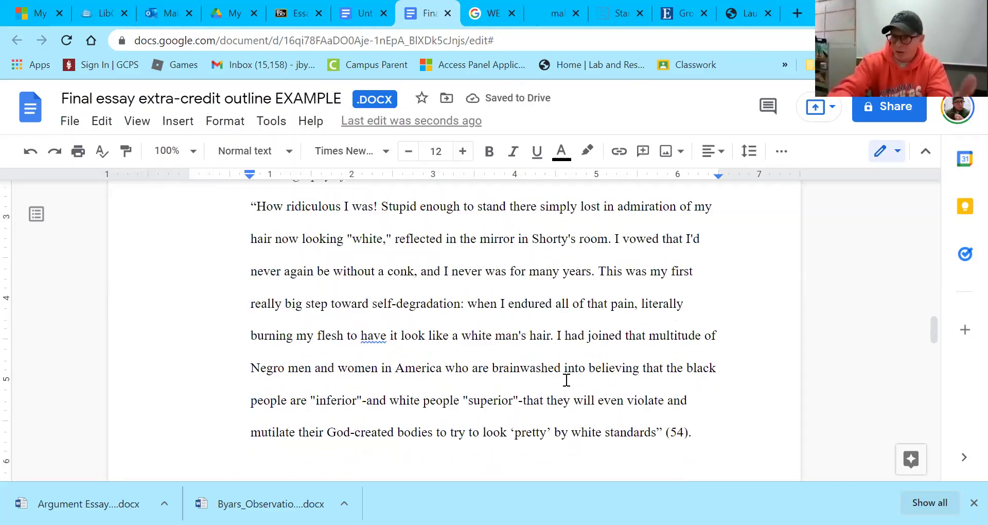
{"action": "scroll", "coordinate": [567, 380], "scroll_direction": "up", "scroll_amount": 2}
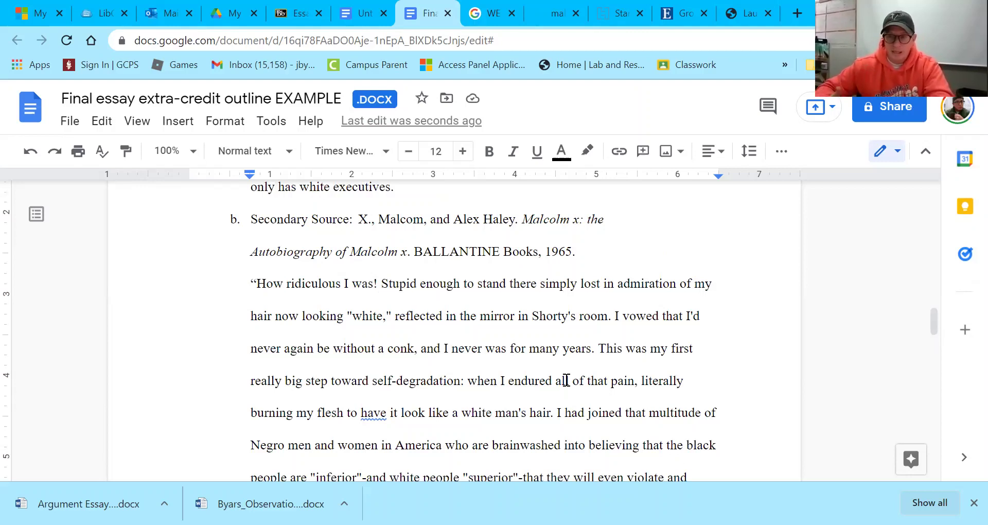
{"action": "scroll", "coordinate": [551, 376], "scroll_direction": "down", "scroll_amount": 1}
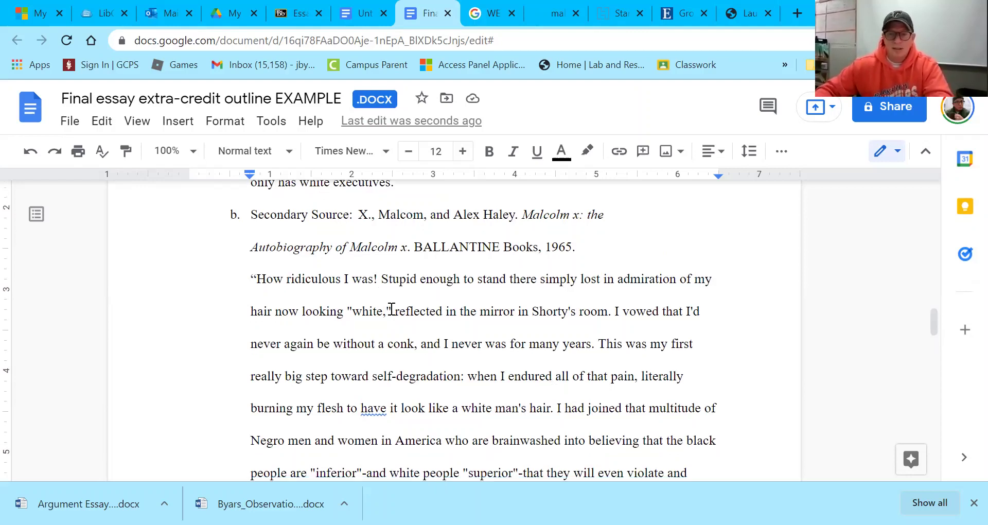
{"action": "scroll", "coordinate": [413, 347], "scroll_direction": "down", "scroll_amount": 3}
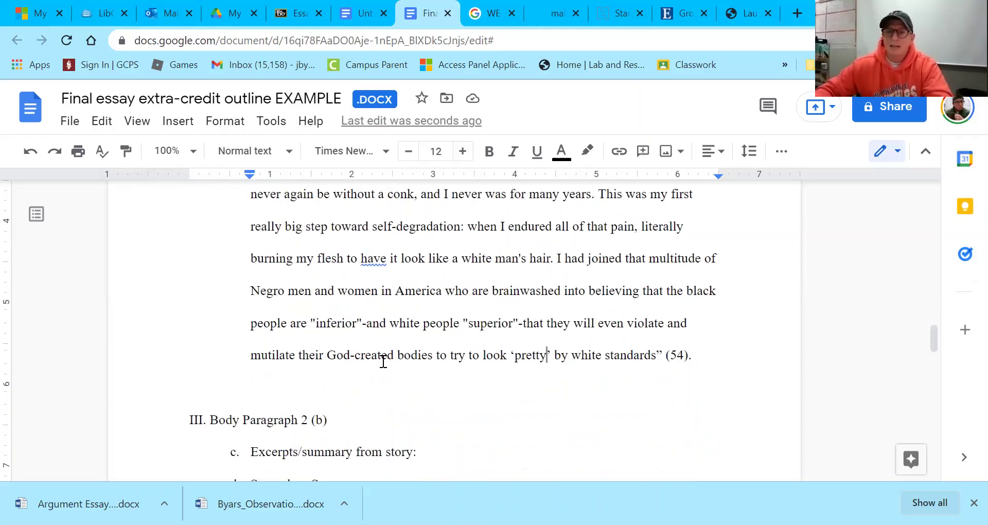
{"action": "scroll", "coordinate": [383, 360], "scroll_direction": "up", "scroll_amount": 2}
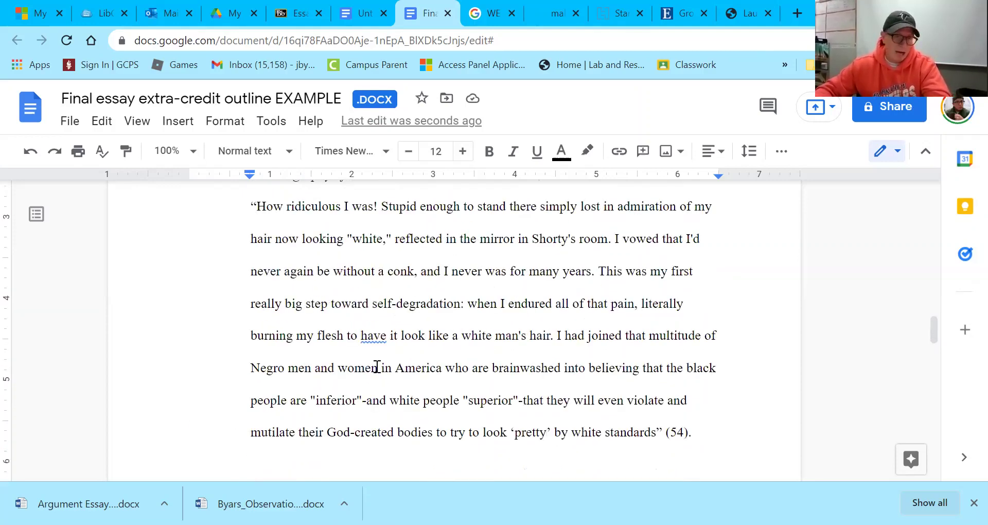
{"action": "scroll", "coordinate": [376, 366], "scroll_direction": "up", "scroll_amount": 3}
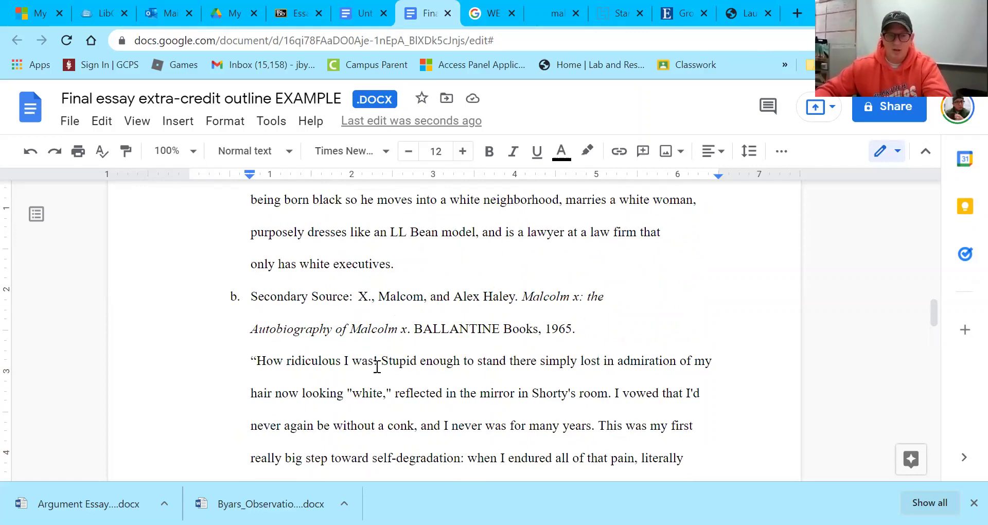
{"action": "scroll", "coordinate": [377, 366], "scroll_direction": "down", "scroll_amount": 5}
{"action": "left_click", "coordinate": [262, 315]}
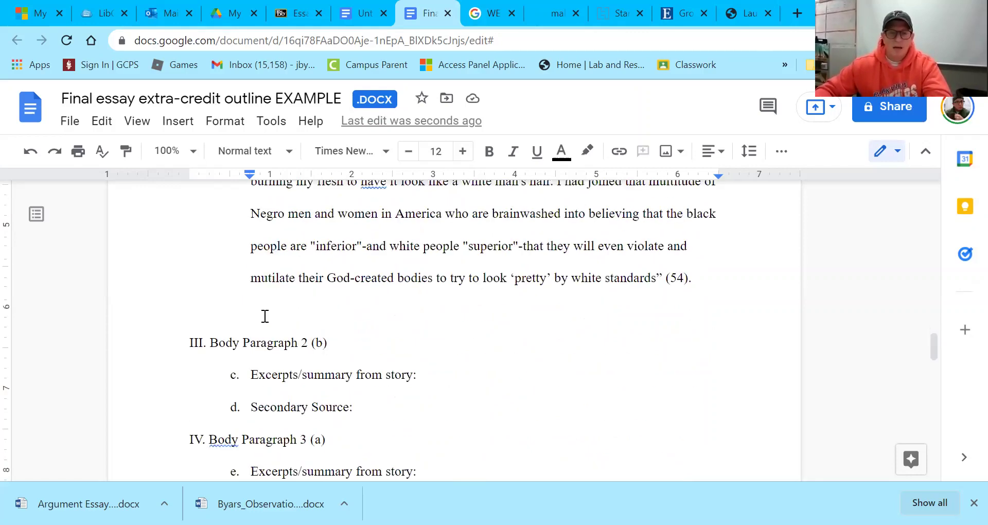
{"action": "scroll", "coordinate": [266, 316], "scroll_direction": "up", "scroll_amount": 3}
{"action": "scroll", "coordinate": [290, 364], "scroll_direction": "up", "scroll_amount": 3}
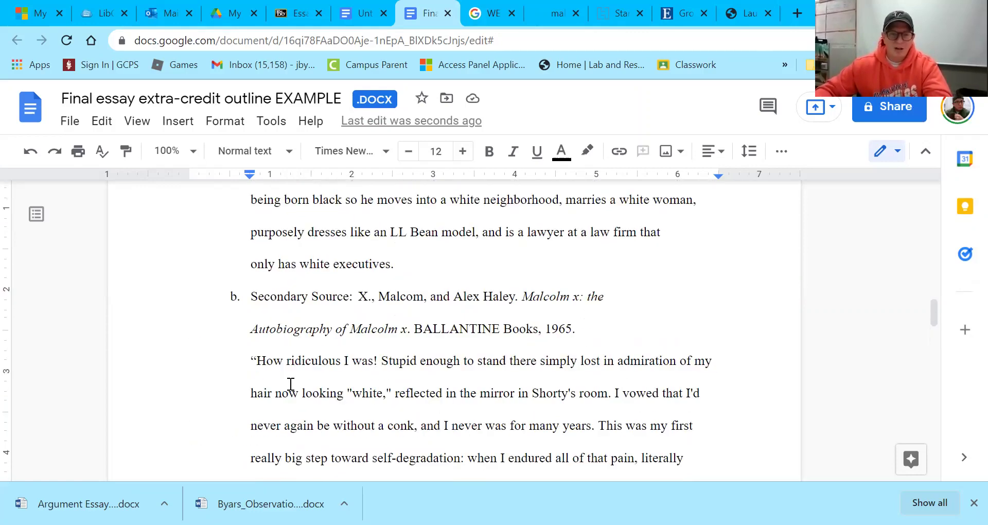
{"action": "left_click", "coordinate": [291, 383]}
Copy "Body Dysmorphia" from Main Points to Discuss and paste it after the "III. Body Paragraph 2 (b)" heading
{"action": "scroll", "coordinate": [308, 415], "scroll_direction": "up", "scroll_amount": 4}
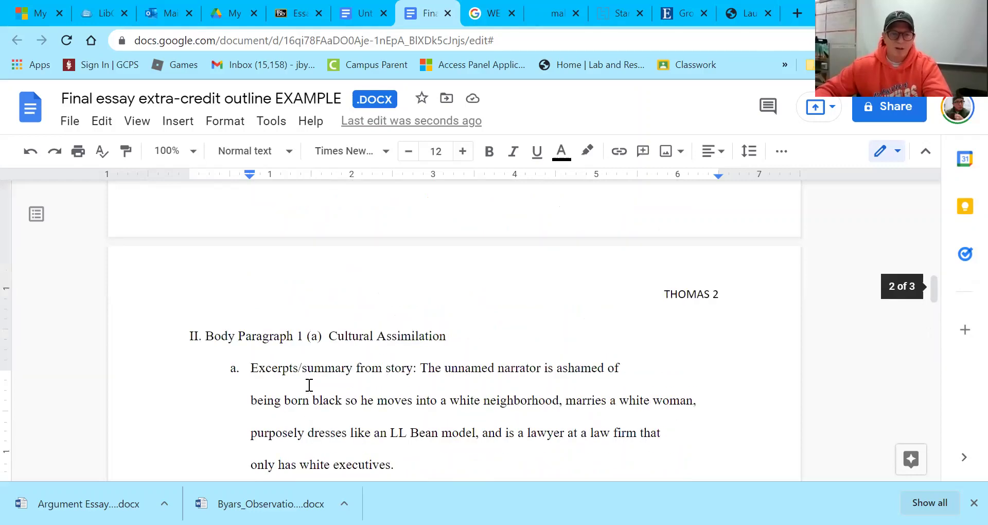
{"action": "scroll", "coordinate": [309, 385], "scroll_direction": "up", "scroll_amount": 1}
{"action": "scroll", "coordinate": [309, 314], "scroll_direction": "up", "scroll_amount": 3}
{"action": "left_click_drag", "start_coordinate": [308, 286], "coordinate": [209, 289]}
{"action": "key", "text": "ctrl+c"}
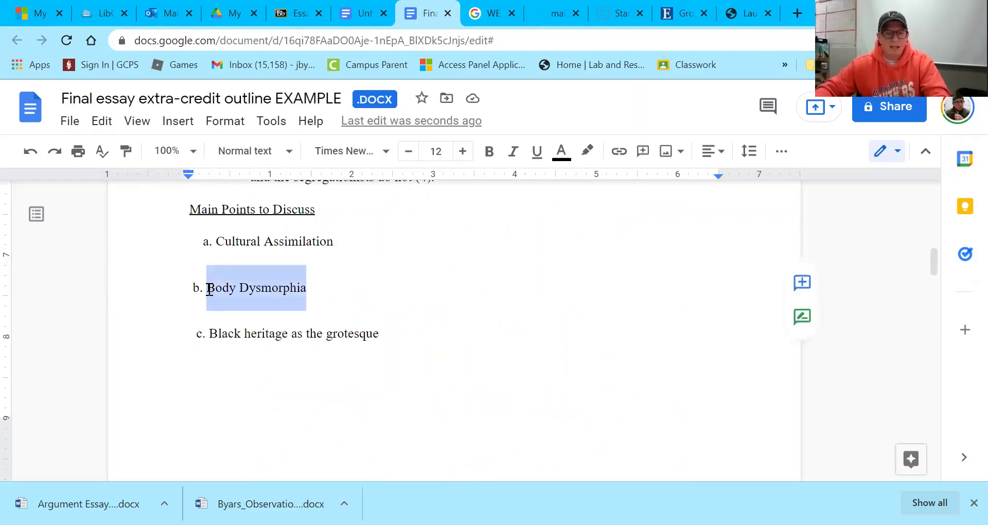
{"action": "scroll", "coordinate": [222, 287], "scroll_direction": "down", "scroll_amount": 10}
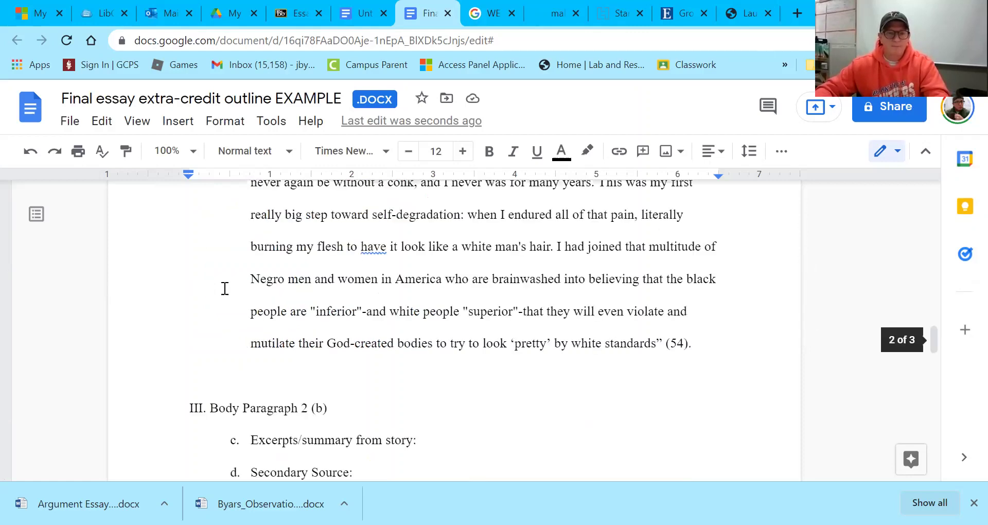
{"action": "scroll", "coordinate": [364, 264], "scroll_direction": "down", "scroll_amount": 3}
{"action": "left_click", "coordinate": [364, 265]}
{"action": "key", "text": "ctrl+v"}
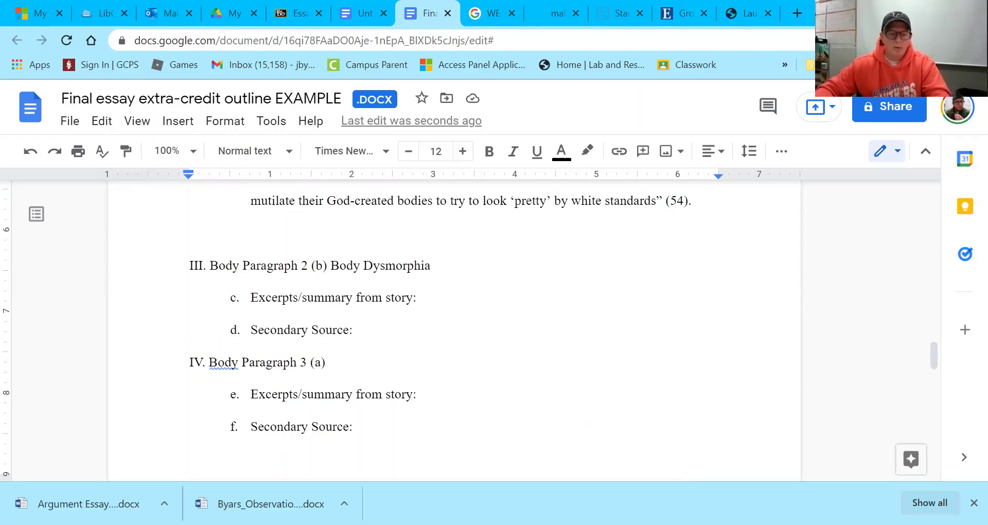
{"action": "left_click", "coordinate": [874, 342]}
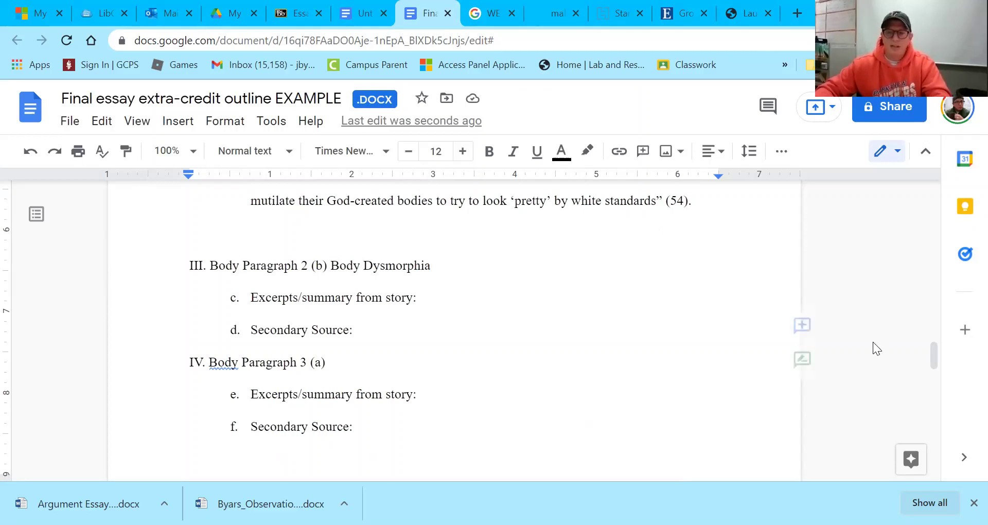
{"action": "left_click", "coordinate": [419, 297]}
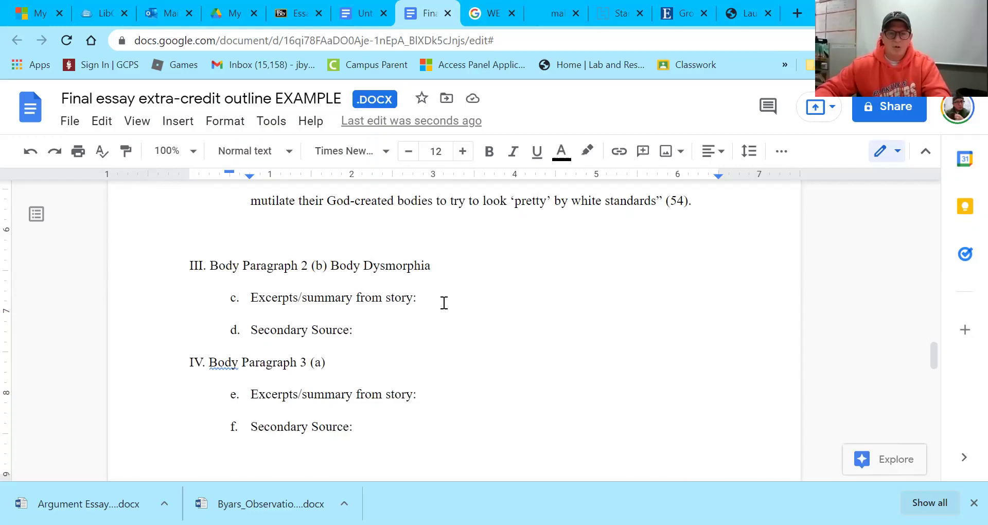
{"action": "key", "text": "ctrl+v"}
{"action": "scroll", "coordinate": [441, 306], "scroll_direction": "up", "scroll_amount": 3}
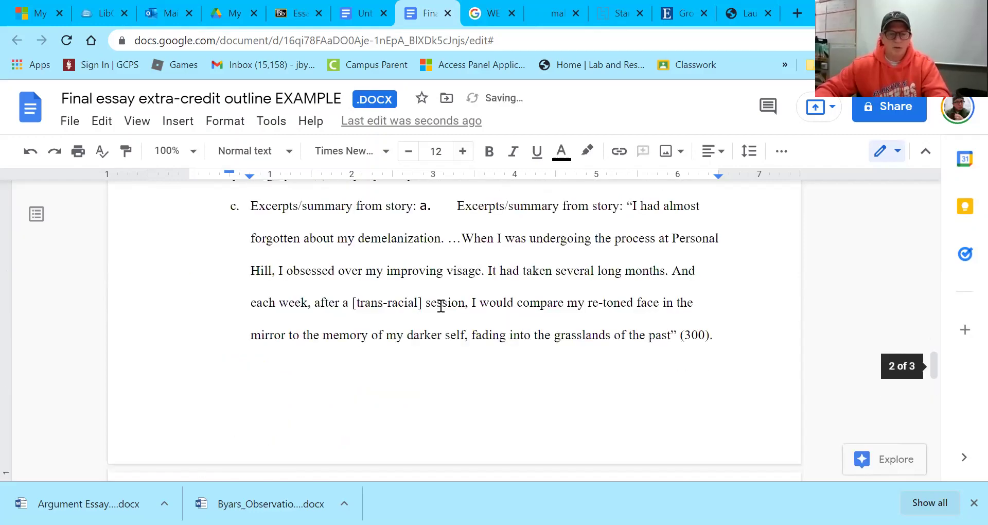
{"action": "scroll", "coordinate": [441, 305], "scroll_direction": "up", "scroll_amount": 2}
{"action": "key", "text": "ctrl+z"}
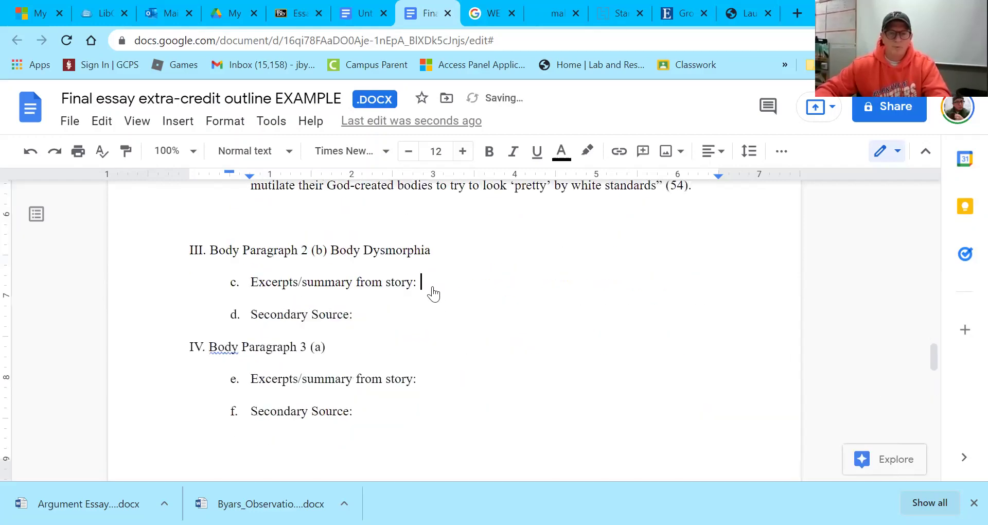
Paste the demelanization quotation (300) without formatting into item c of Body Paragraph 2 and delete its duplicated "a. Excerpts/summary from story:" label
{"action": "right_click", "coordinate": [434, 294]}
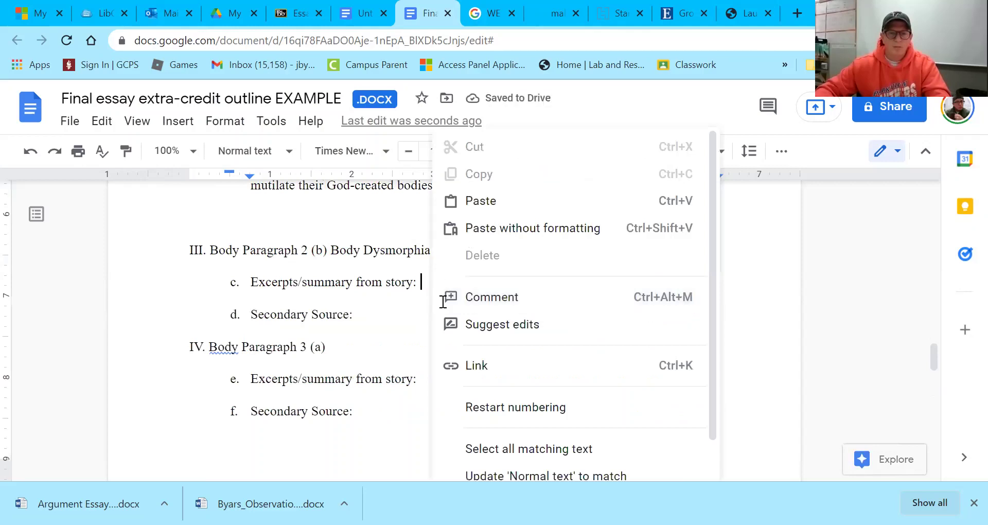
{"action": "type", "text": "a. Excerpts/summary from story: \"I had almost forgotten about my demelanization. …When I was undergoing the process at Personal Hill, I obsessed over my improving visage. It had taken several long months. And each week, after a [trans-racial] session, I would compare my re-toned face in the mirror to the memory of my darker self, fading into the grasslands of the past\" (300)."}
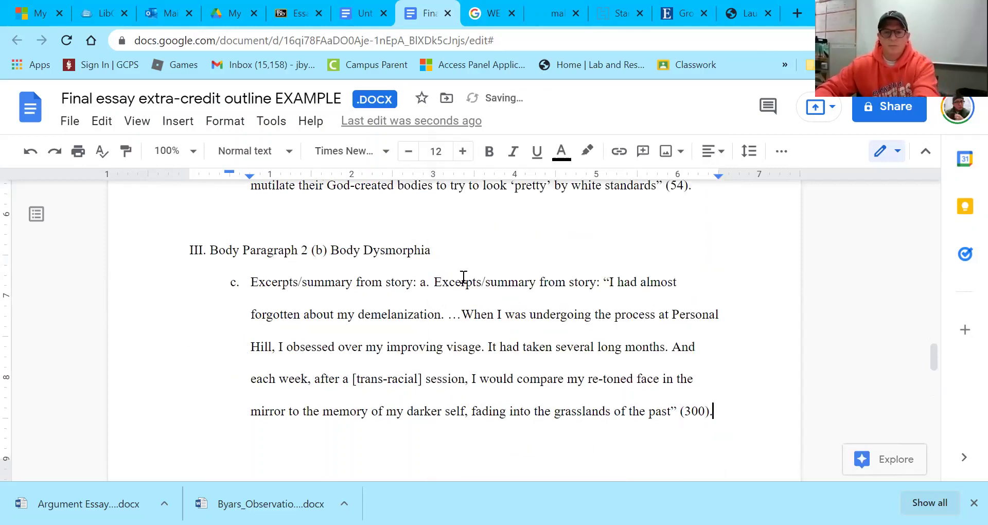
{"action": "key", "text": "BackSpace"}
{"action": "key", "text": "BackSpace"}
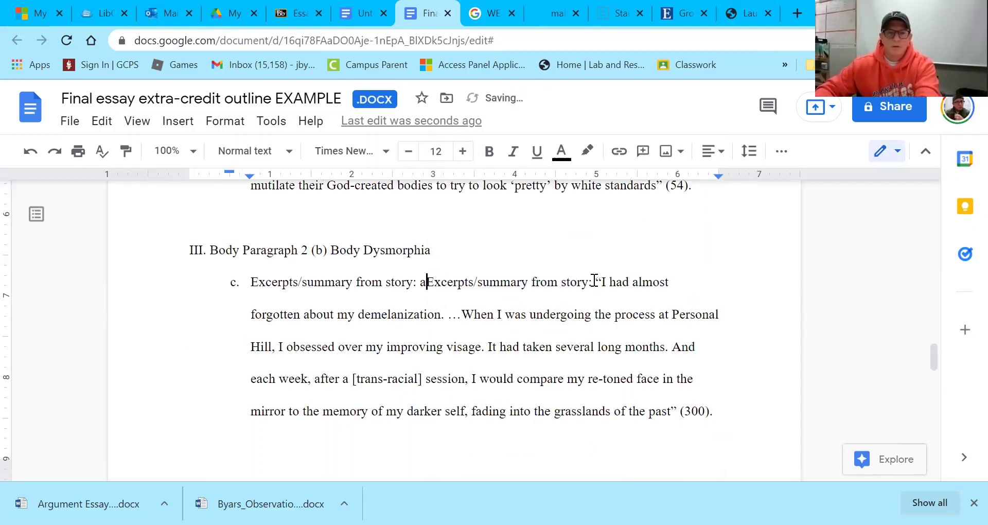
{"action": "left_click", "coordinate": [592, 282]}
{"action": "left_click", "coordinate": [420, 282], "text": "shift"}
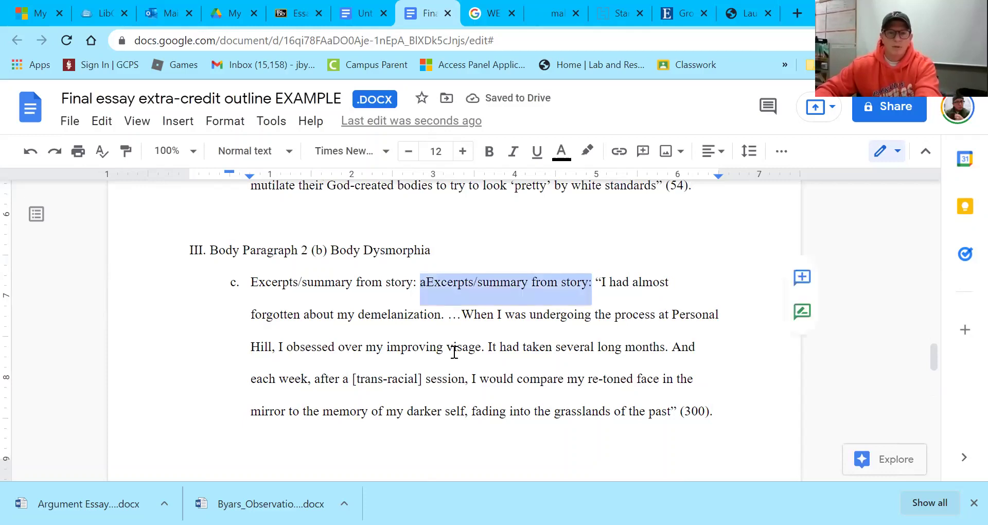
{"action": "key", "text": "BackSpace"}
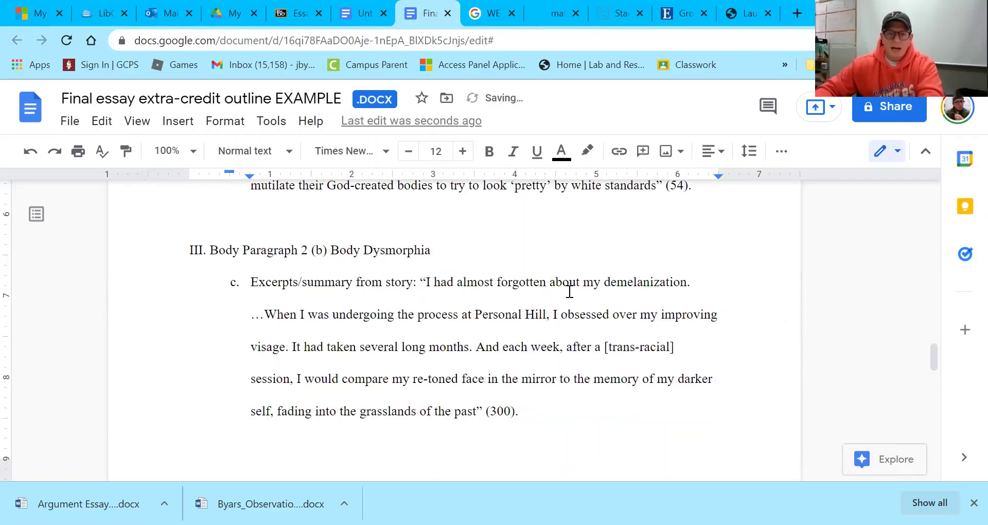
Read through the Body Paragraph 2 story quotation and compare it with the Body Paragraph 1 entries and the remaining blank items
{"action": "left_click", "coordinate": [594, 288]}
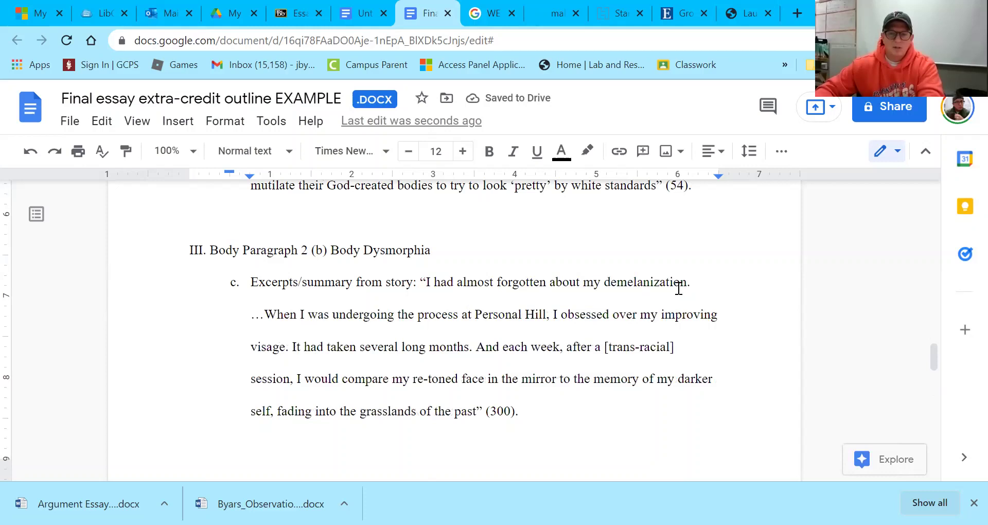
{"action": "left_click", "coordinate": [400, 315]}
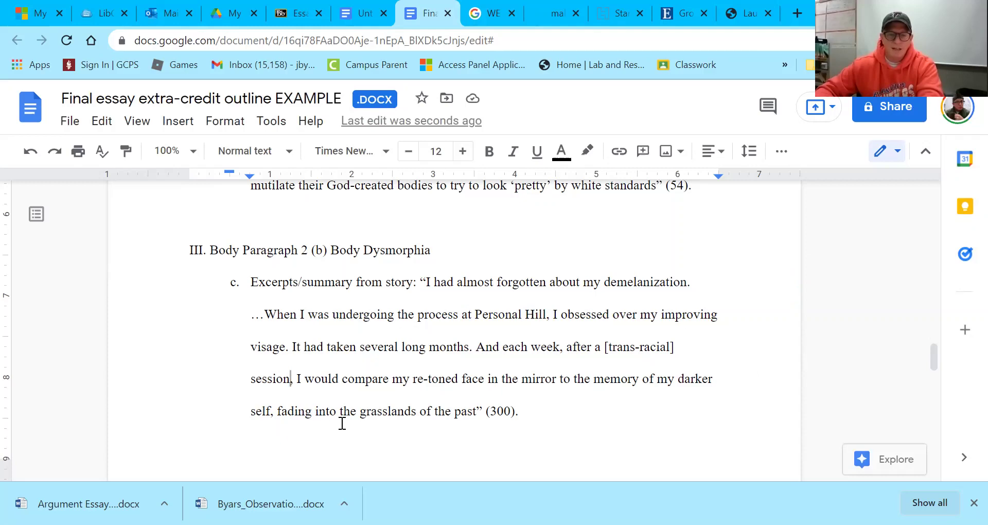
{"action": "left_click", "coordinate": [498, 411]}
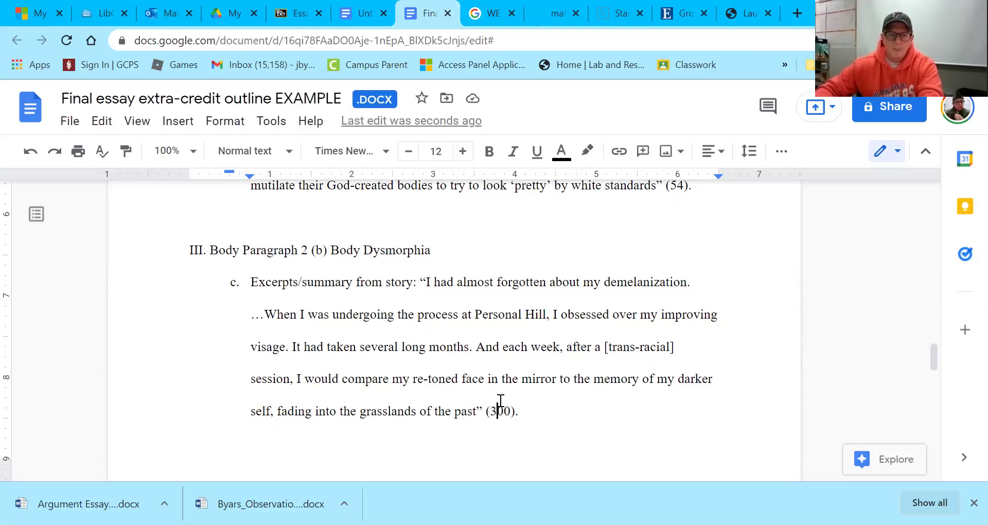
{"action": "scroll", "coordinate": [419, 315], "scroll_direction": "down", "scroll_amount": 2}
{"action": "scroll", "coordinate": [421, 318], "scroll_direction": "down", "scroll_amount": 3}
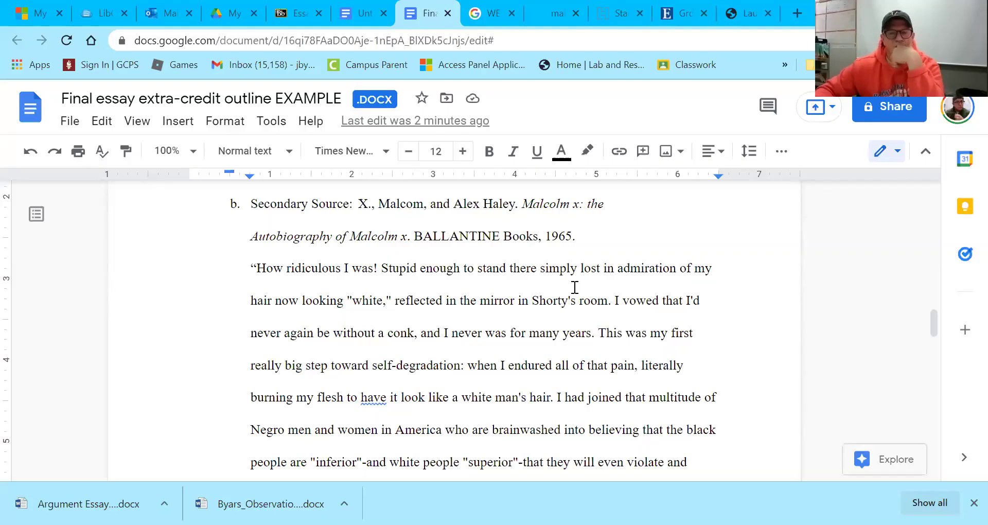
{"action": "scroll", "coordinate": [575, 287], "scroll_direction": "down", "scroll_amount": 3}
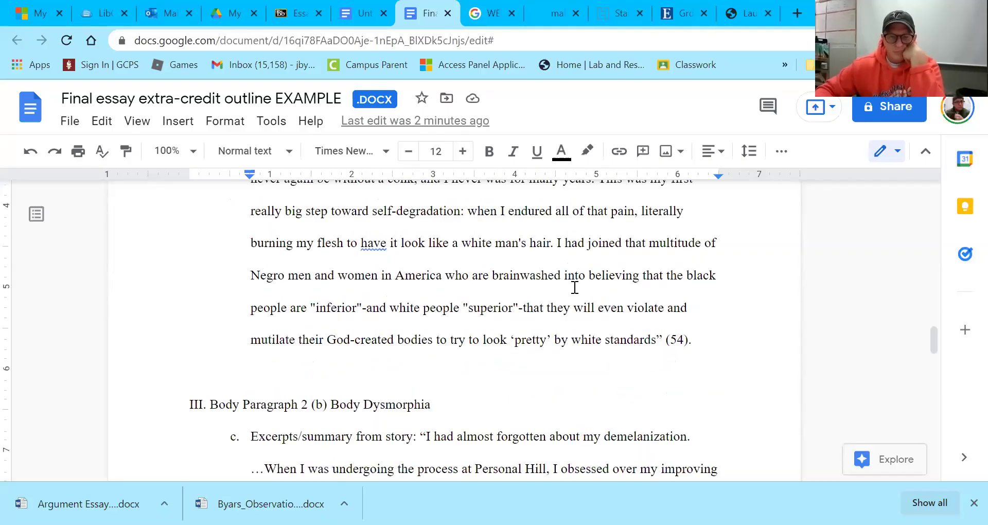
{"action": "scroll", "coordinate": [574, 287], "scroll_direction": "up", "scroll_amount": 6}
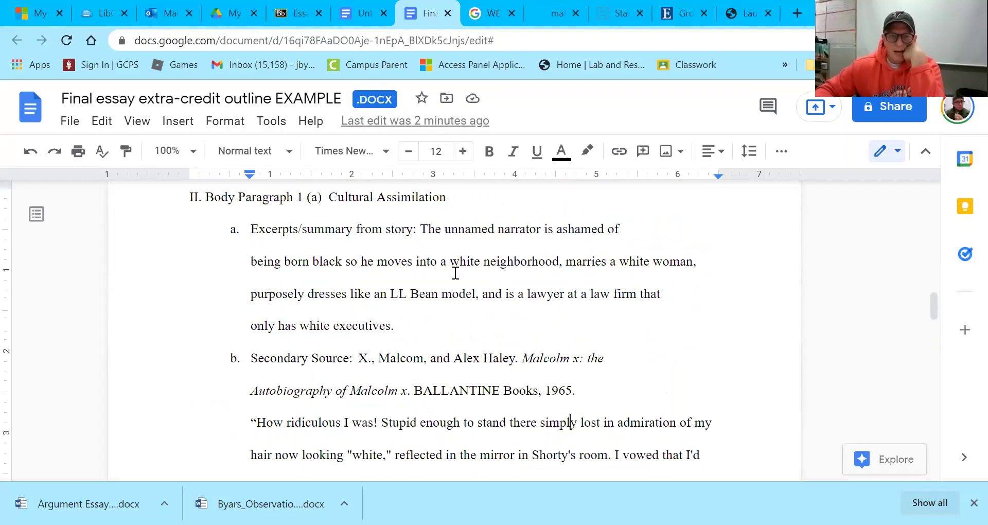
{"action": "scroll", "coordinate": [452, 270], "scroll_direction": "down", "scroll_amount": 1}
{"action": "scroll", "coordinate": [443, 311], "scroll_direction": "down", "scroll_amount": 7}
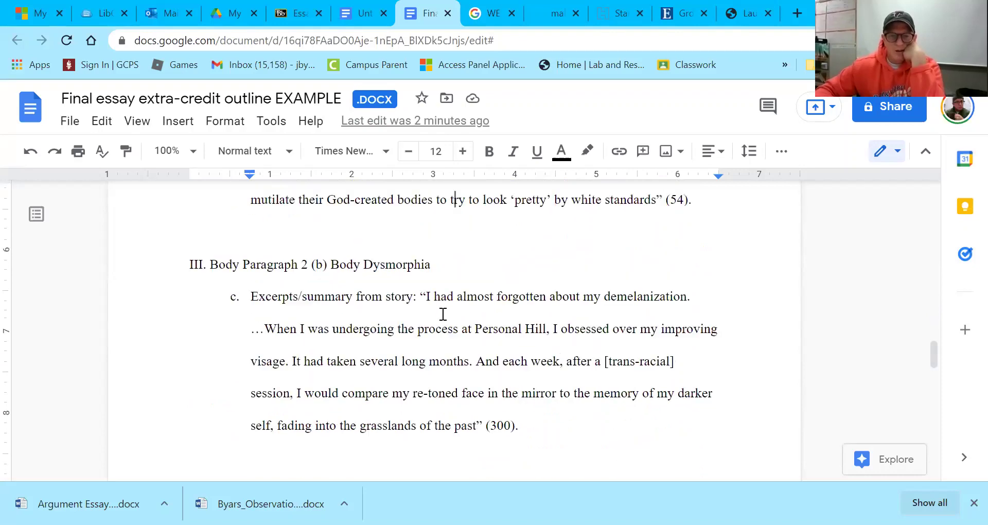
{"action": "scroll", "coordinate": [441, 315], "scroll_direction": "up", "scroll_amount": 1}
{"action": "scroll", "coordinate": [441, 316], "scroll_direction": "down", "scroll_amount": 4}
{"action": "scroll", "coordinate": [345, 337], "scroll_direction": "down", "scroll_amount": 2}
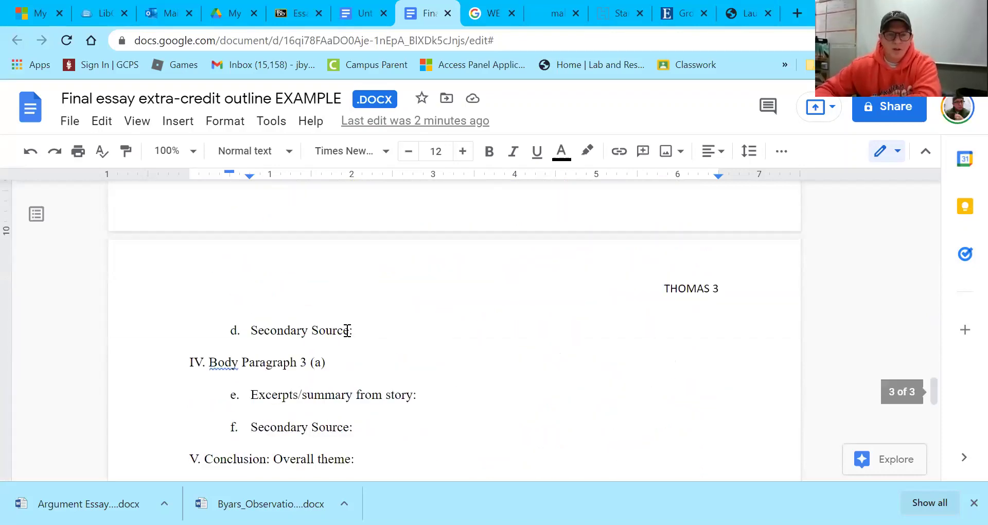
{"action": "scroll", "coordinate": [387, 319], "scroll_direction": "up", "scroll_amount": 5}
{"action": "left_click", "coordinate": [387, 316]}
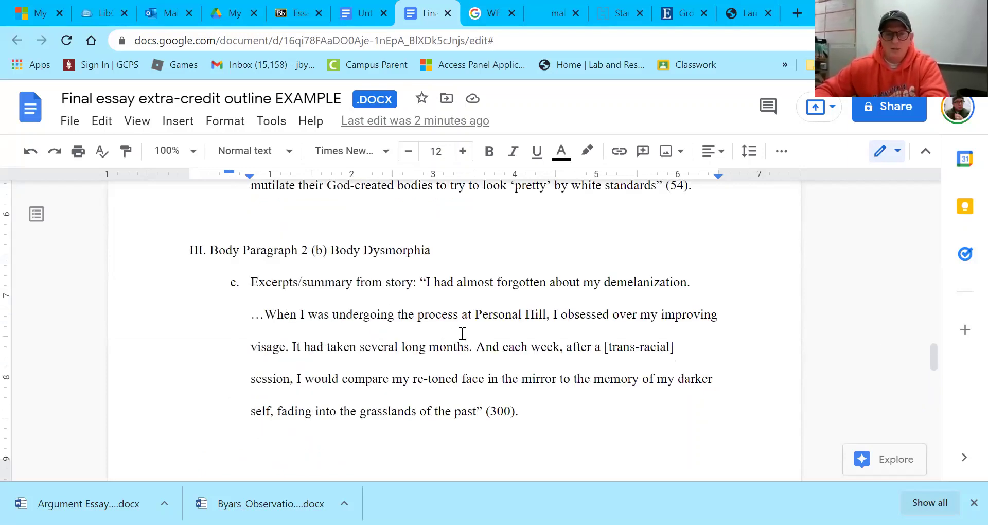
Reread the Malcolm X secondary-source quotation under Body Paragraph 1 alongside the end of the Body Paragraph 2 excerpt
{"action": "scroll", "coordinate": [463, 333], "scroll_direction": "up", "scroll_amount": 6}
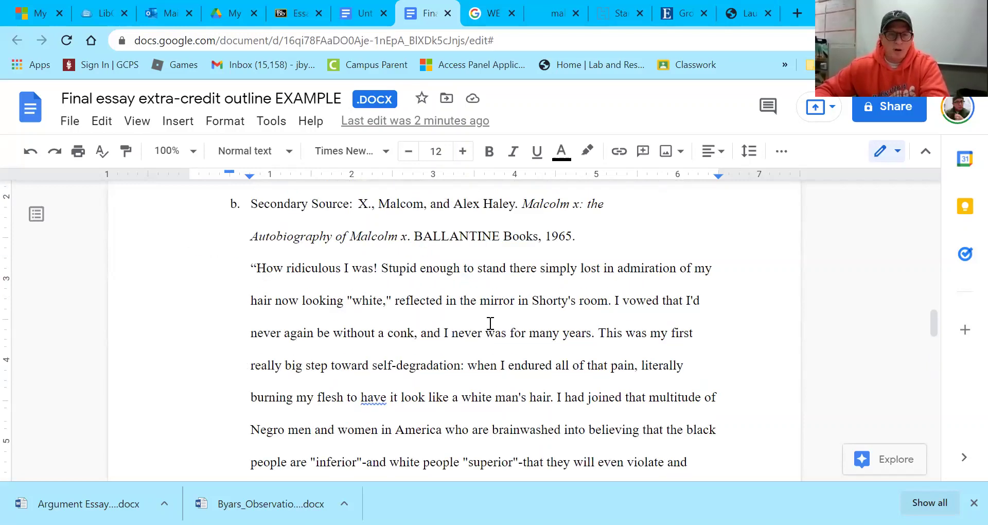
{"action": "left_click", "coordinate": [420, 302]}
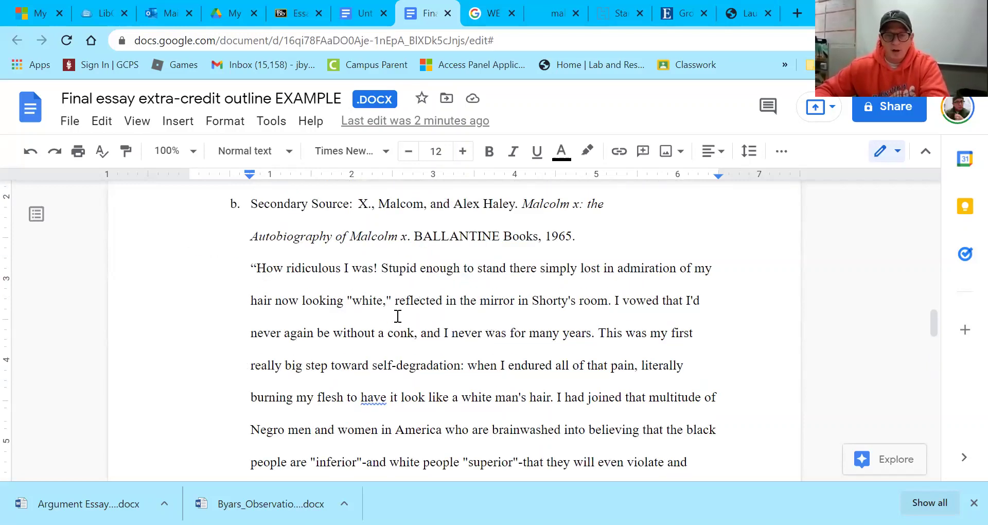
{"action": "scroll", "coordinate": [386, 311], "scroll_direction": "down", "scroll_amount": 2}
{"action": "scroll", "coordinate": [532, 434], "scroll_direction": "up", "scroll_amount": 2}
{"action": "scroll", "coordinate": [412, 257], "scroll_direction": "down", "scroll_amount": 2}
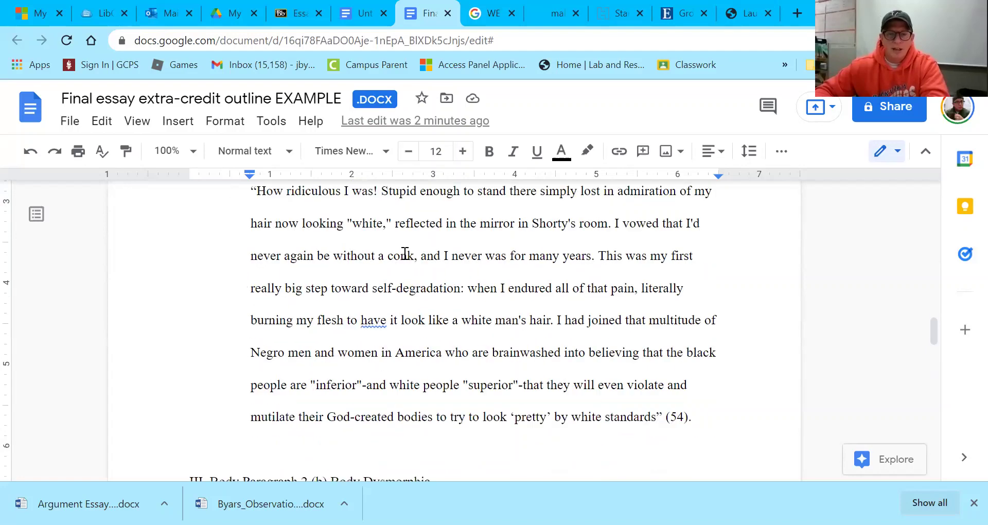
{"action": "scroll", "coordinate": [405, 252], "scroll_direction": "down", "scroll_amount": 8}
{"action": "left_click", "coordinate": [407, 258]}
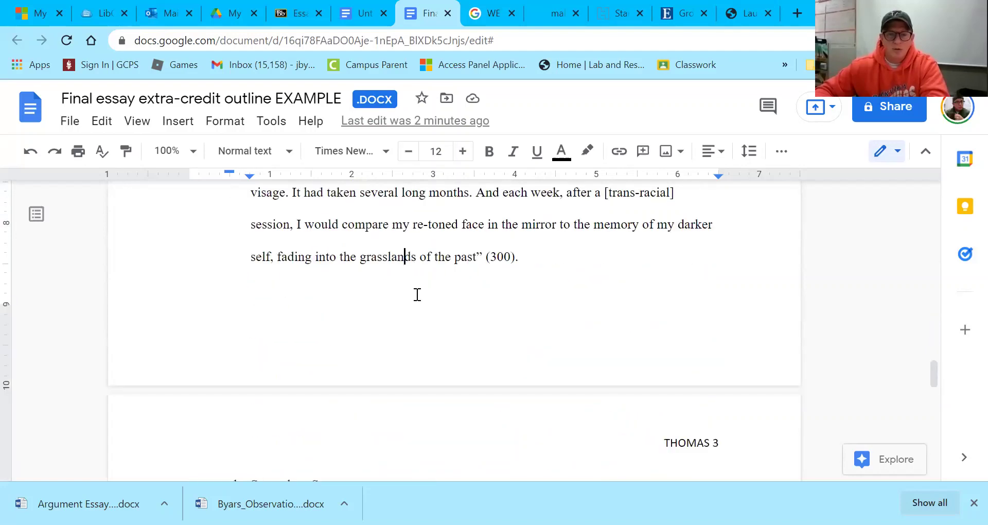
Look over the outline from the introductory assimilationist quotation through Body Paragraph 1 to the blank Body Paragraph 3 and conclusion
{"action": "scroll", "coordinate": [425, 288], "scroll_direction": "up", "scroll_amount": 10}
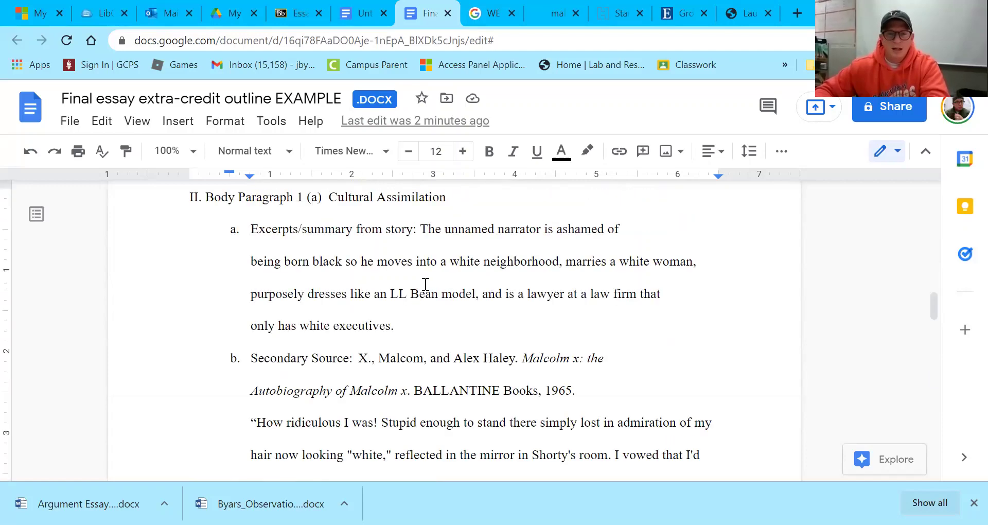
{"action": "scroll", "coordinate": [425, 294], "scroll_direction": "up", "scroll_amount": 3}
{"action": "scroll", "coordinate": [425, 300], "scroll_direction": "up", "scroll_amount": 5}
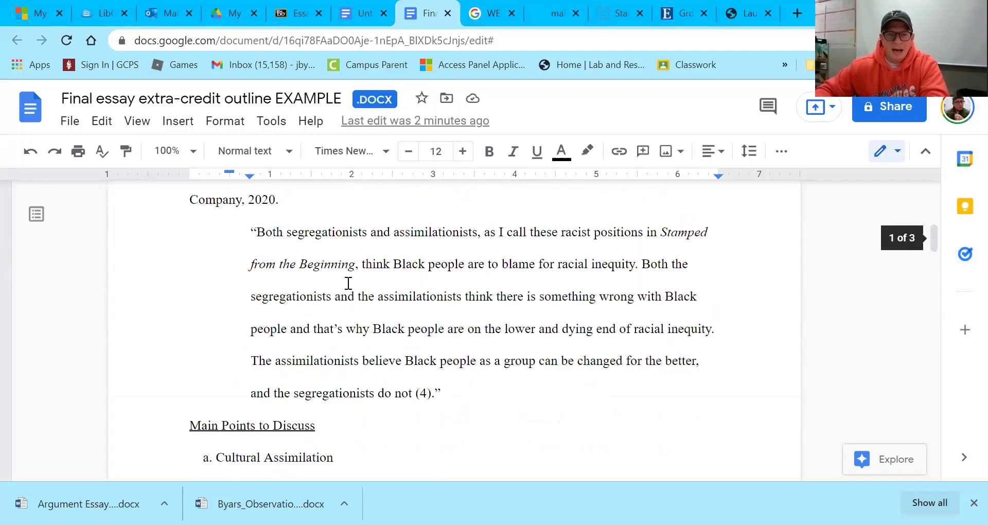
{"action": "left_click", "coordinate": [353, 282]}
{"action": "scroll", "coordinate": [354, 285], "scroll_direction": "down", "scroll_amount": 1}
{"action": "scroll", "coordinate": [354, 288], "scroll_direction": "down", "scroll_amount": 10}
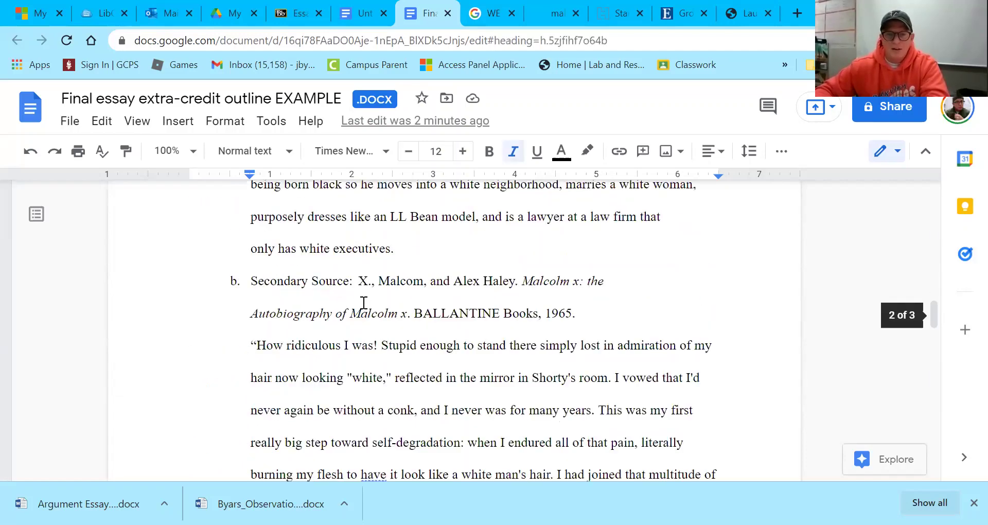
{"action": "left_click", "coordinate": [368, 307]}
{"action": "scroll", "coordinate": [366, 311], "scroll_direction": "down", "scroll_amount": 10}
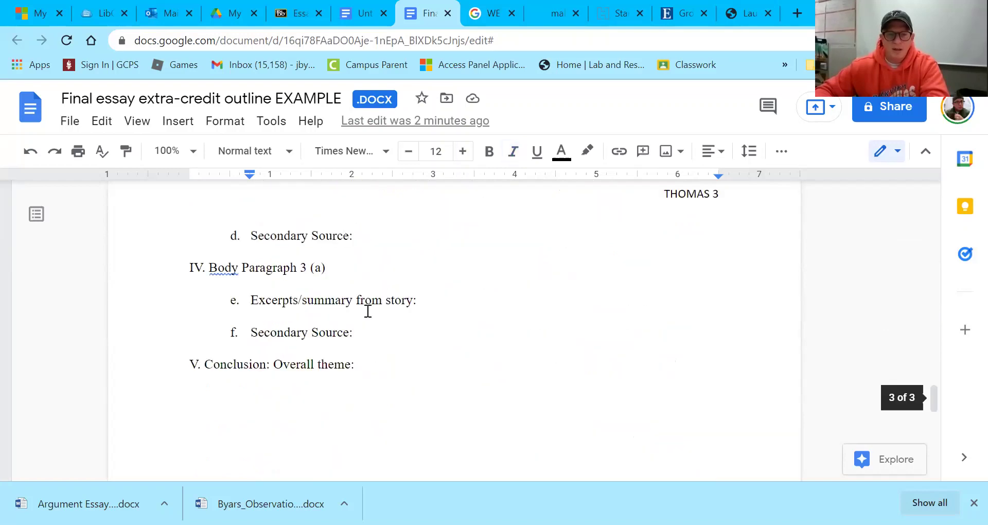
{"action": "scroll", "coordinate": [293, 236], "scroll_direction": "down", "scroll_amount": 2}
{"action": "scroll", "coordinate": [308, 273], "scroll_direction": "up", "scroll_amount": 1}
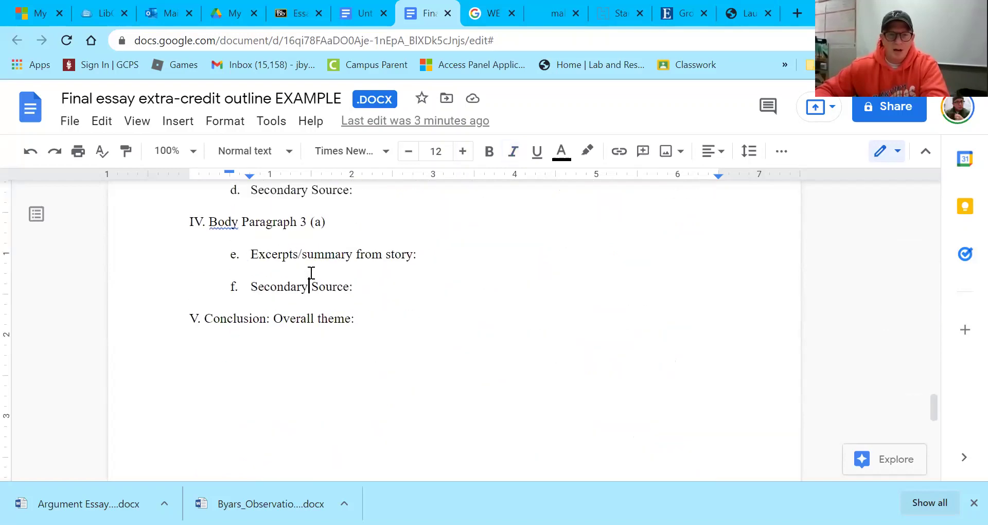
Copy "Black heritage as the grotesque" from Main Points to Discuss and paste it after the "IV. Body Paragraph 3 (a)" heading
{"action": "scroll", "coordinate": [315, 273], "scroll_direction": "up", "scroll_amount": 8}
{"action": "scroll", "coordinate": [317, 273], "scroll_direction": "up", "scroll_amount": 4}
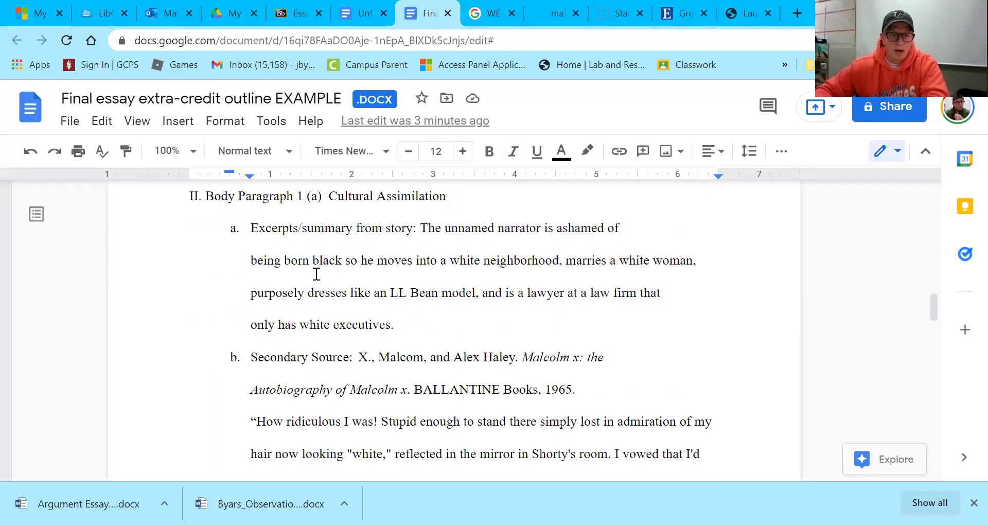
{"action": "scroll", "coordinate": [316, 274], "scroll_direction": "up", "scroll_amount": 5}
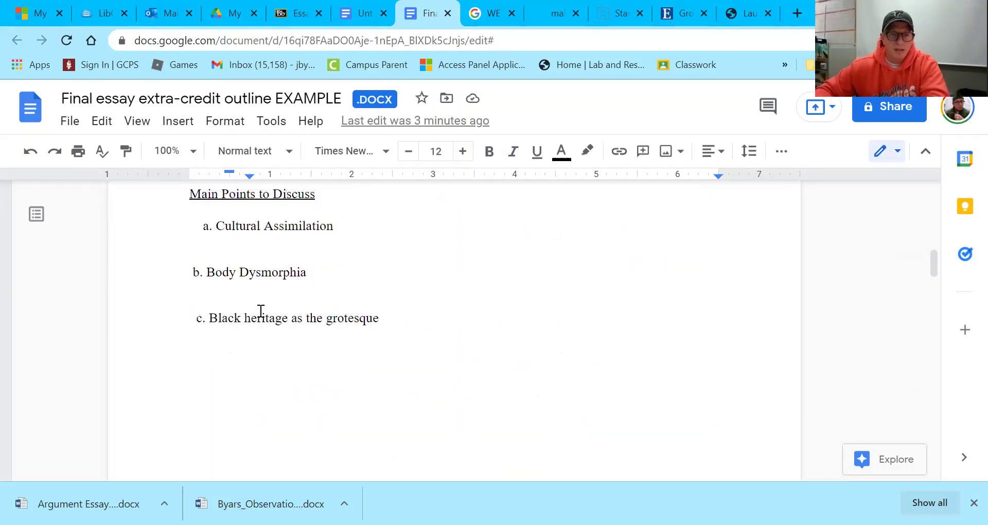
{"action": "left_click_drag", "start_coordinate": [380, 318], "coordinate": [208, 315]}
{"action": "key", "text": "ctrl+c"}
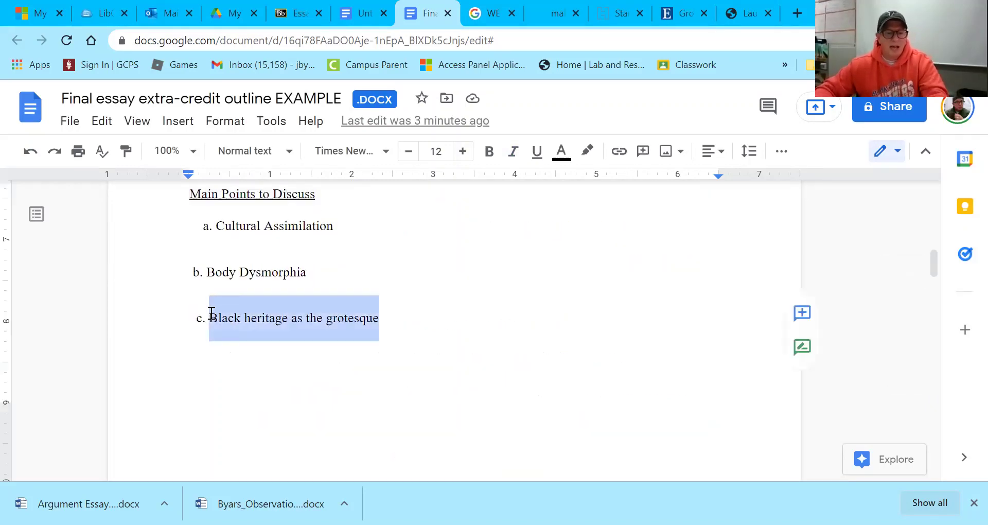
{"action": "scroll", "coordinate": [219, 312], "scroll_direction": "down", "scroll_amount": 10}
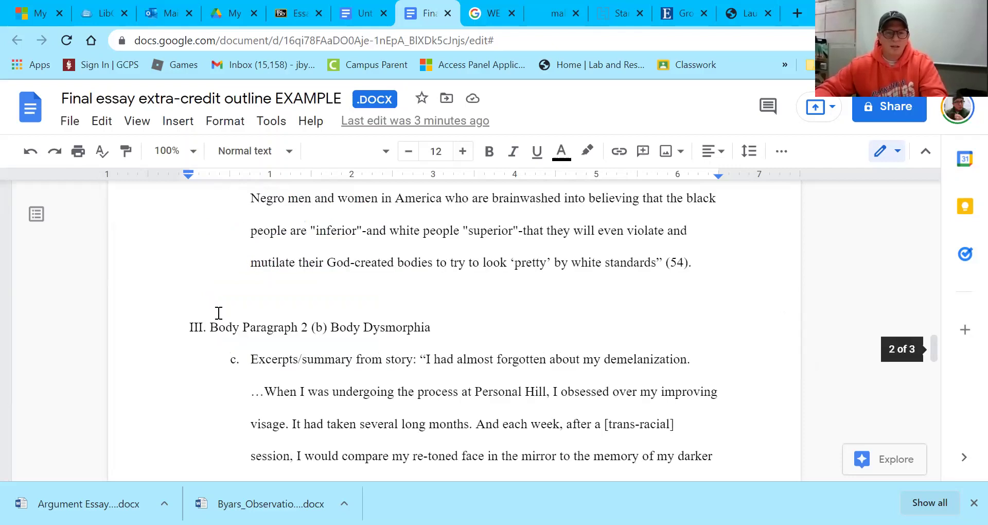
{"action": "scroll", "coordinate": [219, 313], "scroll_direction": "down", "scroll_amount": 8}
{"action": "scroll", "coordinate": [357, 291], "scroll_direction": "down", "scroll_amount": 2}
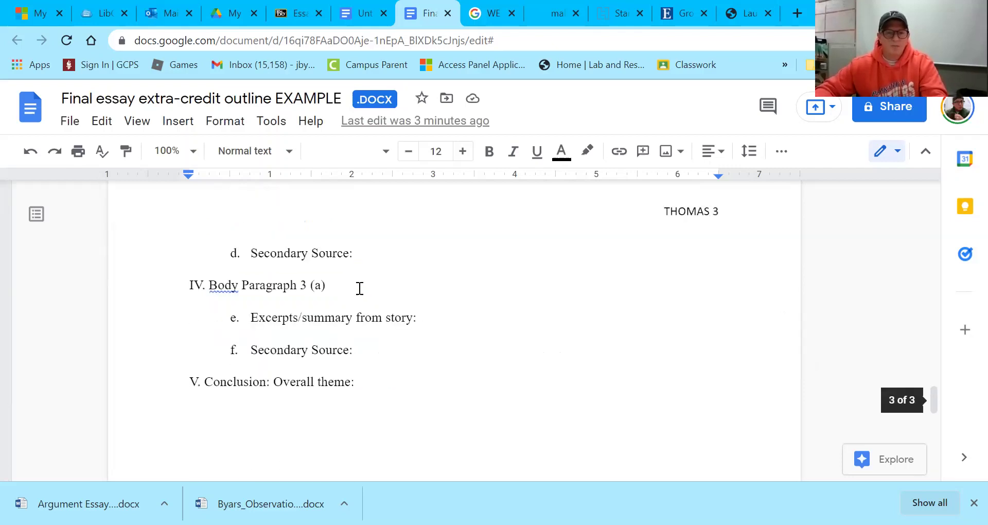
{"action": "left_click", "coordinate": [360, 288]}
{"action": "key", "text": "ctrl+v"}
{"action": "left_click", "coordinate": [418, 285]}
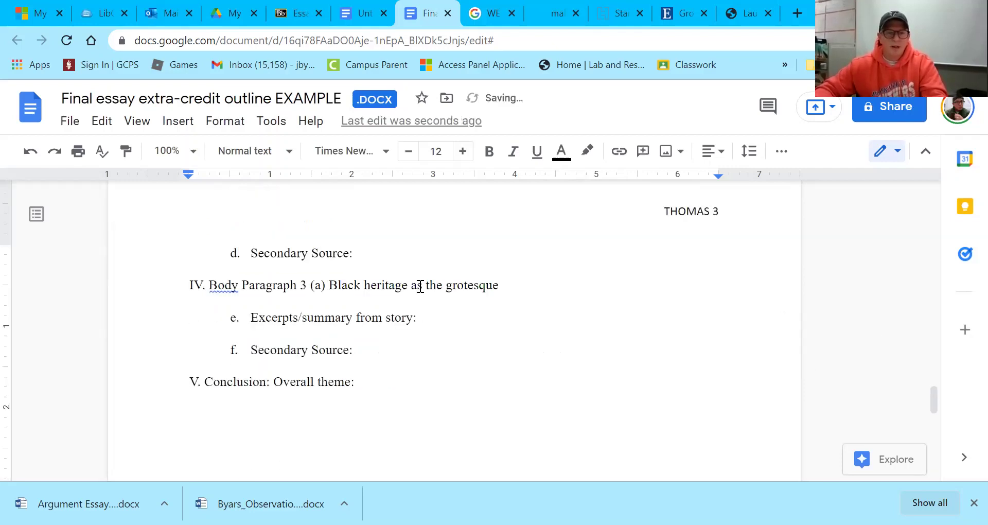
Paste the "The ADZE is an Afro-centric terrorist group in the novel" summary after Body Paragraph 3's "Excerpts/summary from story:" and tighten the gap before it
{"action": "left_click", "coordinate": [402, 317]}
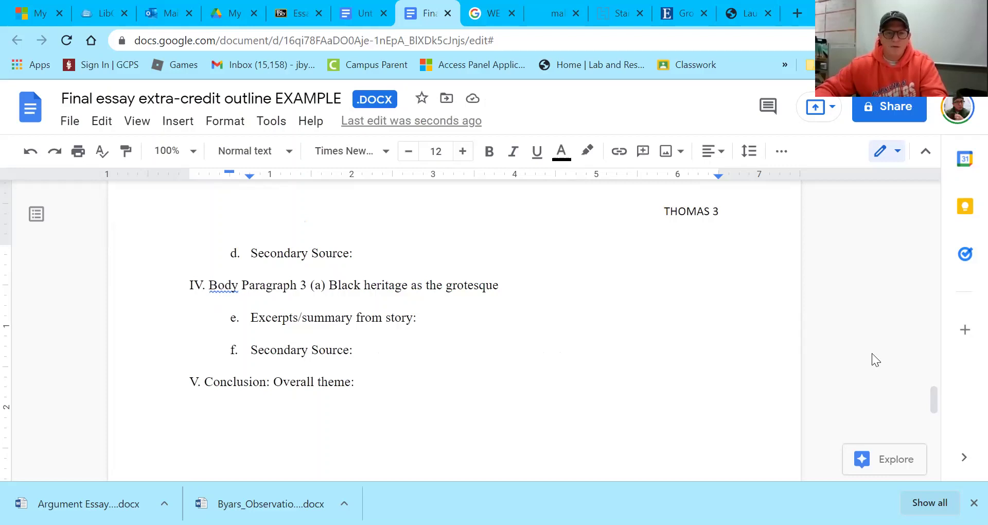
{"action": "left_click", "coordinate": [447, 318]}
{"action": "type", "text": "v"}
{"action": "double_click", "coordinate": [424, 317]}
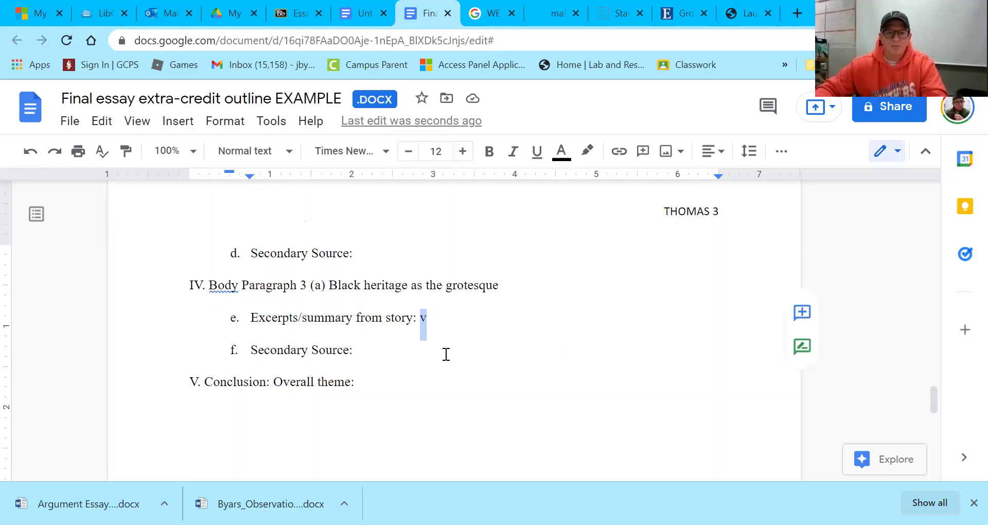
{"action": "type", "text": "a.\tThe ADZE is an Afro-centric terrorist group in the novel. They were African-style masks and their members tend to have naturally long hair, dreads and afros."}
{"action": "key", "text": "ctrl+z"}
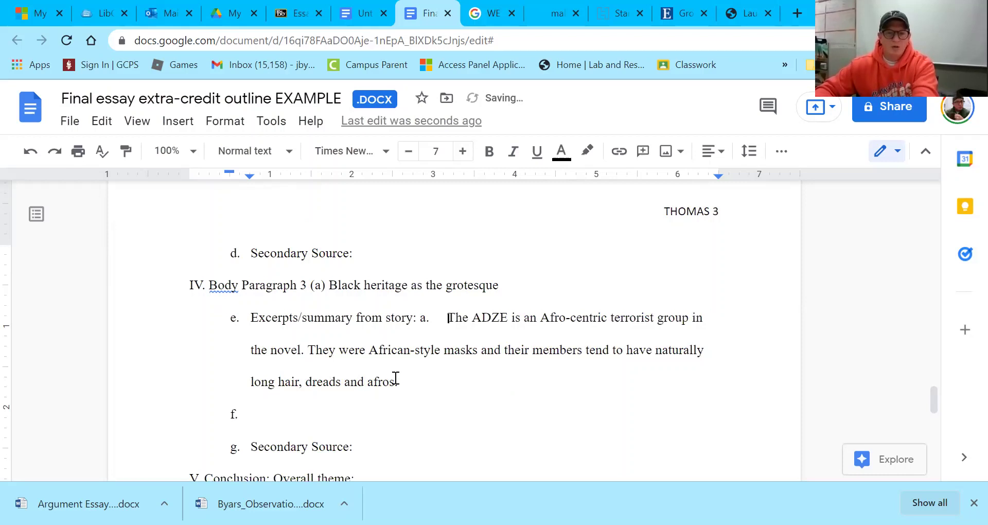
{"action": "key", "text": "BackSpace"}
{"action": "key", "text": "BackSpace"}
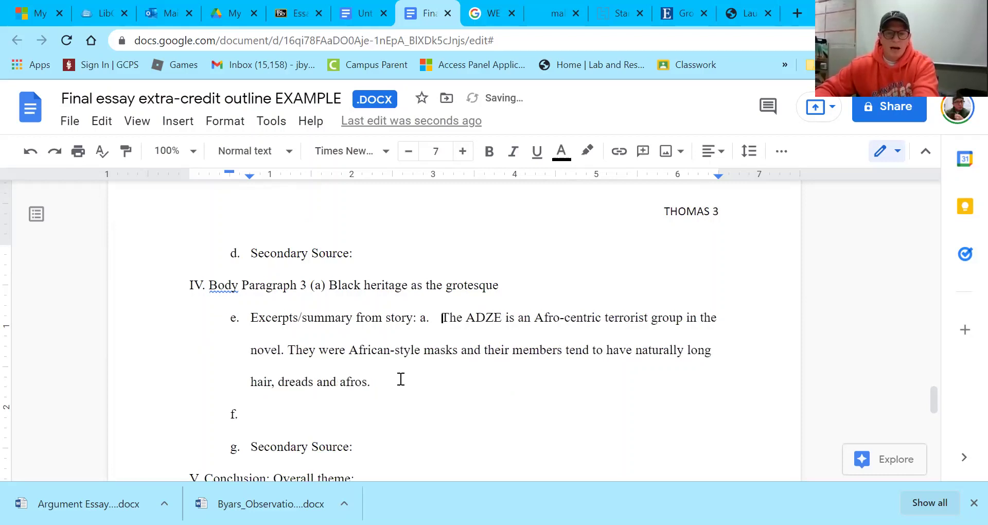
{"action": "key", "text": "BackSpace"}
{"action": "left_click", "coordinate": [401, 379]}
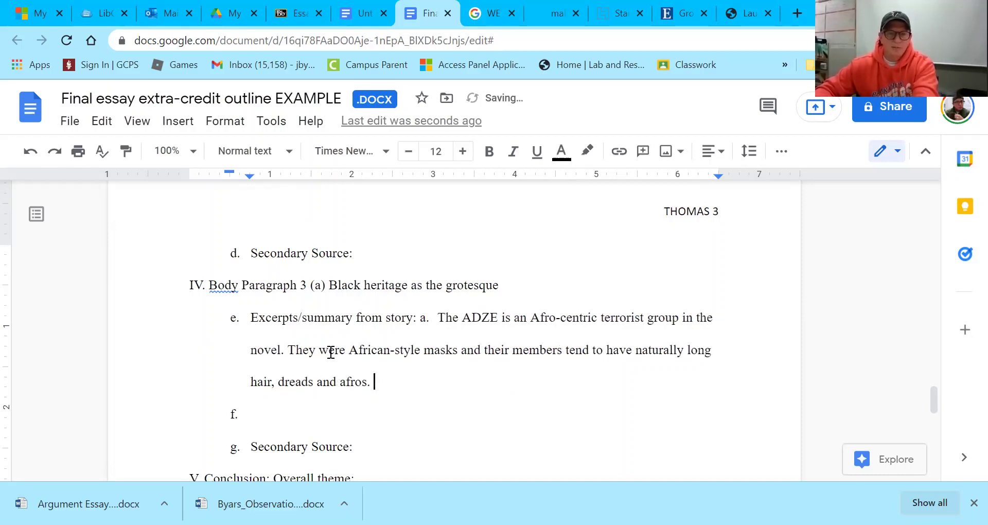
Correct "were" to "wear" in the ADZE summary's sentence about African-style masks
{"action": "left_click_drag", "start_coordinate": [339, 352], "coordinate": [331, 351]}
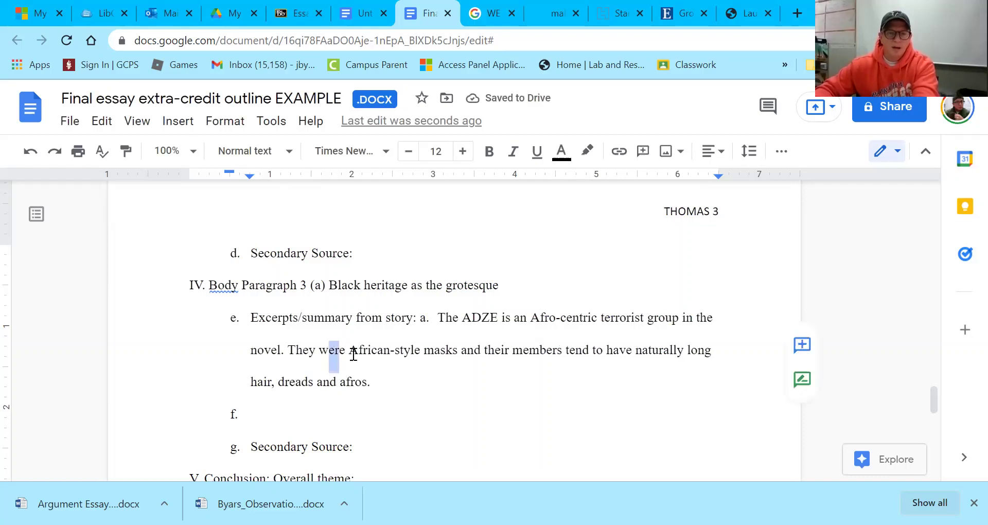
{"action": "left_click", "coordinate": [372, 352]}
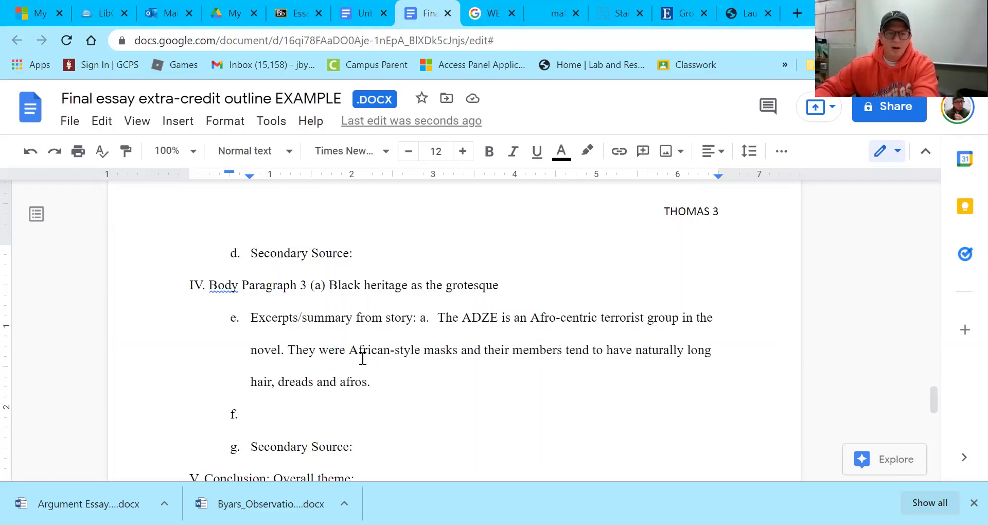
{"action": "left_click", "coordinate": [341, 351]}
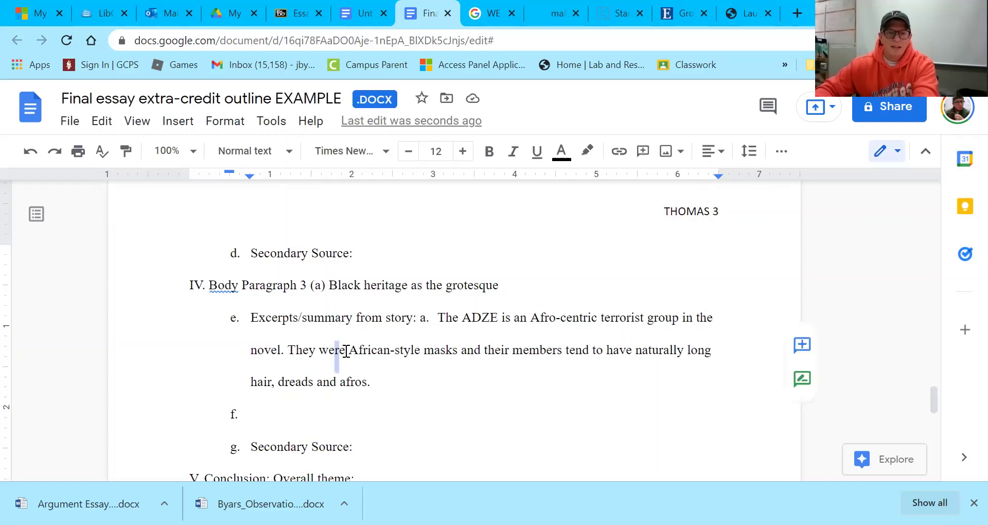
{"action": "key", "text": "BackSpace"}
{"action": "key", "text": "BackSpace"}
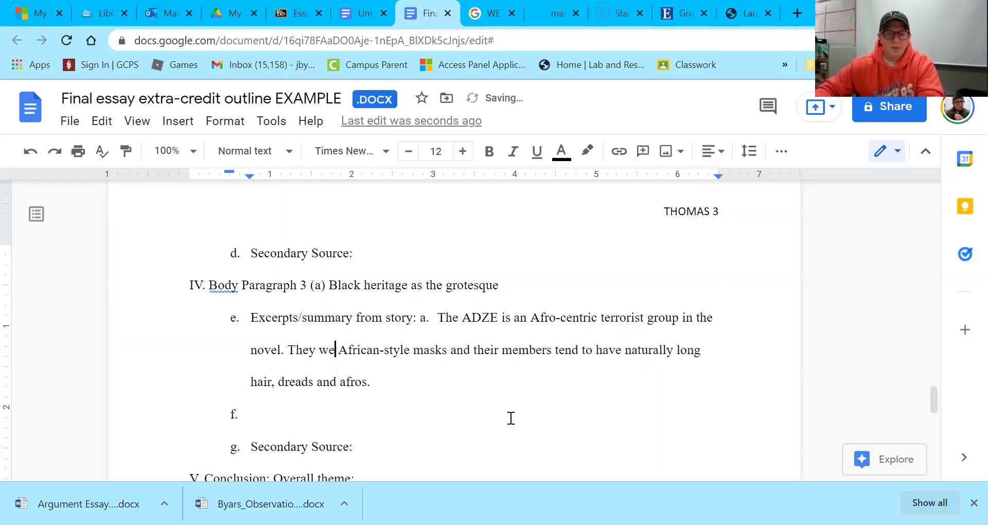
{"action": "type", "text": "ar"}
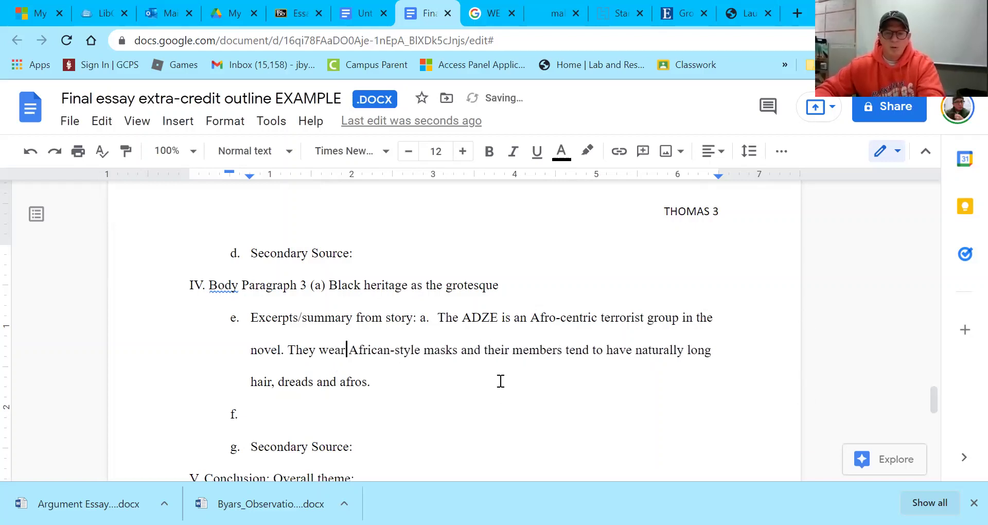
Remove the empty list item between the ADZE summary and Body Paragraph 3's "Secondary Source:" item
{"action": "left_click", "coordinate": [314, 410]}
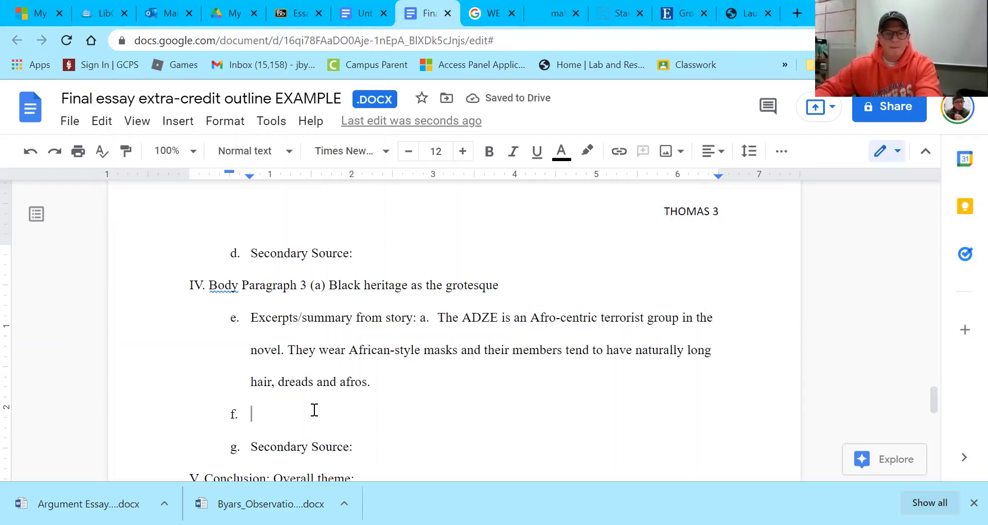
{"action": "key", "text": "BackSpace"}
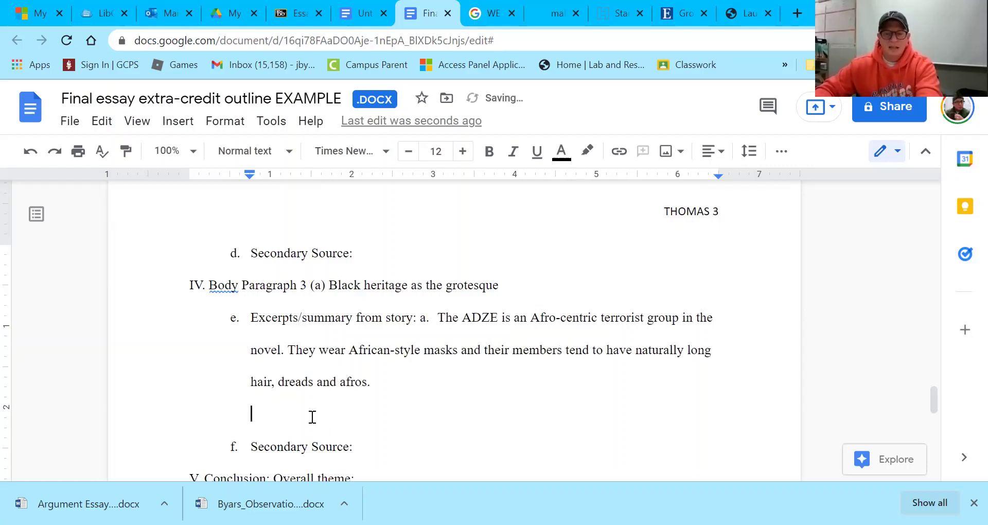
{"action": "left_click", "coordinate": [401, 385]}
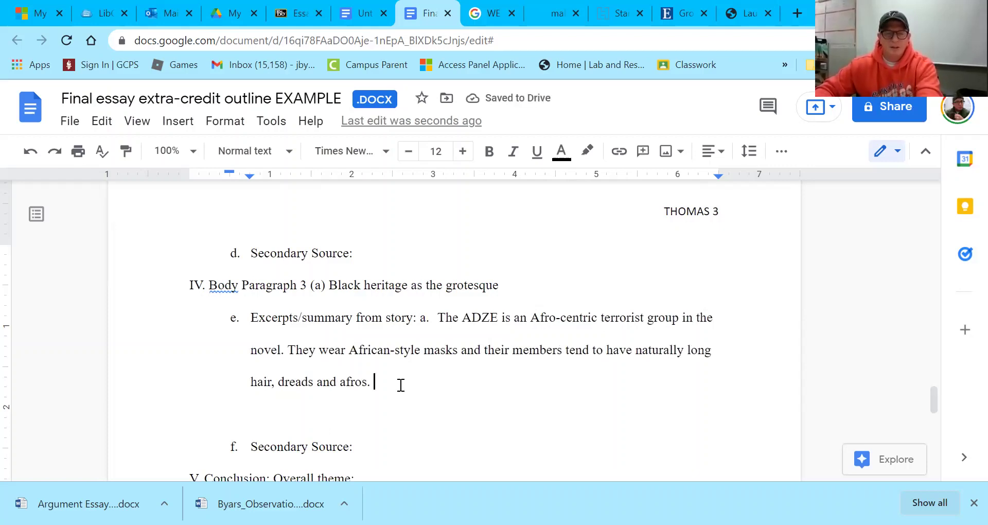
{"action": "key", "text": "Delete"}
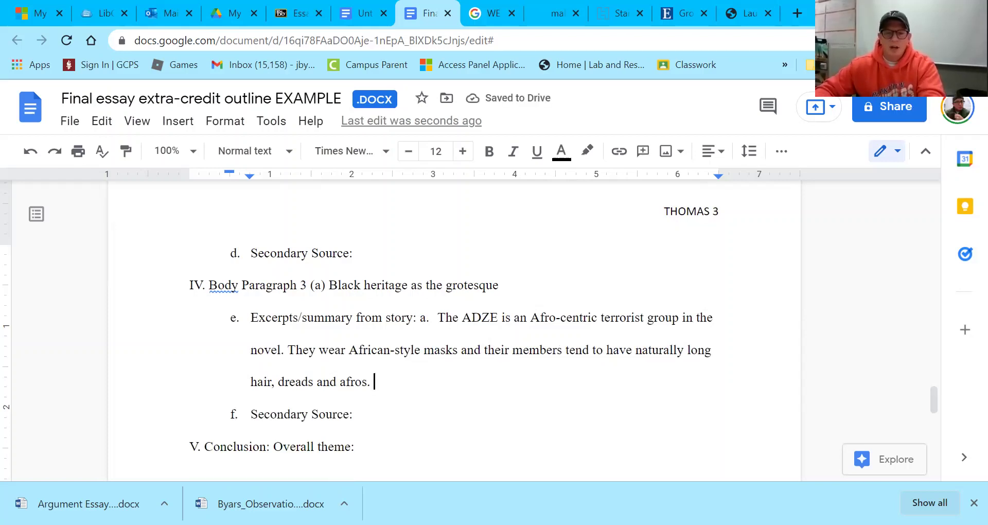
{"action": "left_click_drag", "start_coordinate": [446, 284], "coordinate": [475, 286]}
{"action": "left_click", "coordinate": [475, 286]}
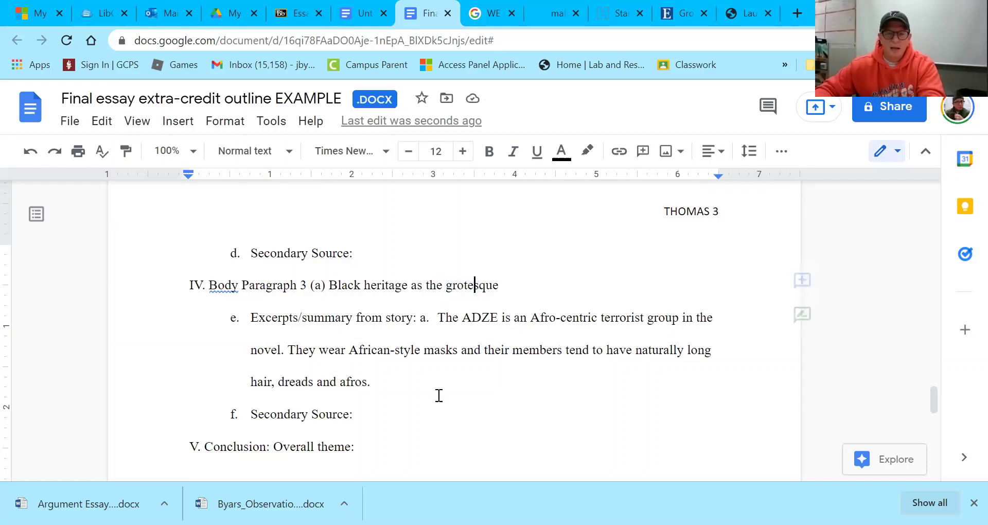
{"action": "left_click", "coordinate": [368, 382]}
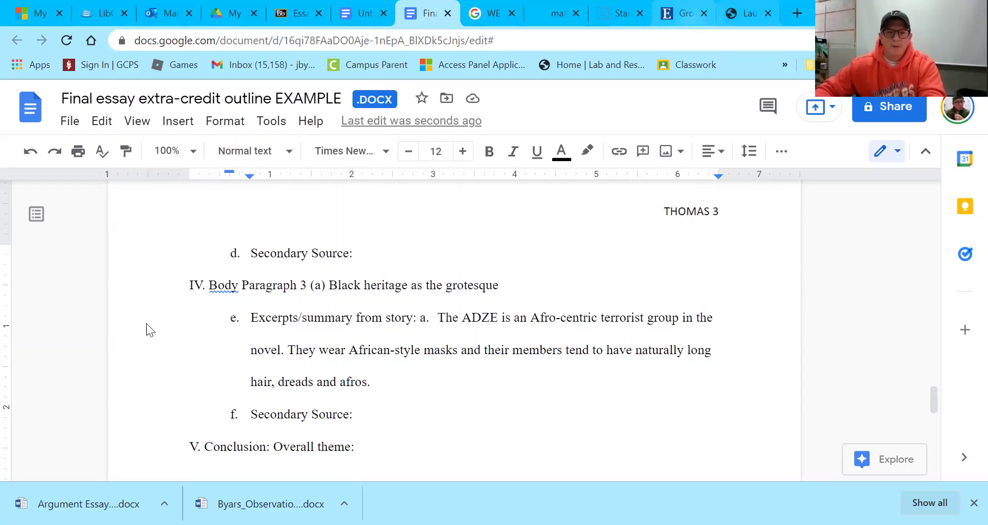
Go to the GALILEO article record and return to its search results for "the grotesque and racism" to examine the first article
{"action": "left_click", "coordinate": [682, 14]}
{"action": "left_click", "coordinate": [613, 14]}
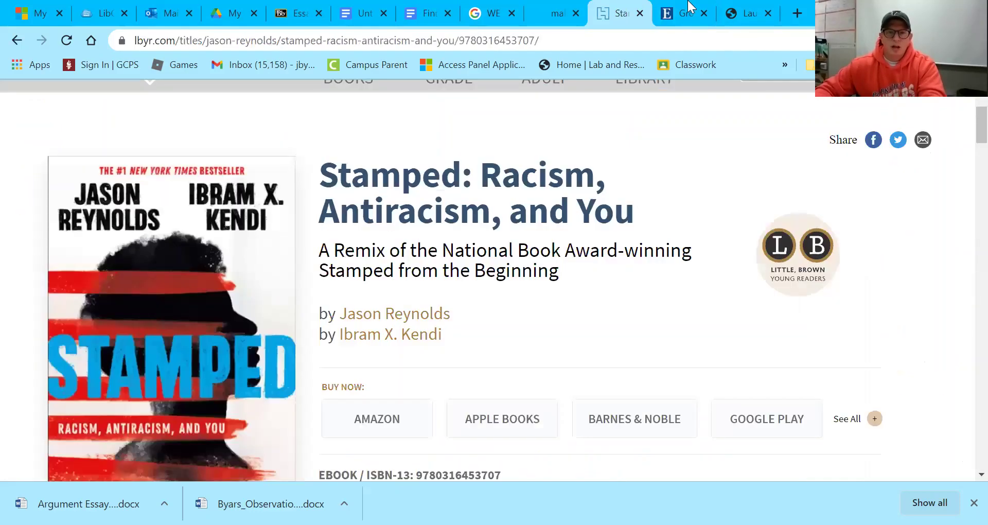
{"action": "key", "text": "ctrl+Tab"}
{"action": "scroll", "coordinate": [197, 240], "scroll_direction": "up", "scroll_amount": 4}
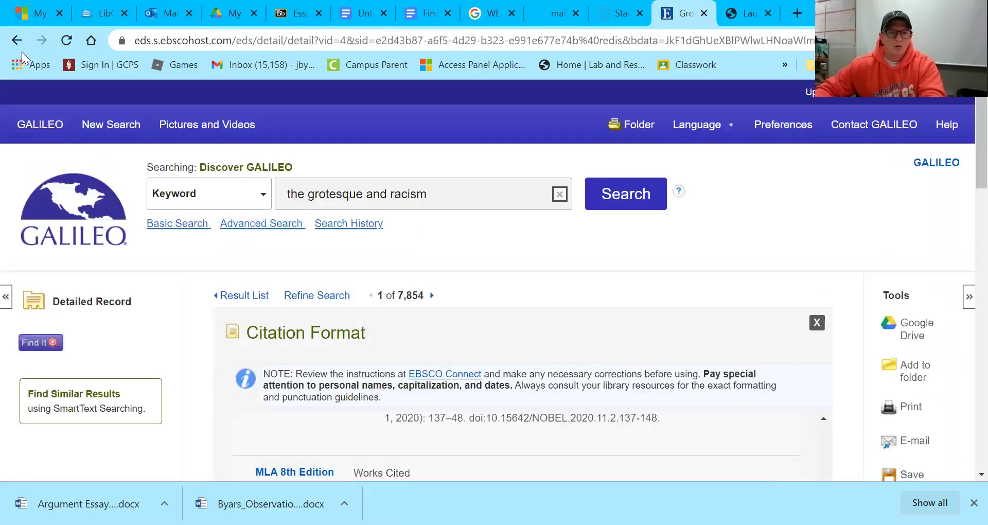
{"action": "key", "text": "alt+Left"}
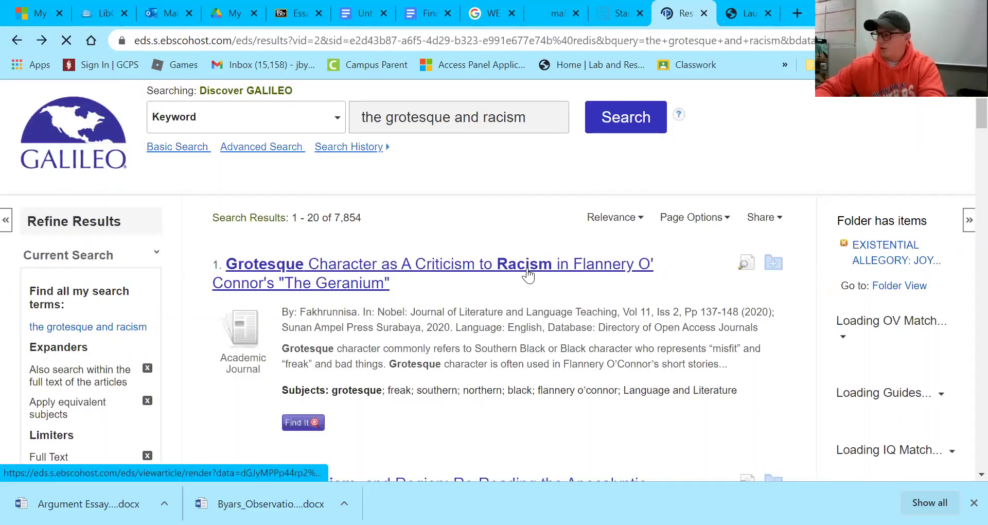
Look through the open source pages, including the Malcolm X PDF, the untitled discussion notes and the We Cast a Shadow image search
{"action": "left_click", "coordinate": [736, 13]}
{"action": "left_click", "coordinate": [547, 15]}
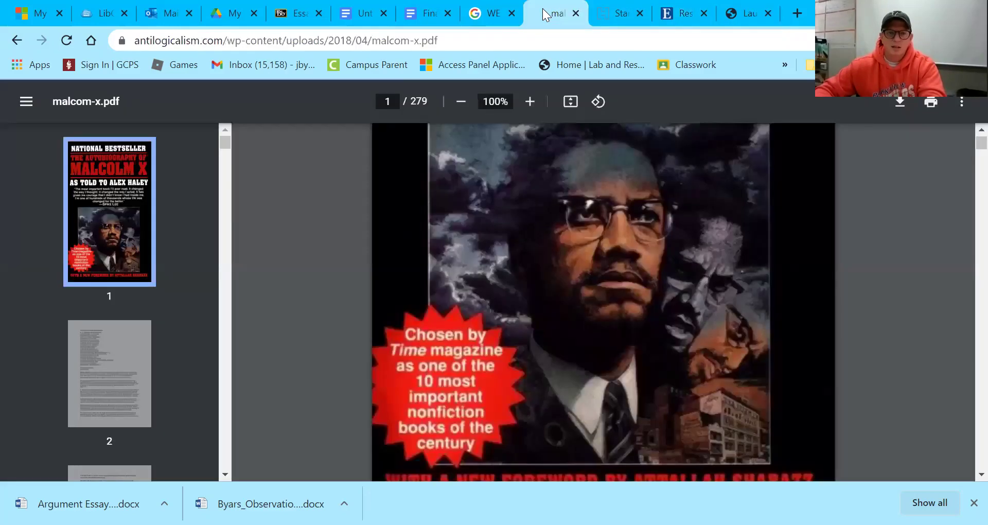
{"action": "key", "text": "ctrl+shift+Tab"}
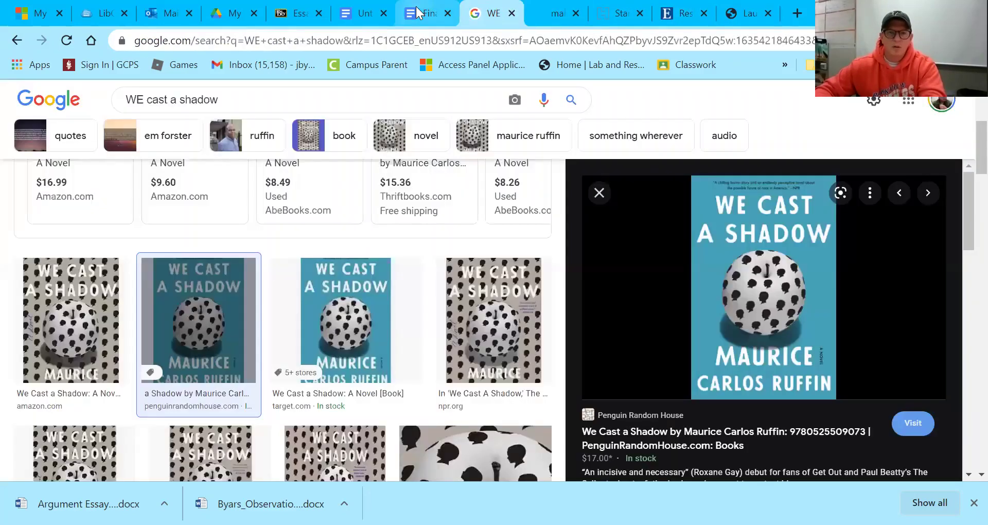
{"action": "left_click", "coordinate": [425, 14]}
{"action": "key", "text": "ctrl+shift+Tab"}
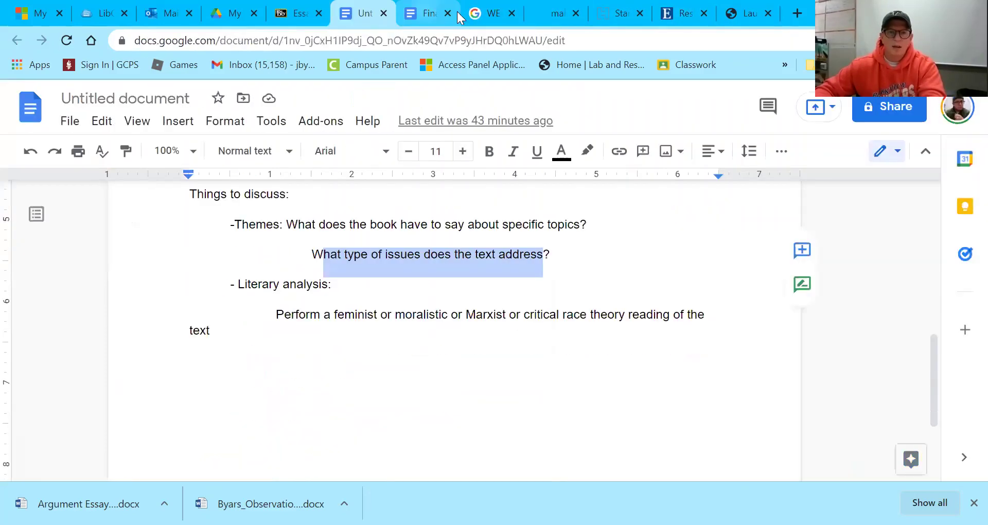
{"action": "key", "text": "ctrl+Tab"}
{"action": "key", "text": "ctrl+Tab"}
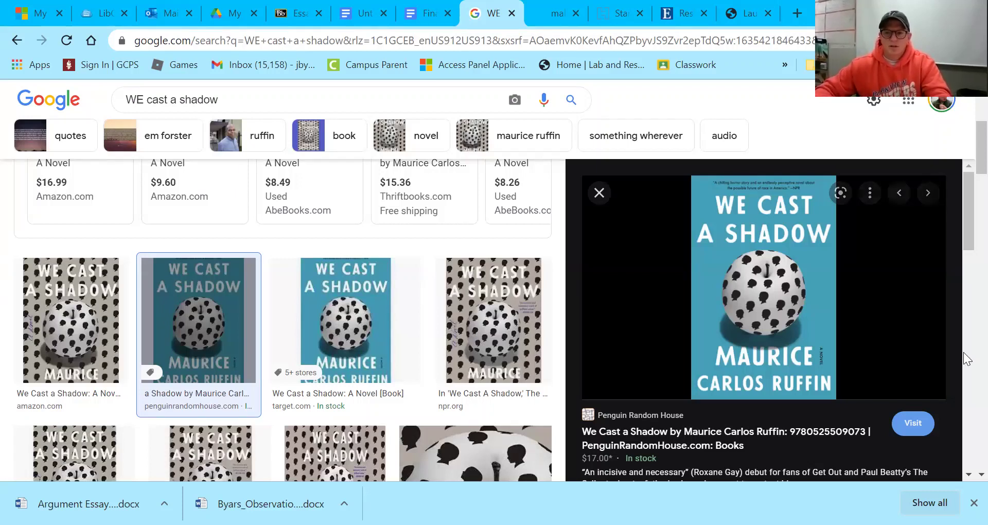
{"action": "scroll", "coordinate": [963, 352], "scroll_direction": "down", "scroll_amount": 5}
{"action": "key", "text": "ctrl+l"}
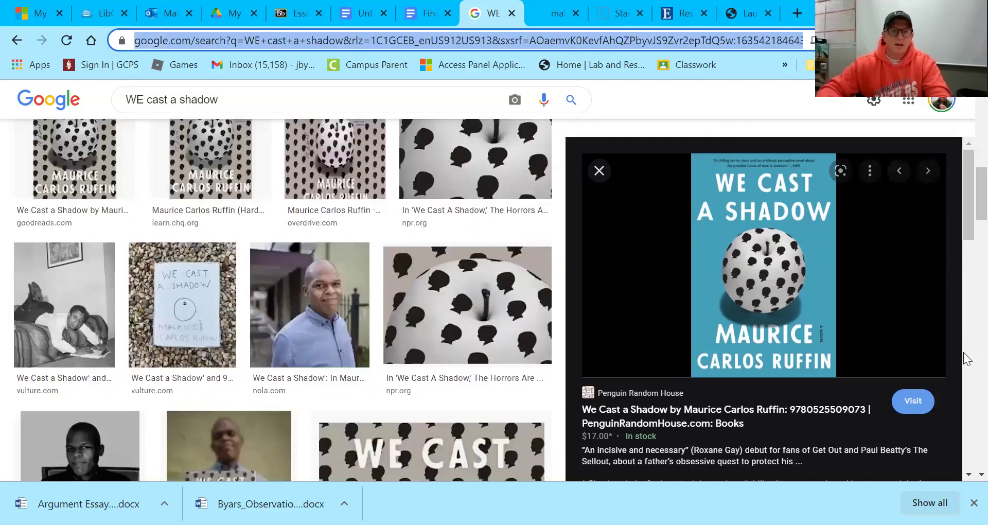
{"action": "type", "text": "www.npr.org/2019/01/30/689747338/in-we-cast-a-shadow-the-horrors-are-close-to-home."}
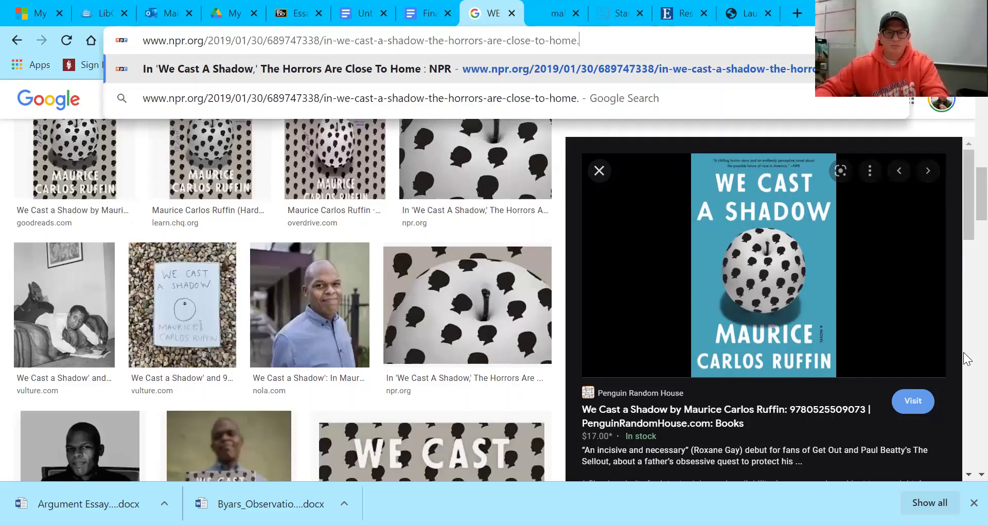
{"action": "key", "text": "alt+Return"}
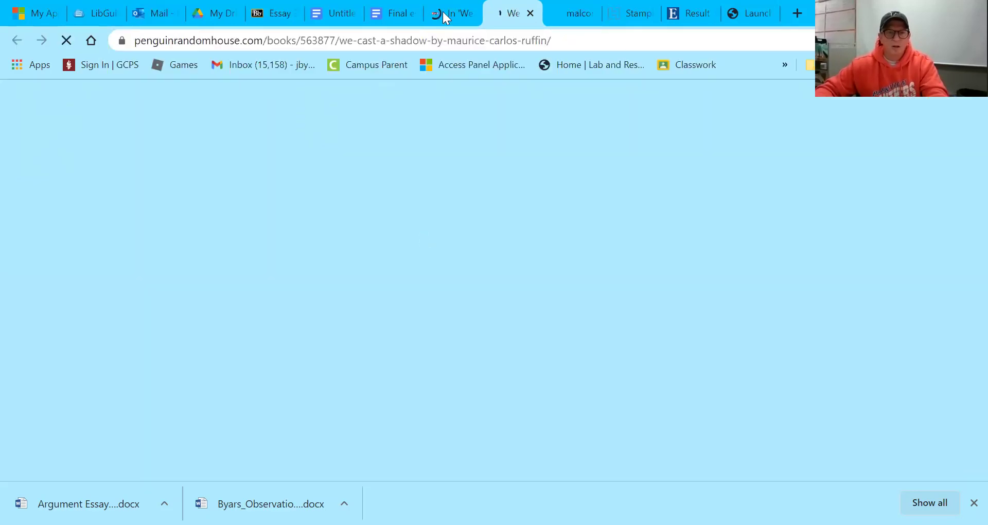
{"action": "left_click", "coordinate": [443, 16]}
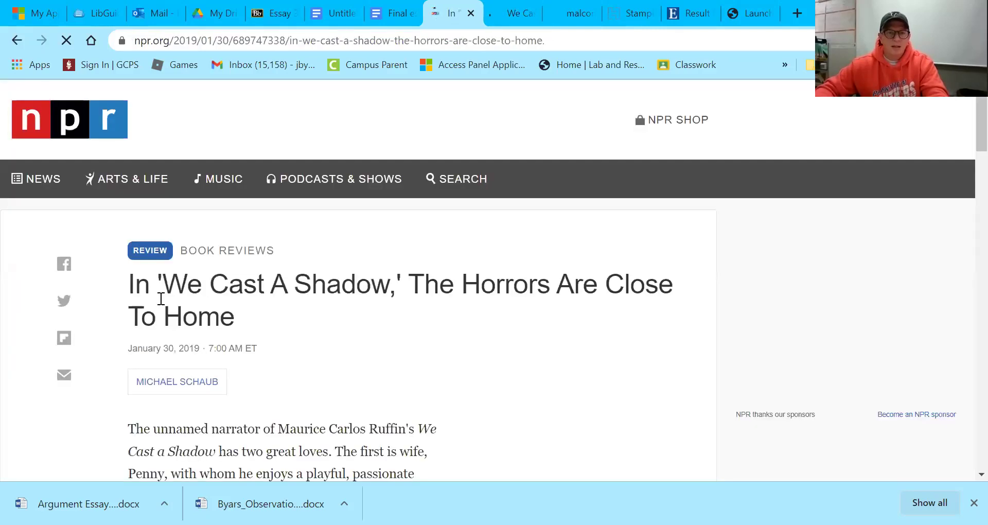
Skim the NPR review of We Cast a Shadow from its headline to the closing paragraphs and back
{"action": "scroll", "coordinate": [597, 211], "scroll_direction": "down", "scroll_amount": 1}
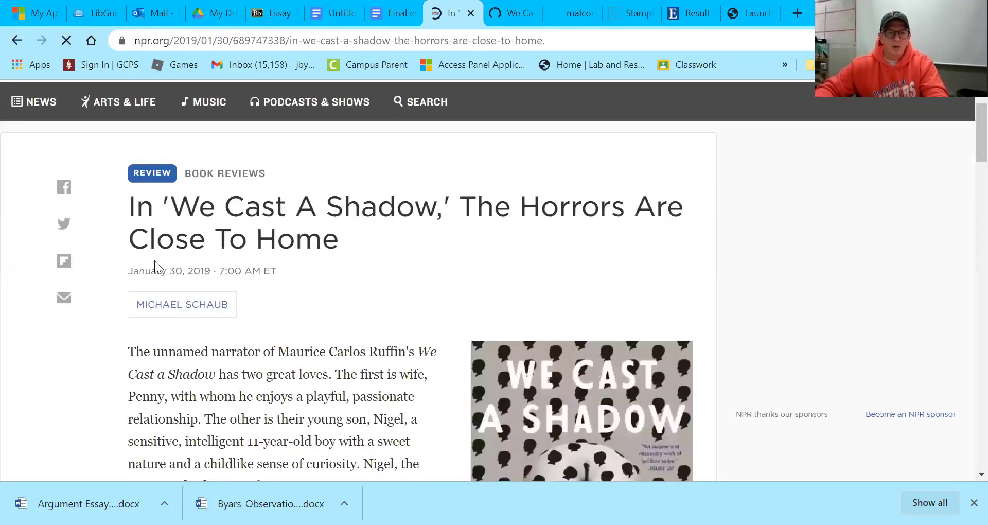
{"action": "scroll", "coordinate": [329, 262], "scroll_direction": "down", "scroll_amount": 5}
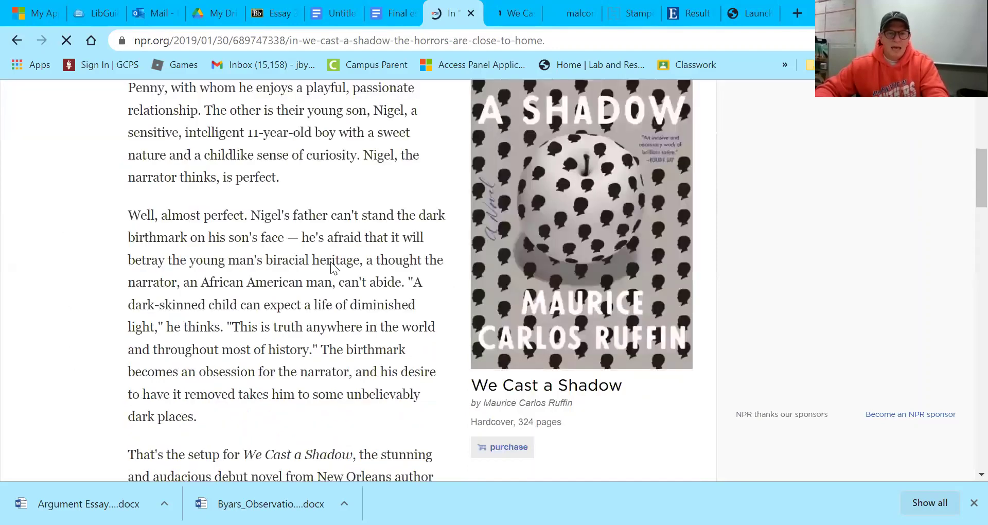
{"action": "scroll", "coordinate": [331, 261], "scroll_direction": "down", "scroll_amount": 10}
{"action": "scroll", "coordinate": [332, 263], "scroll_direction": "down", "scroll_amount": 12}
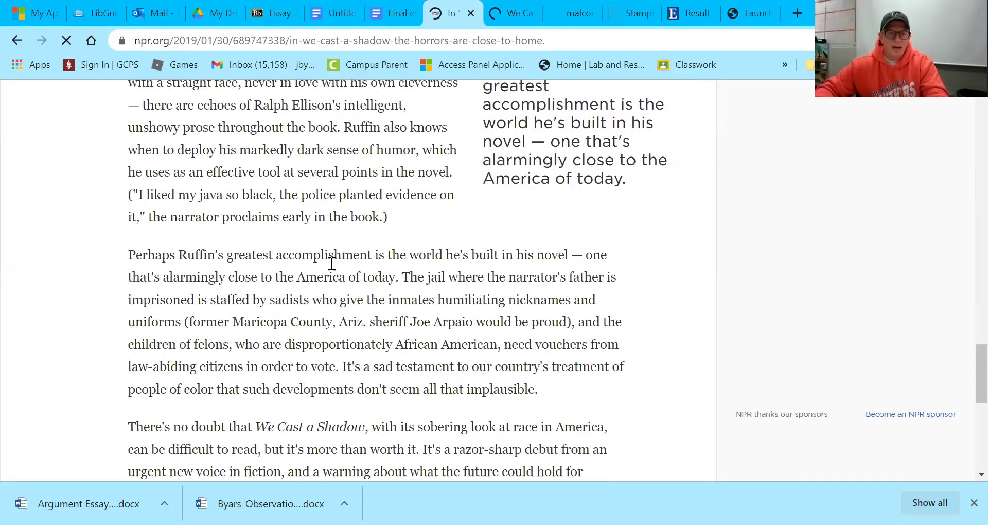
{"action": "scroll", "coordinate": [331, 264], "scroll_direction": "down", "scroll_amount": 3}
{"action": "scroll", "coordinate": [327, 284], "scroll_direction": "up", "scroll_amount": 6}
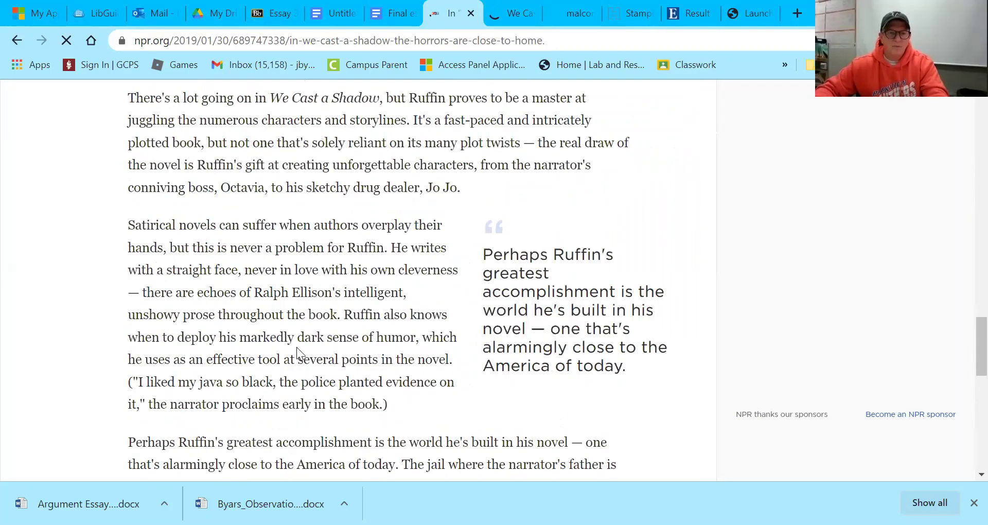
{"action": "scroll", "coordinate": [308, 347], "scroll_direction": "up", "scroll_amount": 3}
{"action": "scroll", "coordinate": [320, 347], "scroll_direction": "up", "scroll_amount": 8}
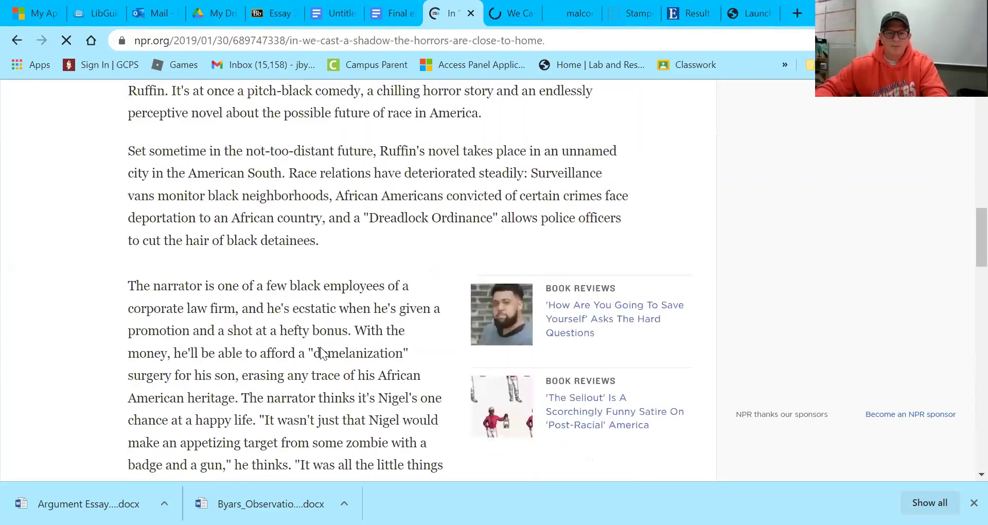
{"action": "scroll", "coordinate": [319, 353], "scroll_direction": "up", "scroll_amount": 10}
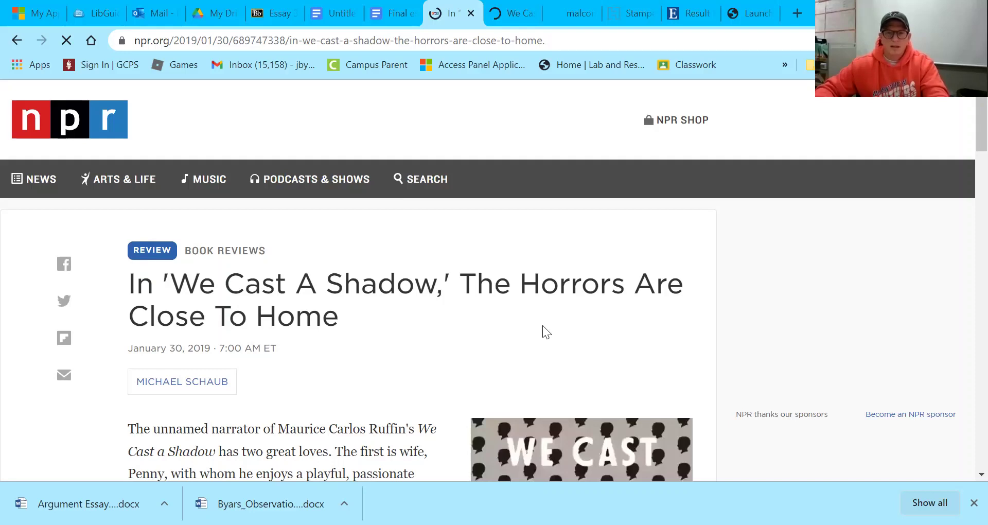
In outline item f, add the quote "It's a sad testament to our country's treatment of people of color that such developments don't seem all that implausible."
{"action": "key", "text": "ctrl+shift+Tab"}
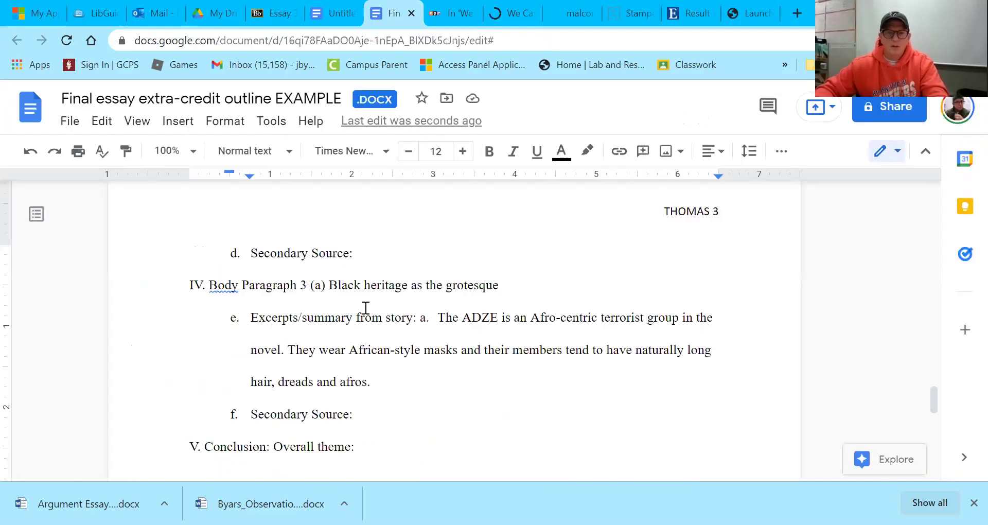
{"action": "left_click", "coordinate": [367, 415]}
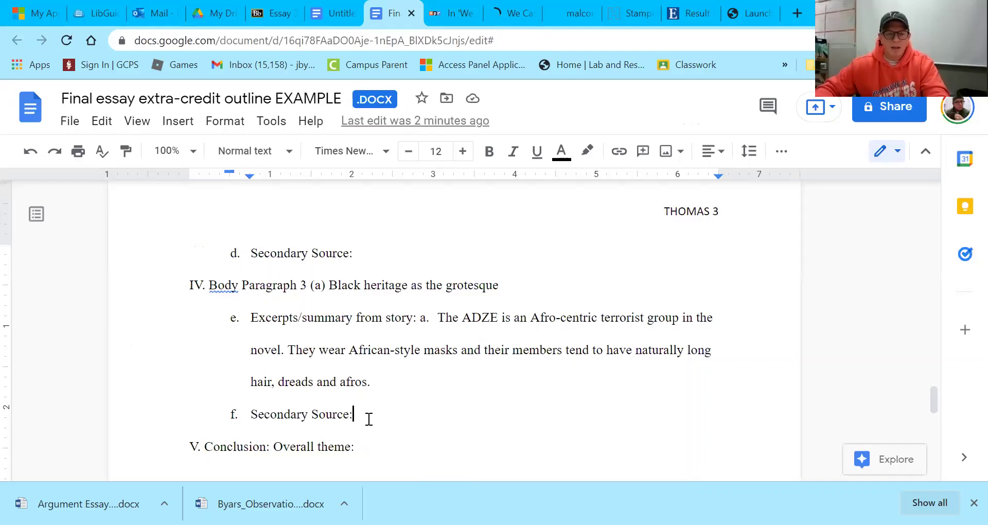
{"action": "type", "text": "\""}
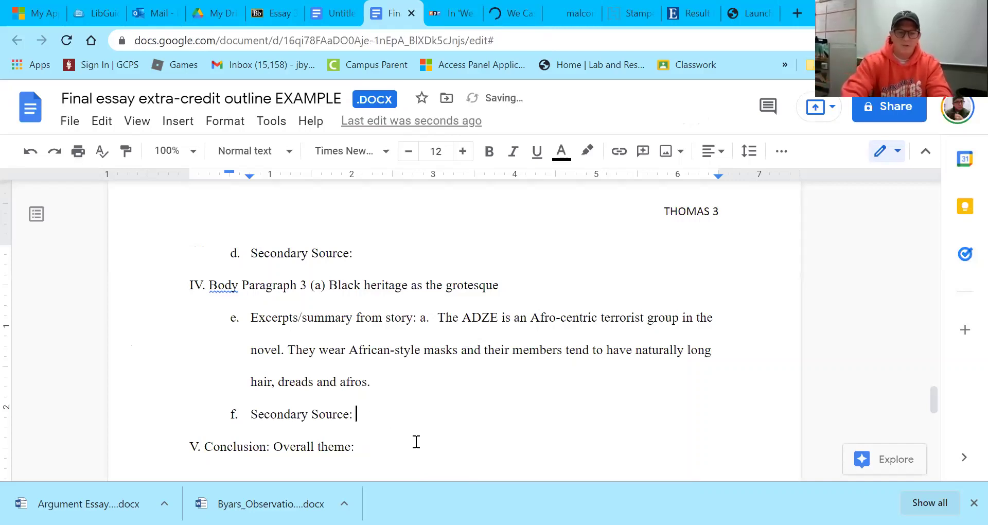
{"action": "type", "text": "\"It's a sad testament to our country's treatment of people of color that such developments don't seem all that implausible.\""}
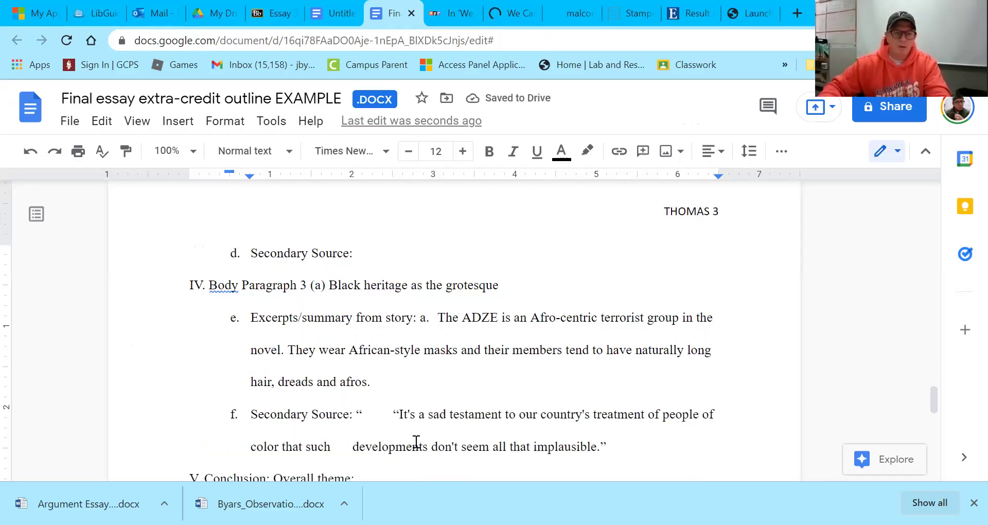
Close the gap after "such" in the item f quote and replace the word "developments" with an opening square bracket
{"action": "left_click", "coordinate": [353, 447]}
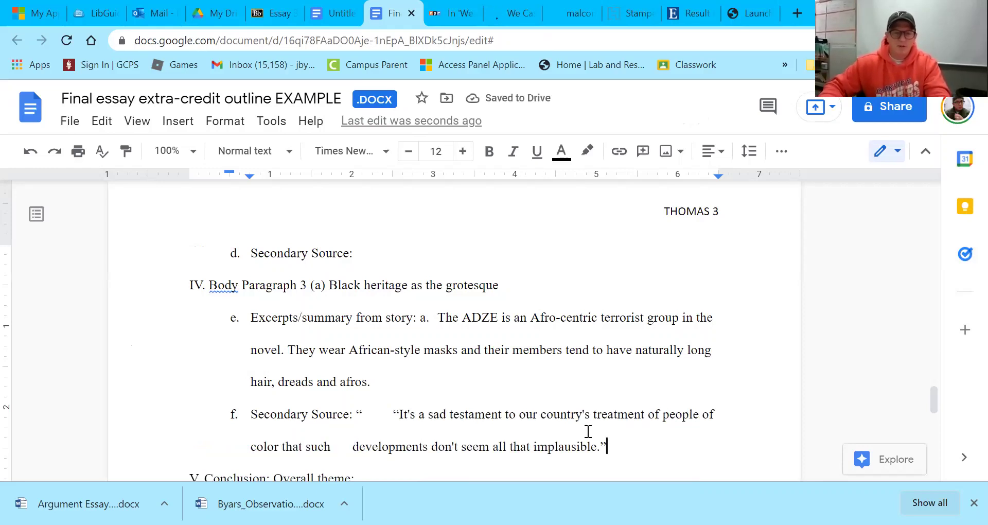
{"action": "key", "text": "BackSpace"}
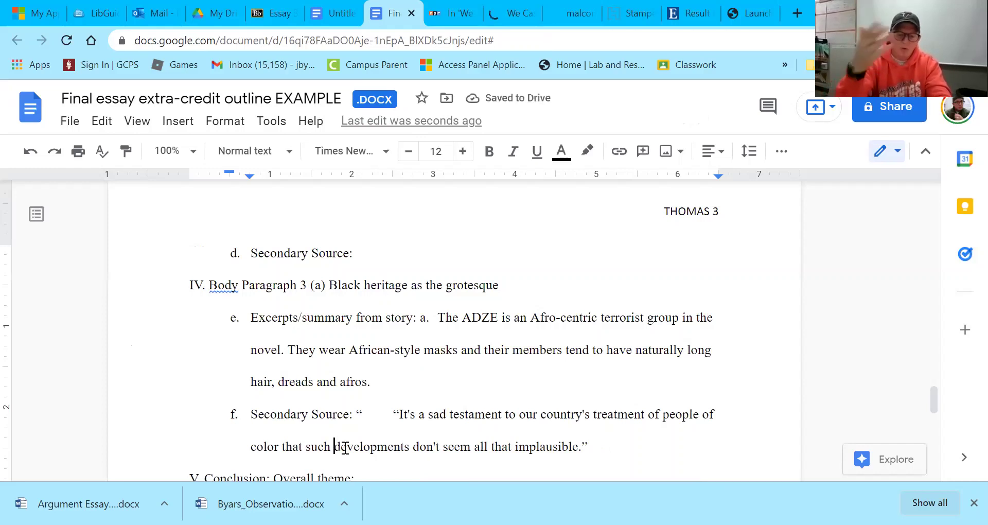
{"action": "type", "text": "["}
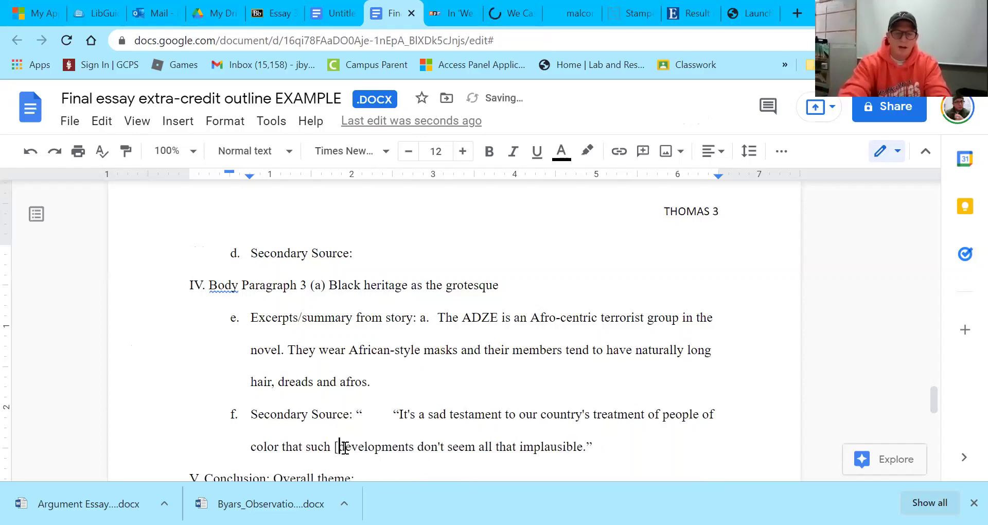
{"action": "key", "text": "Delete"}
{"action": "key", "text": "Delete"}
{"action": "key", "text": "Delete"}
{"action": "key", "text": "Delete"}
{"action": "key", "text": "Delete"}
{"action": "key", "text": "Delete"}
{"action": "key", "text": "Delete"}
{"action": "key", "text": "Delete"}
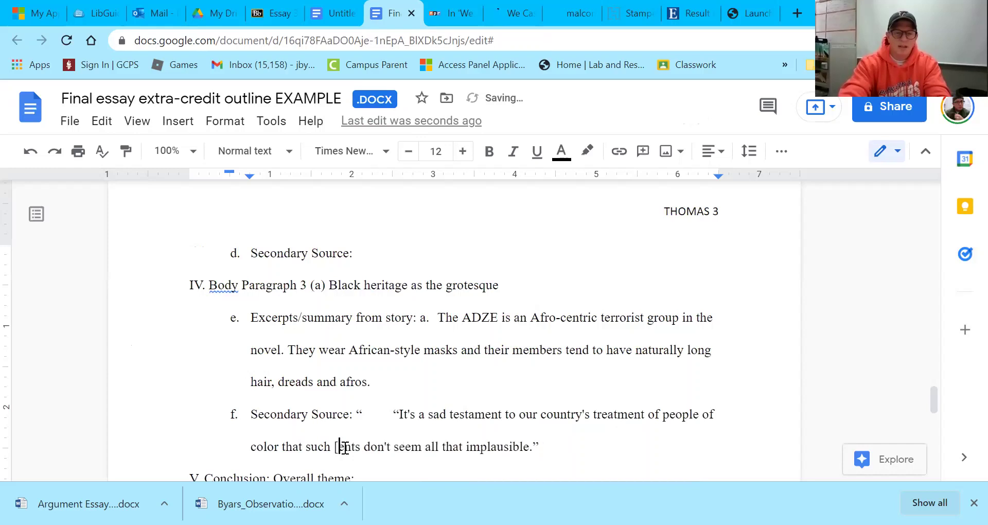
{"action": "key", "text": "Delete"}
{"action": "key", "text": "Delete"}
{"action": "key", "text": "Delete"}
{"action": "key", "text": "Delete"}
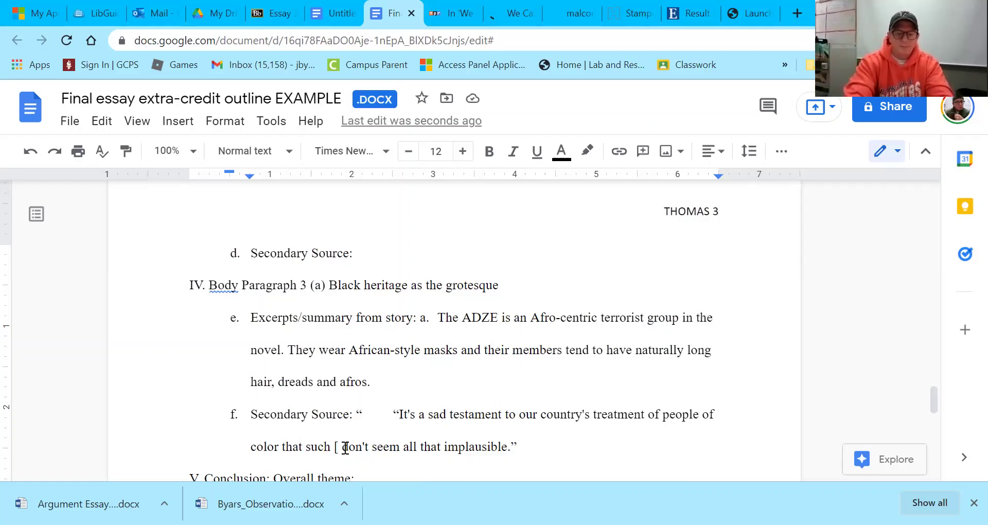
Insert blank space and a closing square bracket before "don't seem", and place the cursor just after the opening bracket
{"action": "left_click", "coordinate": [345, 446]}
{"action": "type", "text": "I       "}
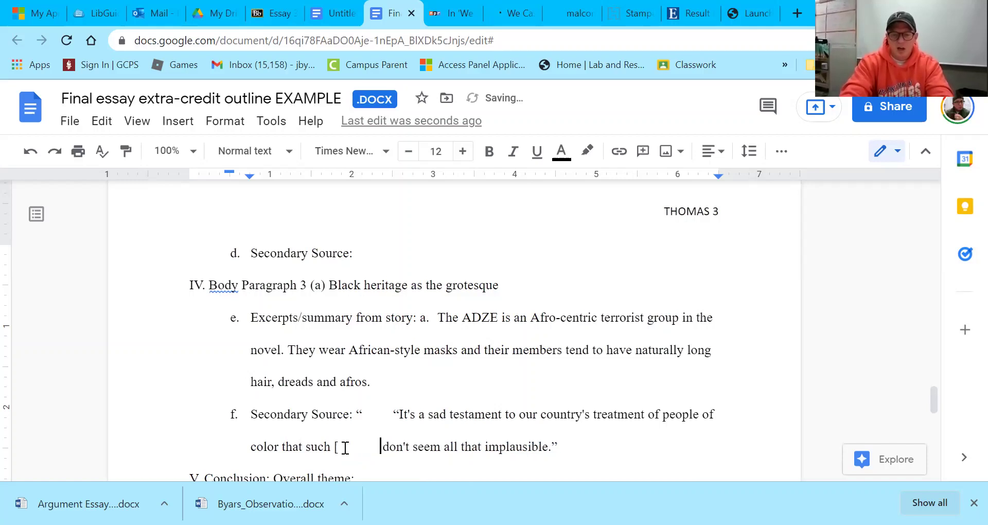
{"action": "type", "text": "            ]"}
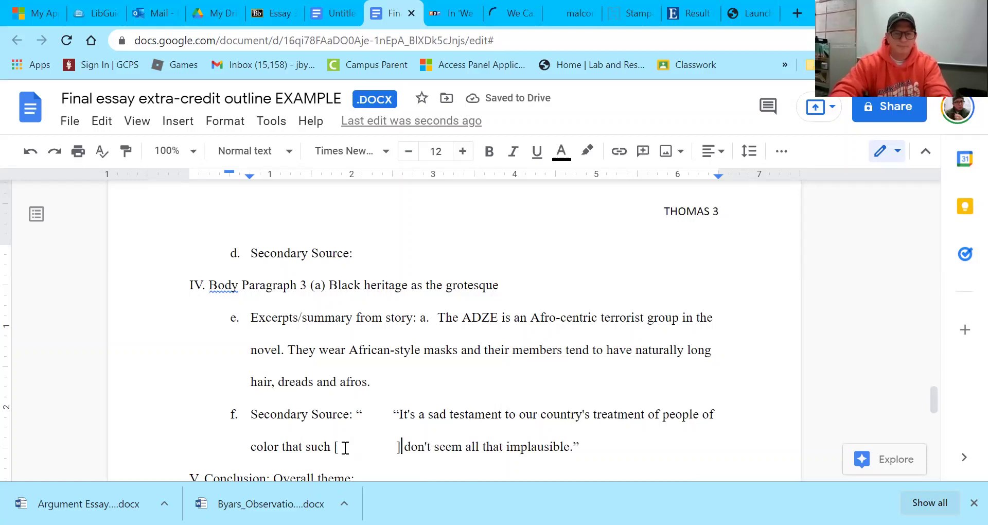
{"action": "key", "text": "Left"}
{"action": "key", "text": "Left"}
{"action": "key", "text": "Left"}
{"action": "key", "text": "Left"}
{"action": "key", "text": "Left"}
{"action": "key", "text": "Left"}
{"action": "key", "text": "Left"}
{"action": "key", "text": "Left"}
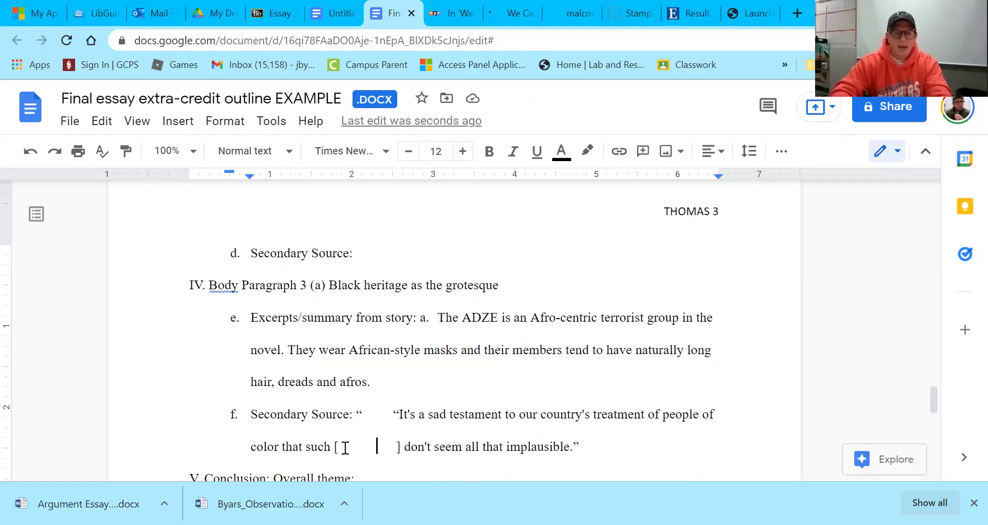
{"action": "key", "text": "Left"}
{"action": "key", "text": "Left"}
{"action": "key", "text": "Left"}
{"action": "key", "text": "Left"}
{"action": "key", "text": "Left"}
{"action": "key", "text": "Left"}
{"action": "key", "text": "Left"}
{"action": "key", "text": "Left"}
{"action": "key", "text": "Left"}
{"action": "key", "text": "Left"}
{"action": "key", "text": "Left"}
{"action": "key", "text": "Left"}
{"action": "key", "text": "Left"}
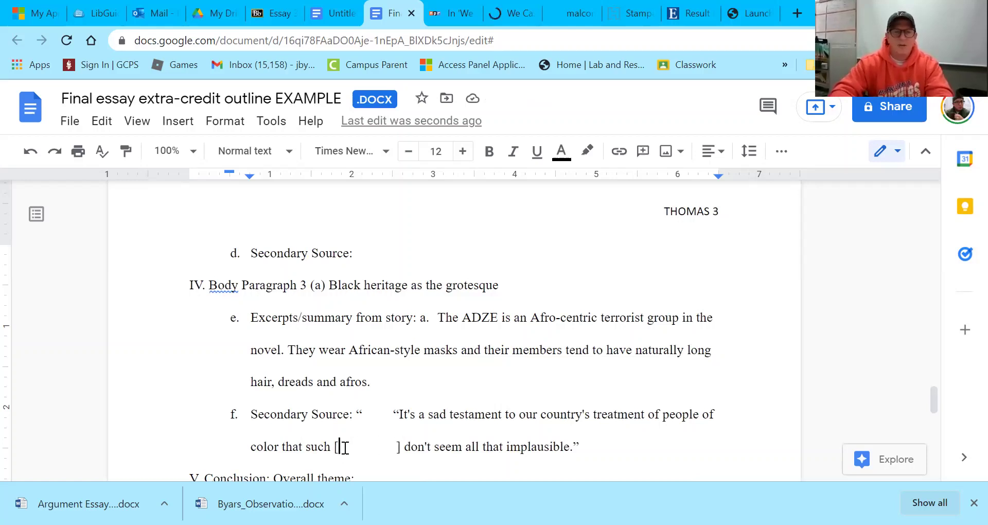
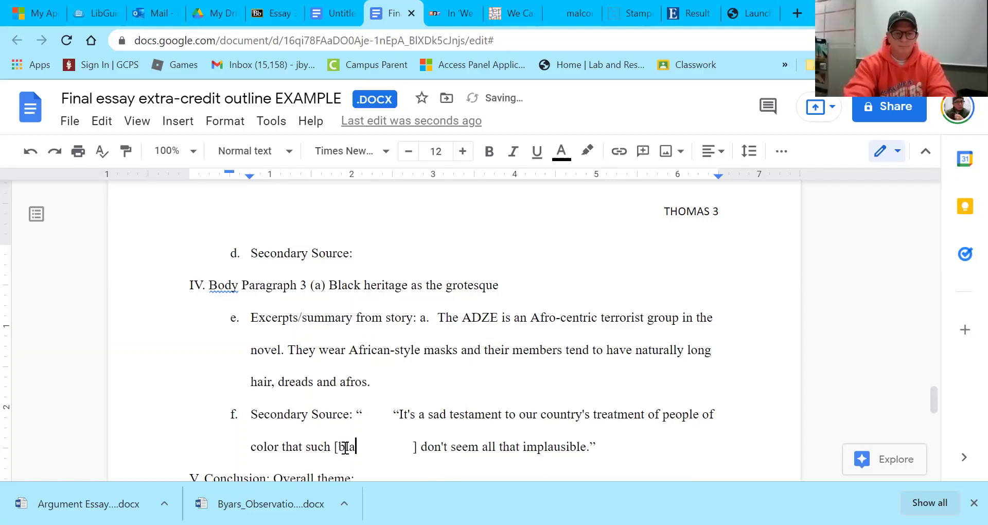
Fill the square brackets in the quote with "villinization of black protest groups"
{"action": "type", "text": "v"}
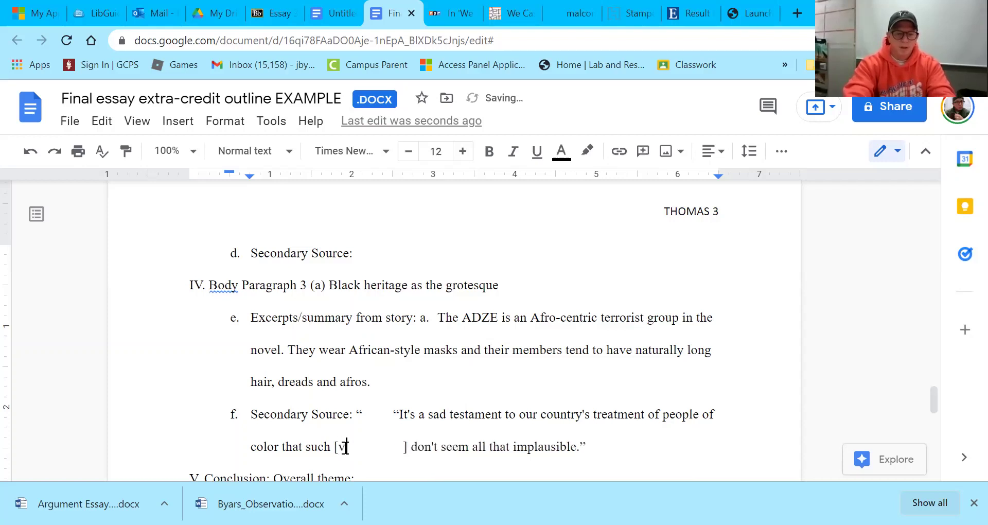
{"action": "type", "text": "i"}
{"action": "type", "text": "llinization "}
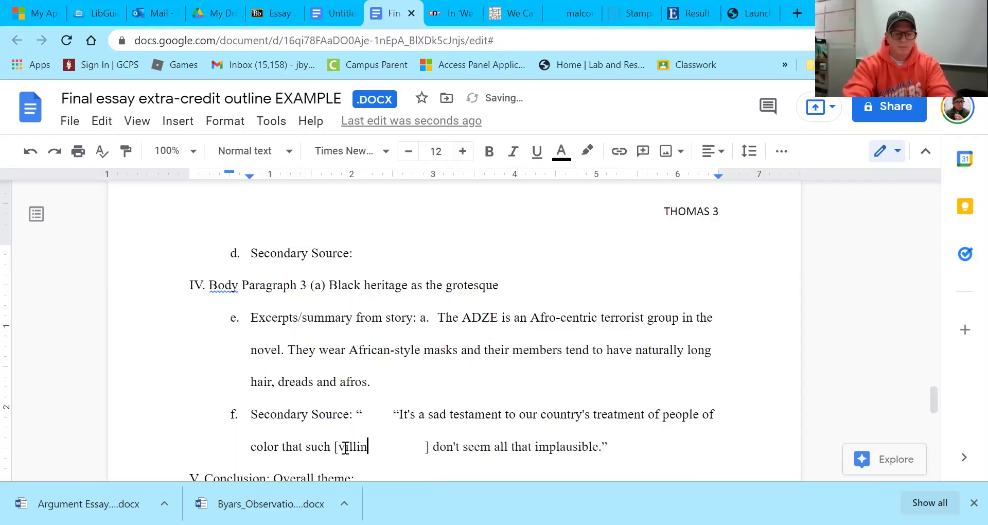
{"action": "type", "text": "of black"}
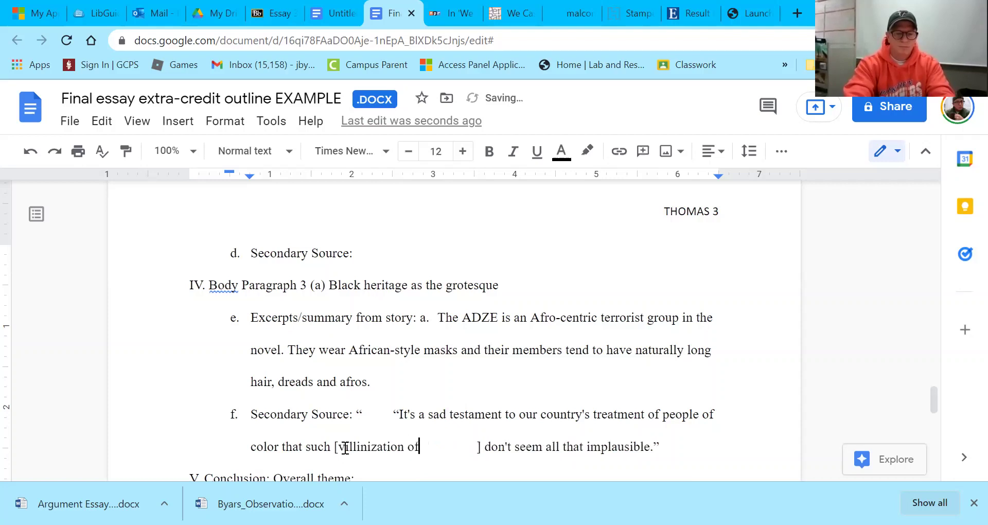
{"action": "type", "text": " prot"}
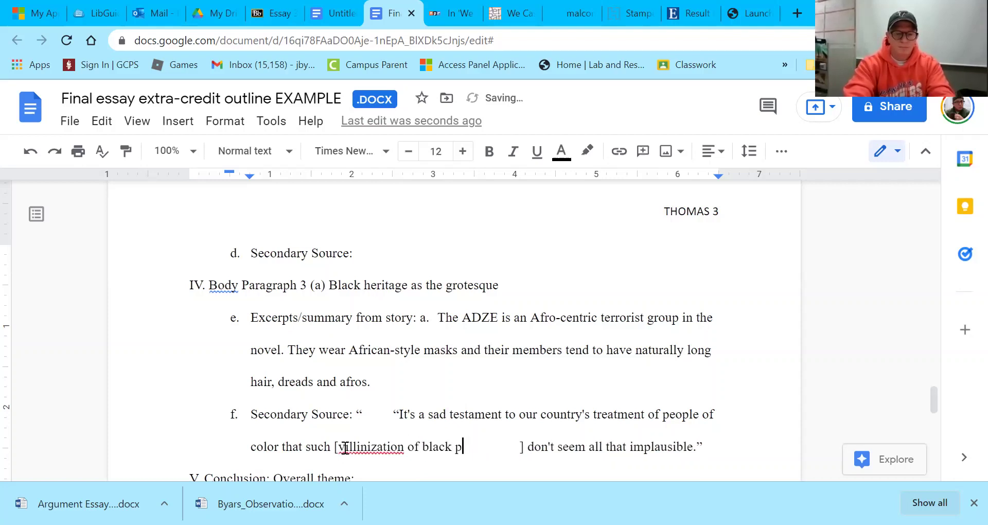
{"action": "type", "text": "est groups"}
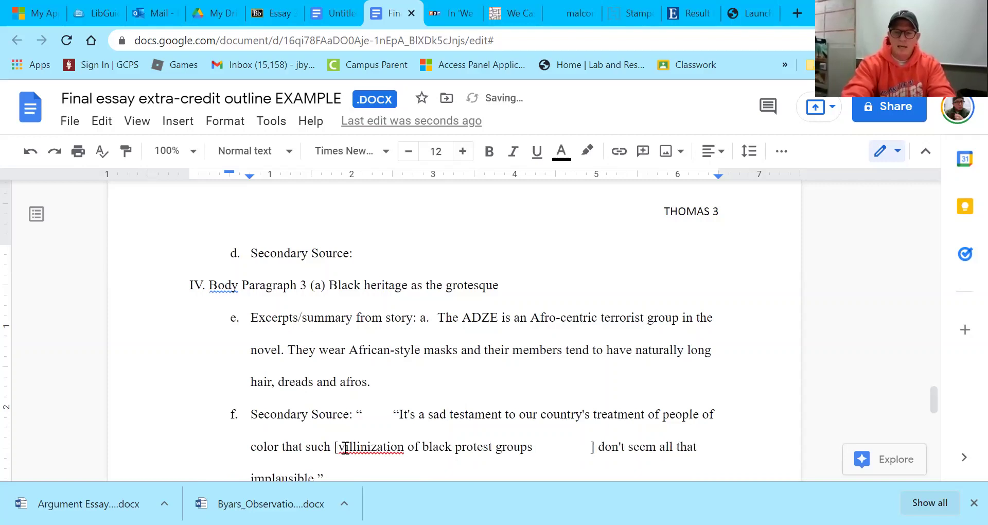
Delete the extra spaces before the closing bracket and correct the misspelled word in the brackets to "villainization"
{"action": "key", "text": "Delete"}
{"action": "key", "text": "Delete"}
{"action": "key", "text": "Delete"}
{"action": "key", "text": "Delete"}
{"action": "key", "text": "Delete"}
{"action": "key", "text": "Delete"}
{"action": "key", "text": "Delete"}
{"action": "key", "text": "Delete"}
{"action": "key", "text": "Delete"}
{"action": "key", "text": "Delete"}
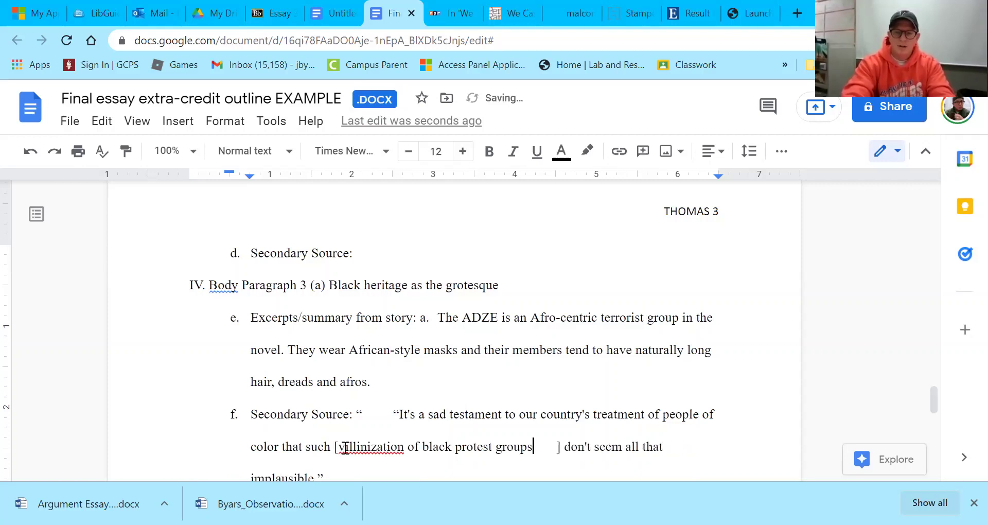
{"action": "key", "text": "Delete"}
{"action": "key", "text": "Delete"}
{"action": "key", "text": "Delete"}
{"action": "key", "text": "Delete"}
{"action": "key", "text": "Delete"}
{"action": "key", "text": "Delete"}
{"action": "key", "text": "Delete"}
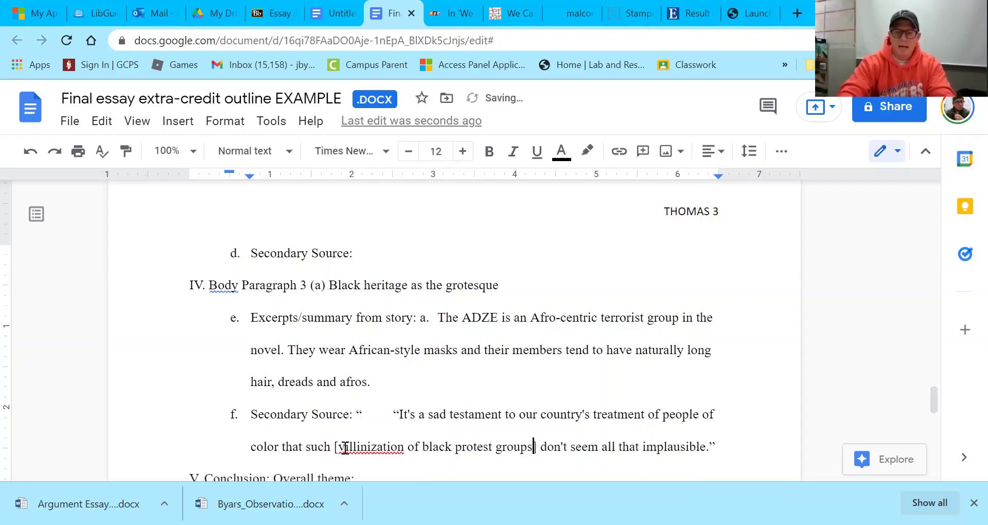
{"action": "left_click", "coordinate": [375, 451]}
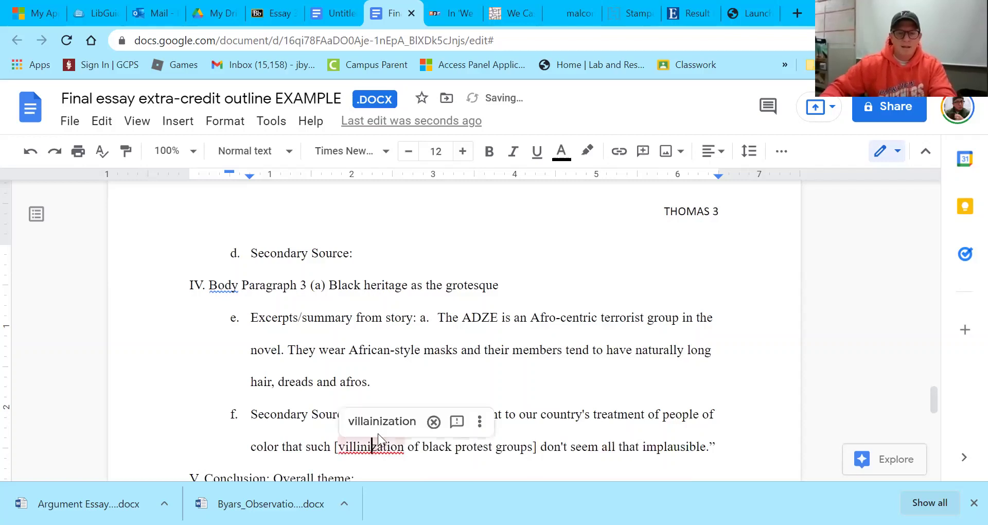
{"action": "left_click", "coordinate": [382, 421]}
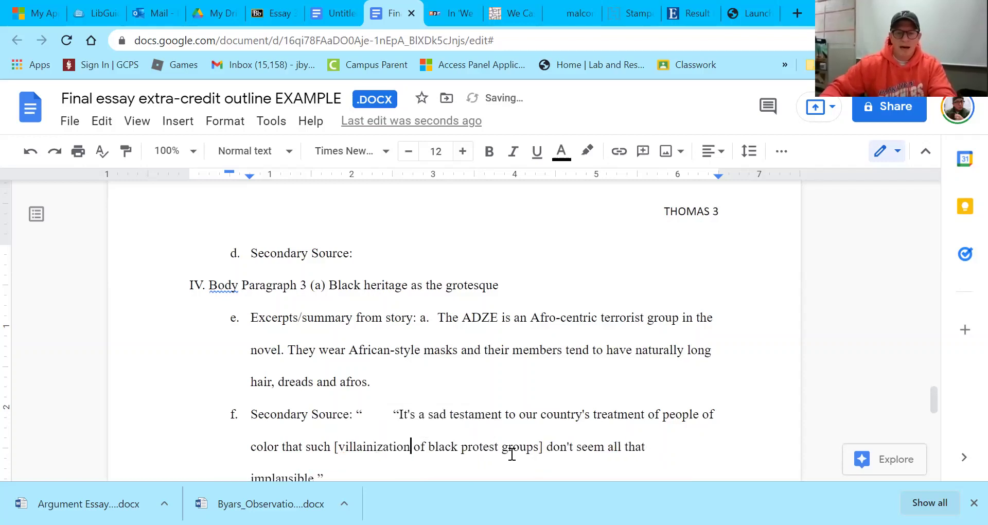
Remove the duplicate quotation mark and the gap before "It's a sad testament" in the item f secondary source
{"action": "left_click", "coordinate": [546, 449]}
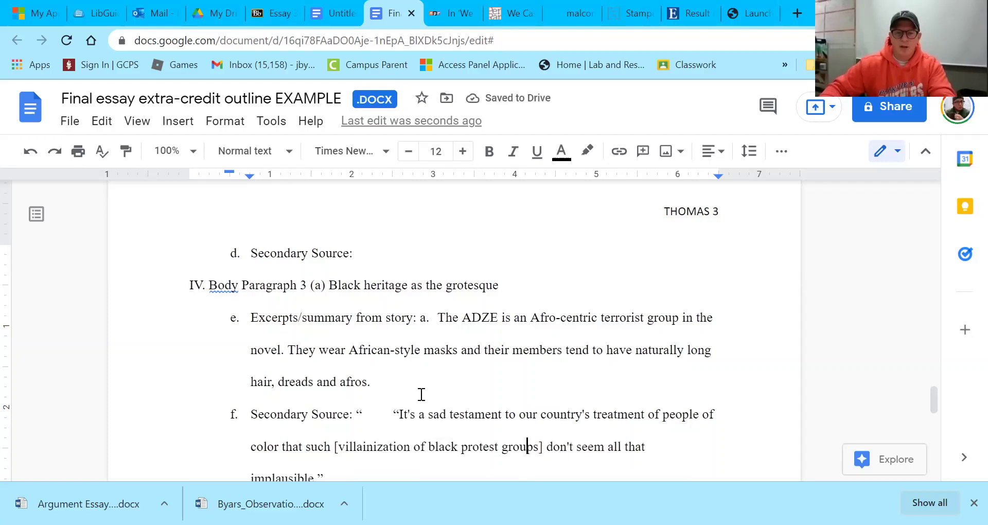
{"action": "scroll", "coordinate": [406, 404], "scroll_direction": "down", "scroll_amount": 1}
{"action": "left_click", "coordinate": [406, 401]}
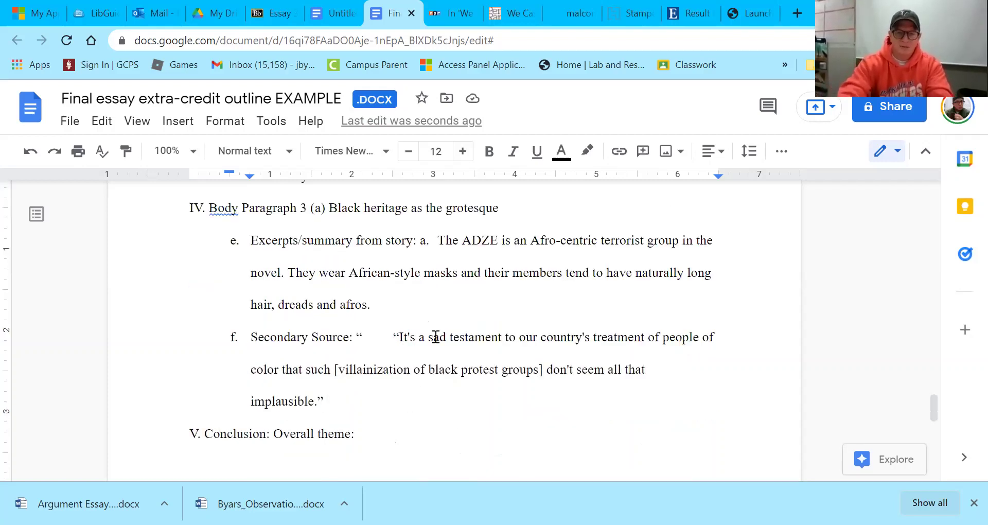
{"action": "key", "text": "BackSpace"}
{"action": "key", "text": "BackSpace"}
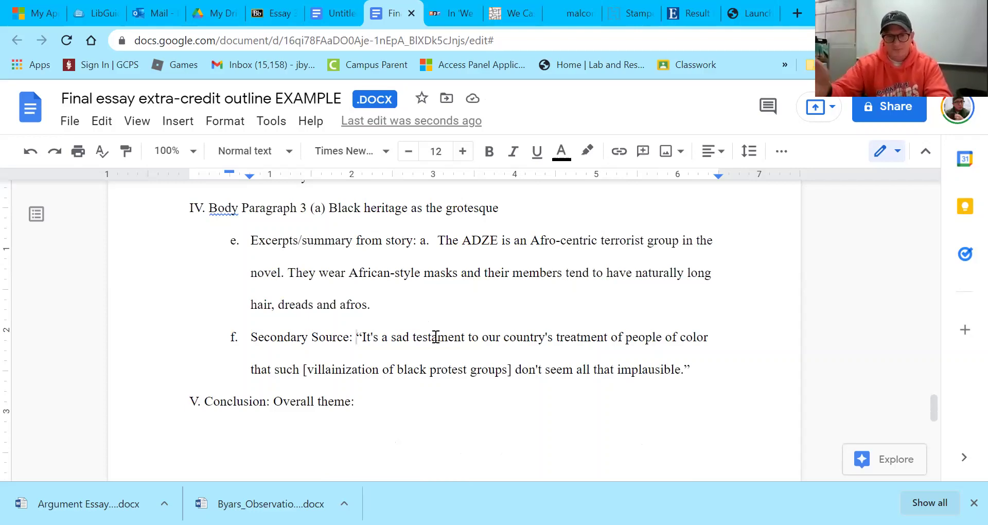
Review the topic, story excerpt and secondary source entered for Body Paragraph 3
{"action": "scroll", "coordinate": [432, 337], "scroll_direction": "up", "scroll_amount": 2}
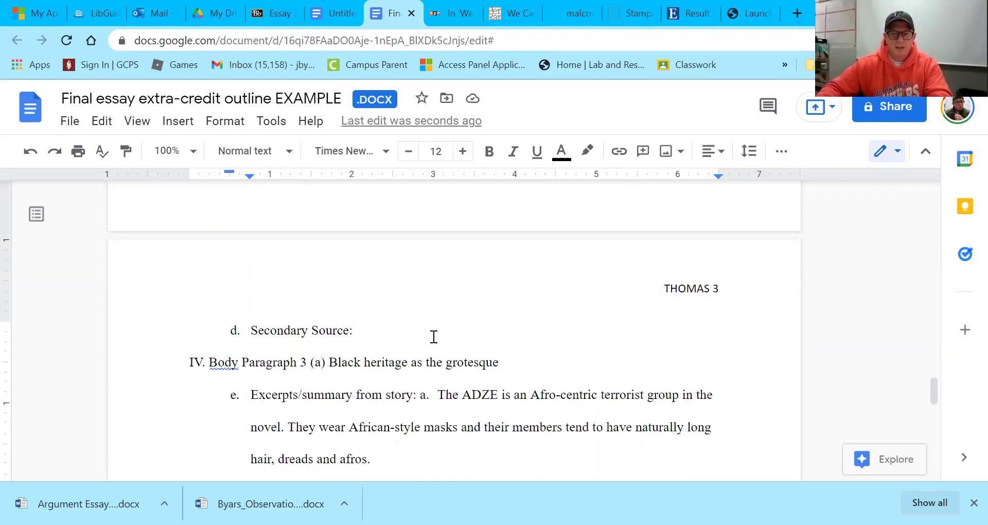
{"action": "scroll", "coordinate": [505, 341], "scroll_direction": "down", "scroll_amount": 2}
{"action": "scroll", "coordinate": [461, 353], "scroll_direction": "up", "scroll_amount": 2}
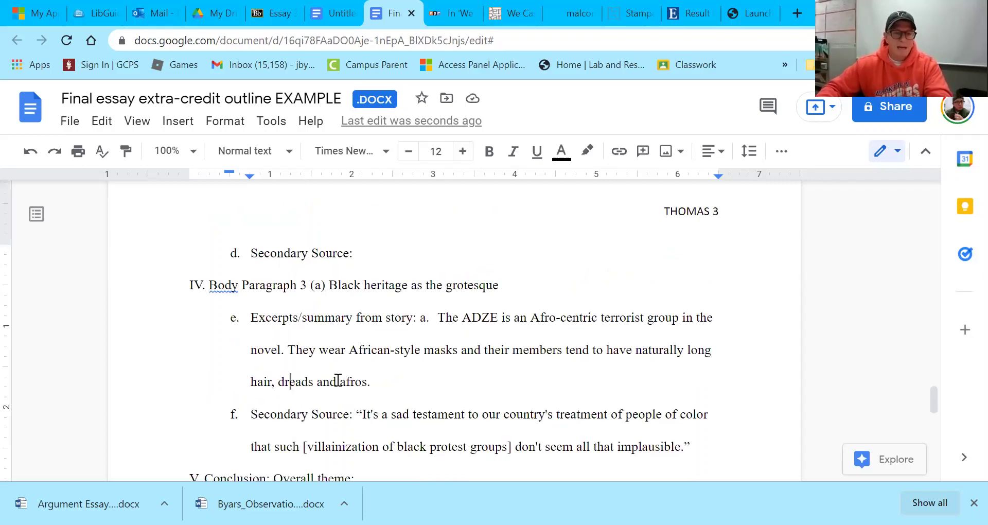
{"action": "left_click", "coordinate": [451, 287]}
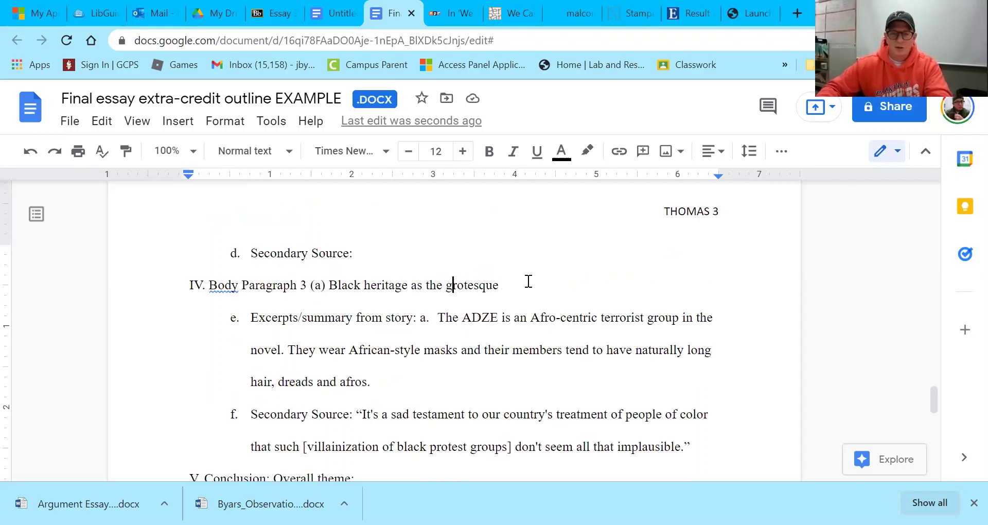
{"action": "key", "text": "shift+End"}
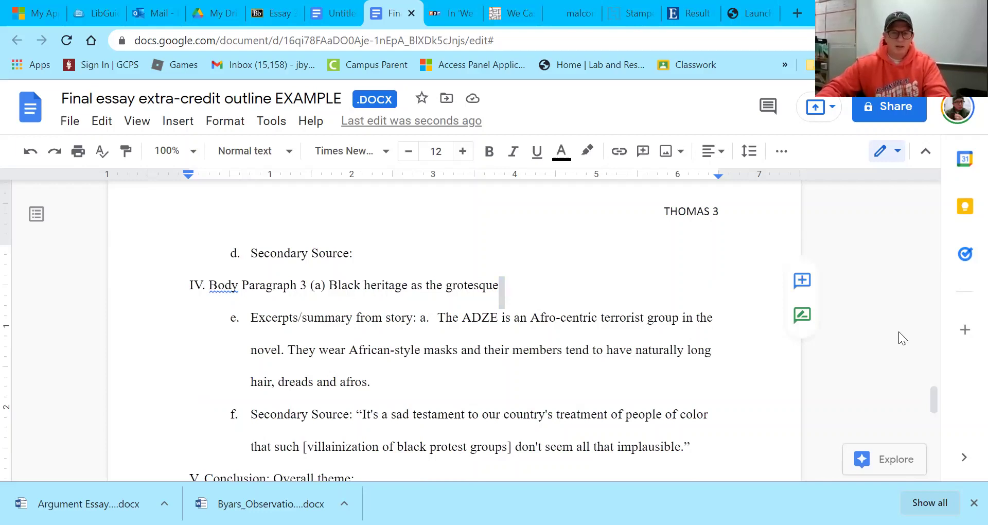
{"action": "left_click", "coordinate": [436, 321]}
Below item f, add the citation for "Grotesque Character as A Criticism to Racism in Flannery O' Connor's 'The Geranium'" with its White supremacy quote
{"action": "scroll", "coordinate": [594, 364], "scroll_direction": "down", "scroll_amount": 2}
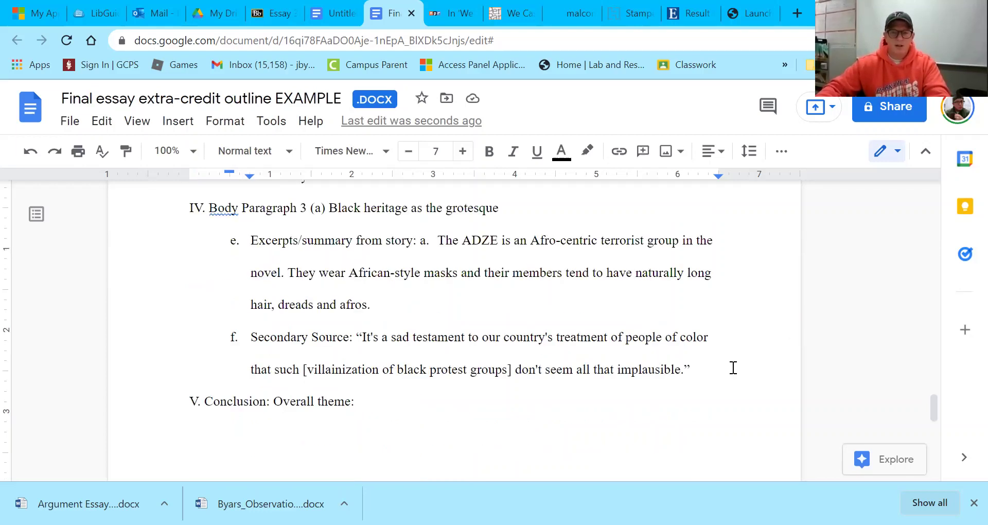
{"action": "left_click", "coordinate": [717, 369]}
{"action": "key", "text": "Return"}
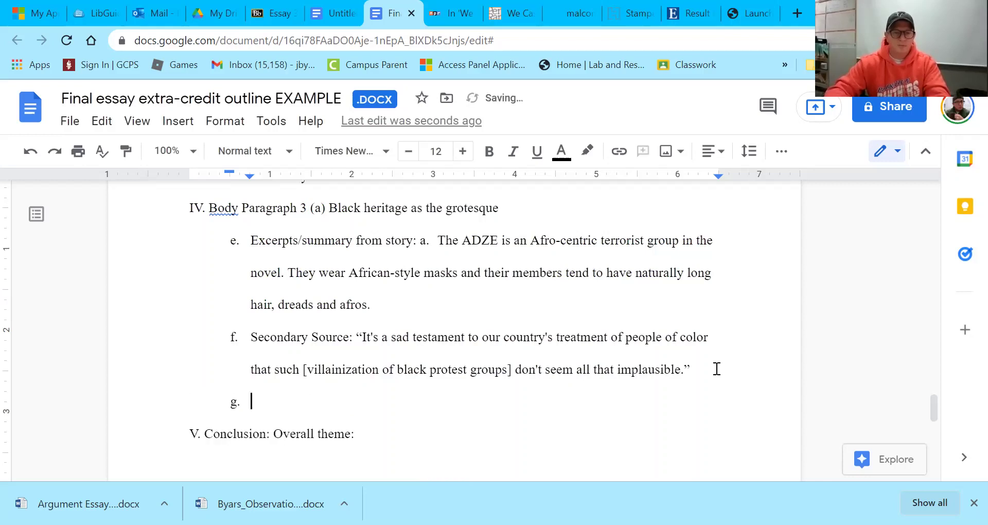
{"action": "key", "text": "Return"}
{"action": "key", "text": "ctrl+z"}
{"action": "type", "text": "a.\tFakhrunnisa. \"Grotesque Character as A Criticism to Racism in Flannery O’ Connor’s ‘The Geranium.’\" Nobel: Journal of Literature and Language Teaching, vol. 11, no. 2, Sept. 2020, pp. 137–148. EBSCOhost, doi:10.15642/NOBEL.2020.11.2.137-148. \"[The] grotesque is used to address a criticism toward White supremacy on Black subordination\""}
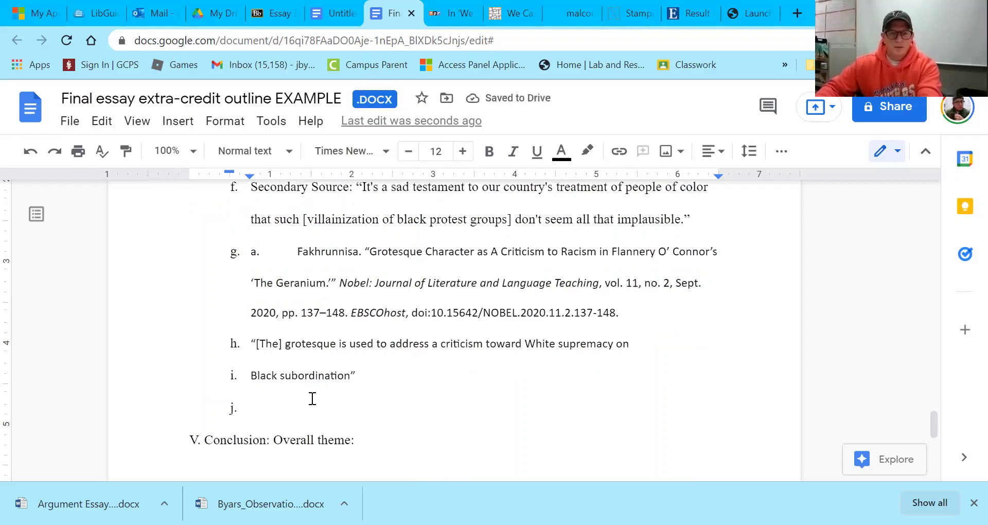
Remove the list letters from both lines of the White supremacy quote and from the empty line below it
{"action": "key", "text": "BackSpace"}
{"action": "left_click", "coordinate": [249, 380]}
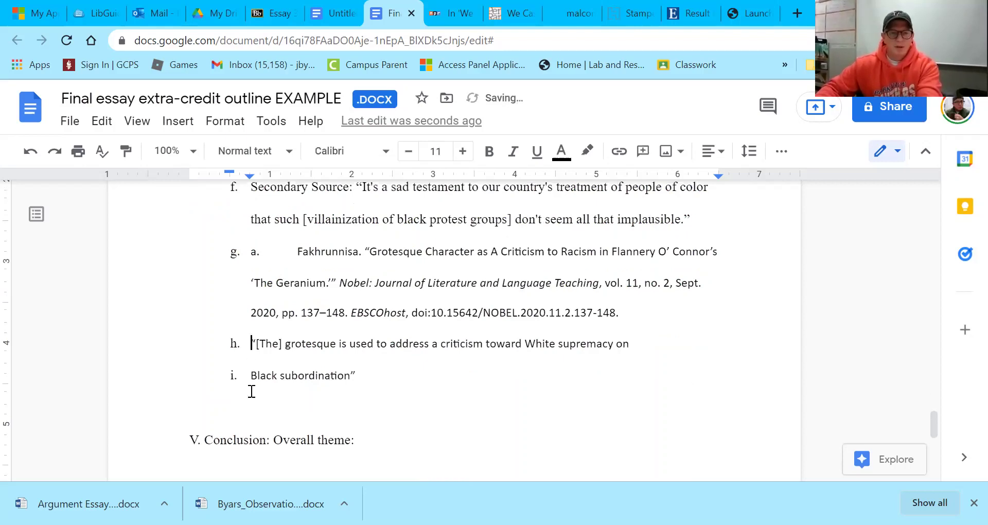
{"action": "key", "text": "BackSpace"}
{"action": "left_click", "coordinate": [249, 344]}
{"action": "key", "text": "BackSpace"}
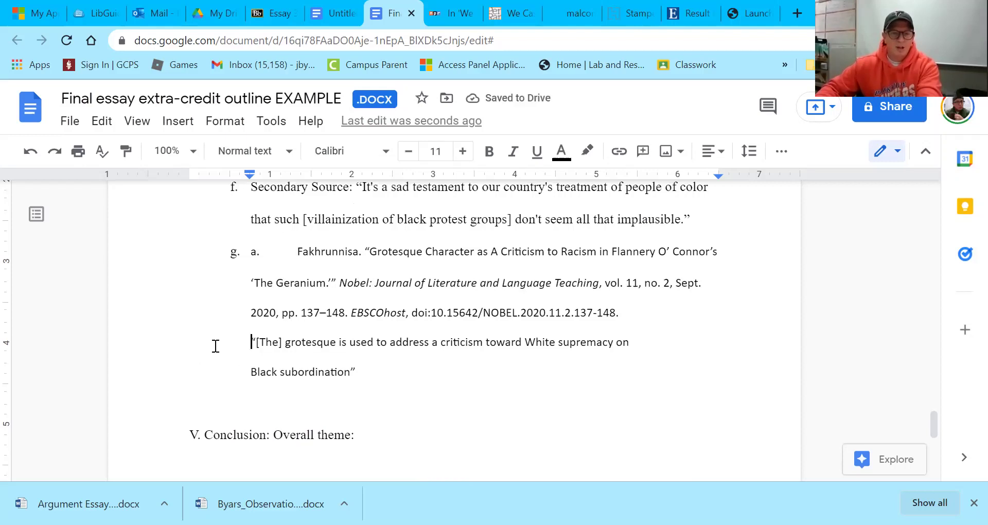
Remove the stray "a." and the gap before the "Grotesque Character" citation in item g
{"action": "scroll", "coordinate": [288, 331], "scroll_direction": "up", "scroll_amount": 2}
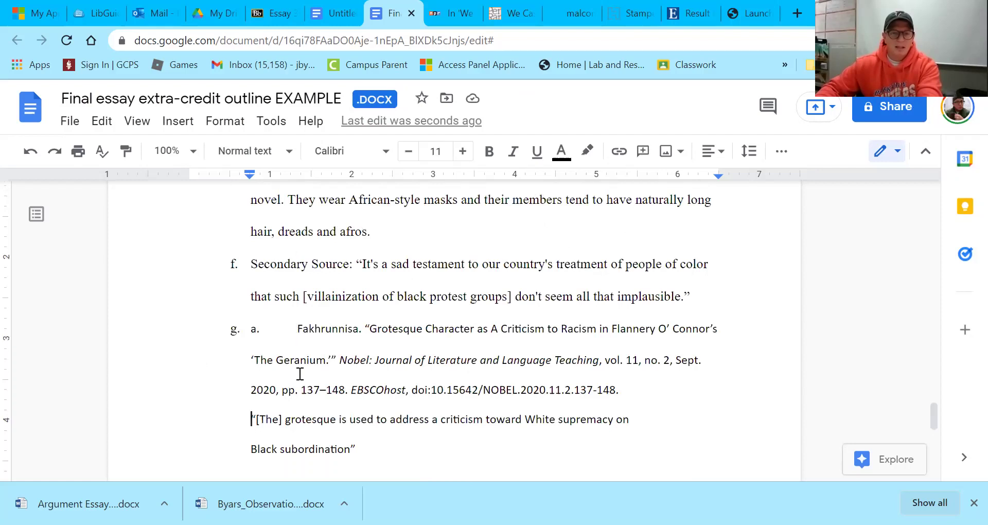
{"action": "left_click", "coordinate": [297, 328]}
{"action": "key", "text": "BackSpace"}
{"action": "key", "text": "BackSpace"}
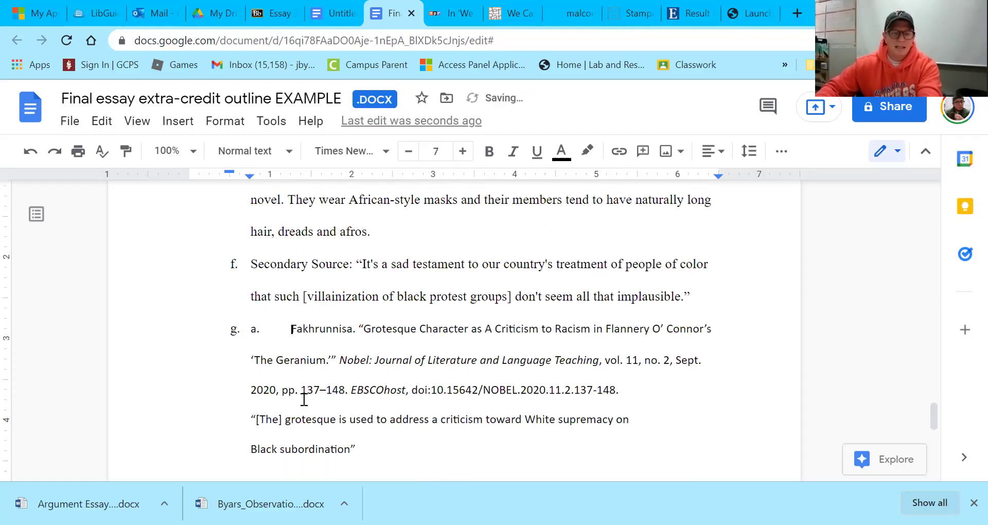
{"action": "key", "text": "BackSpace"}
{"action": "key", "text": "BackSpace"}
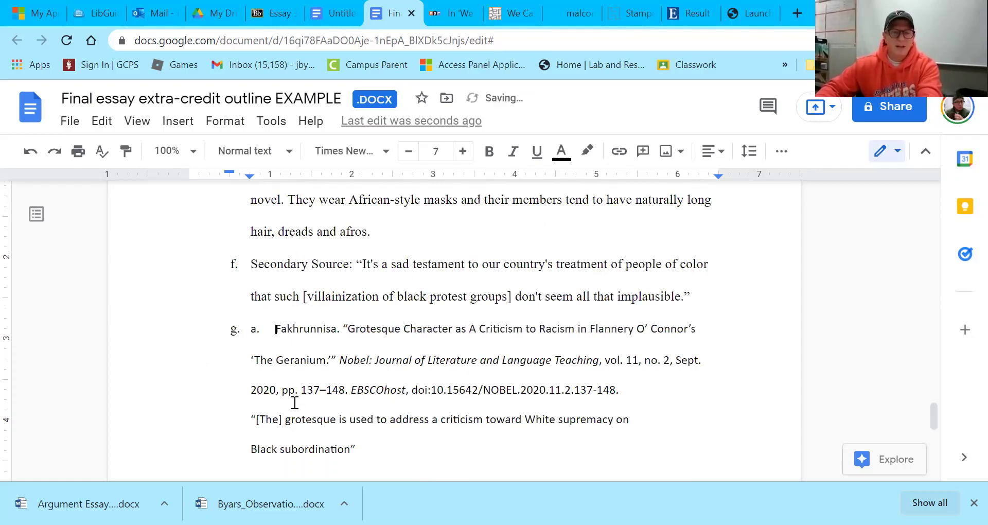
{"action": "key", "text": "BackSpace"}
{"action": "key", "text": "BackSpace"}
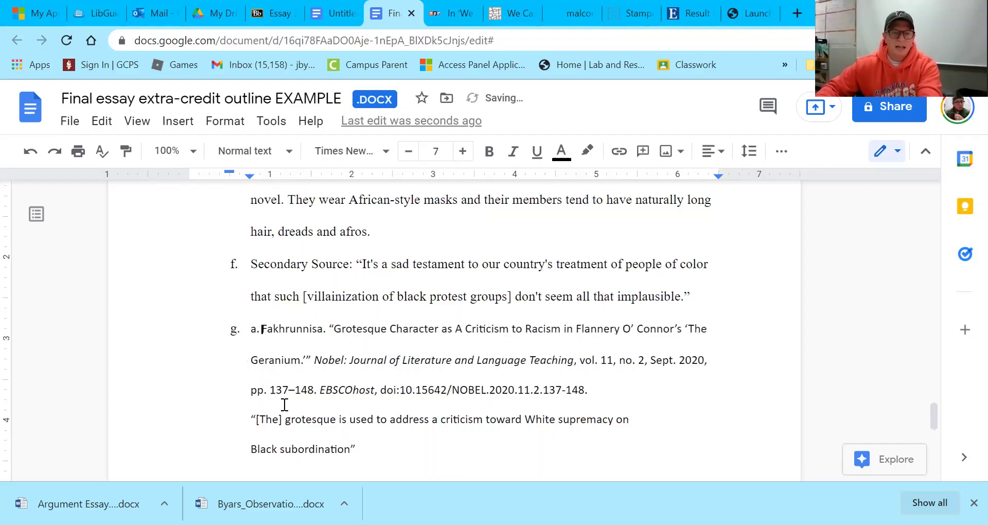
{"action": "key", "text": "BackSpace"}
{"action": "key", "text": "BackSpace"}
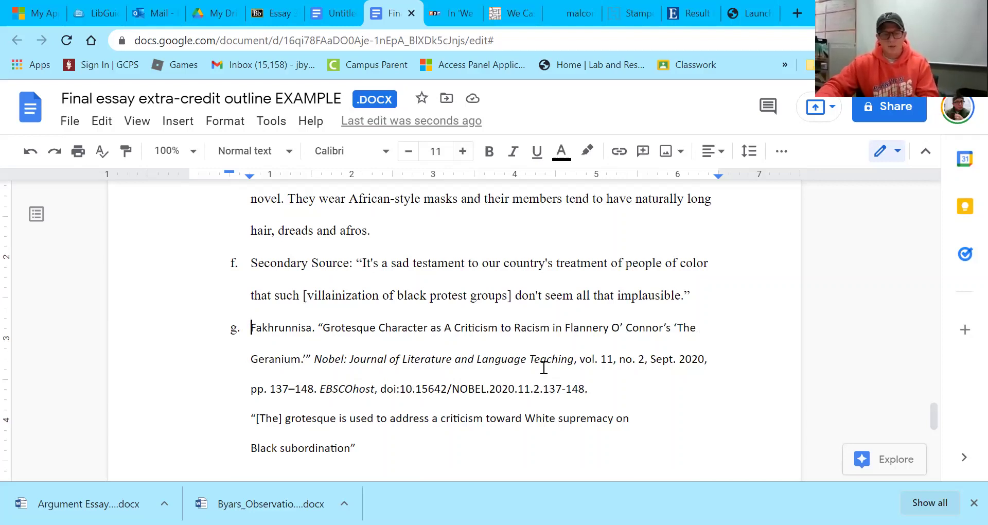
Delete the empty line between the White supremacy quote and the Conclusion heading
{"action": "scroll", "coordinate": [464, 355], "scroll_direction": "down", "scroll_amount": 3}
{"action": "left_click", "coordinate": [362, 331]}
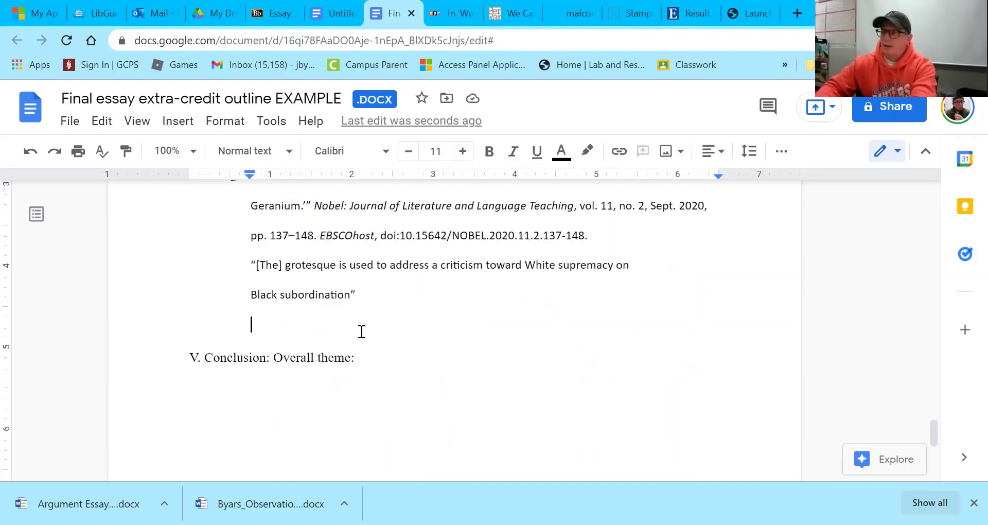
{"action": "key", "text": "Delete"}
Enter "Assimilation is a type of accepted and conditional racism." as the overall theme in the Conclusion
{"action": "left_click", "coordinate": [360, 326]}
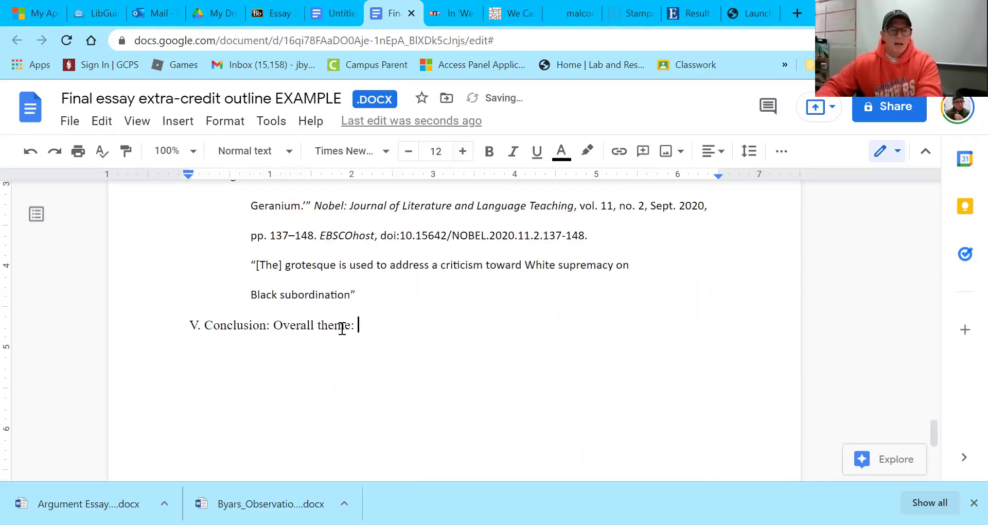
{"action": "left_click", "coordinate": [264, 326]}
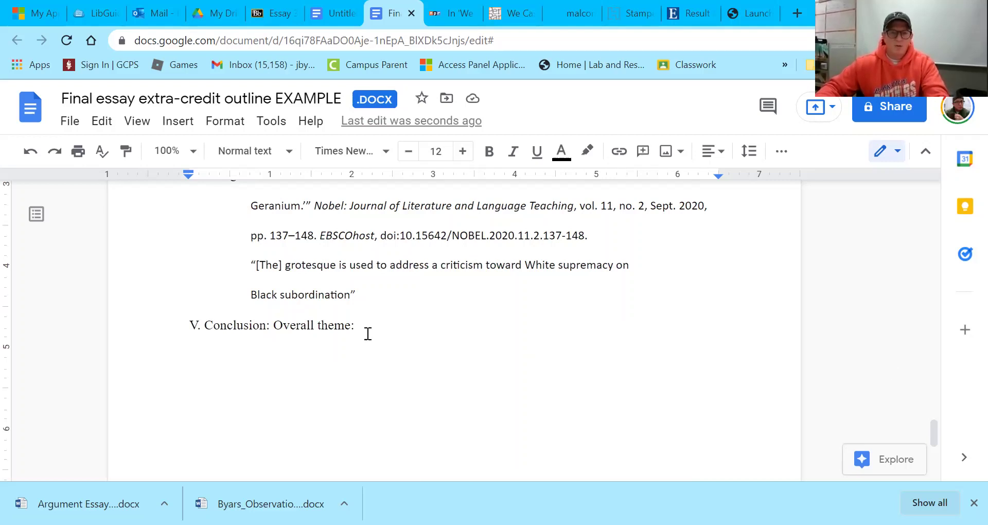
{"action": "left_click", "coordinate": [415, 343]}
{"action": "type", "text": "Assimilation is a type of accepted and conditional racism."}
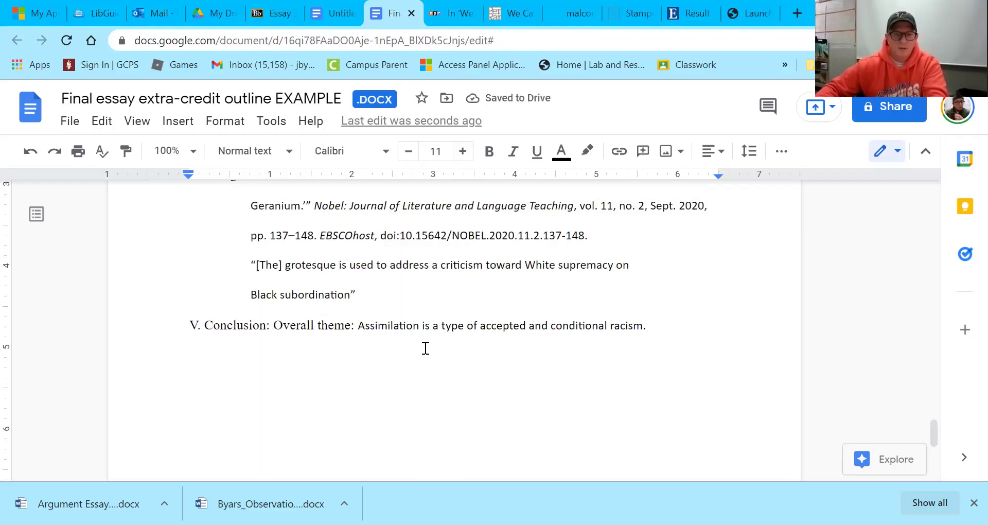
Review the outline from the beginning: the thesis with its source quote, the main points to discuss and Body Paragraph 1
{"action": "scroll", "coordinate": [493, 382], "scroll_direction": "up", "scroll_amount": 5}
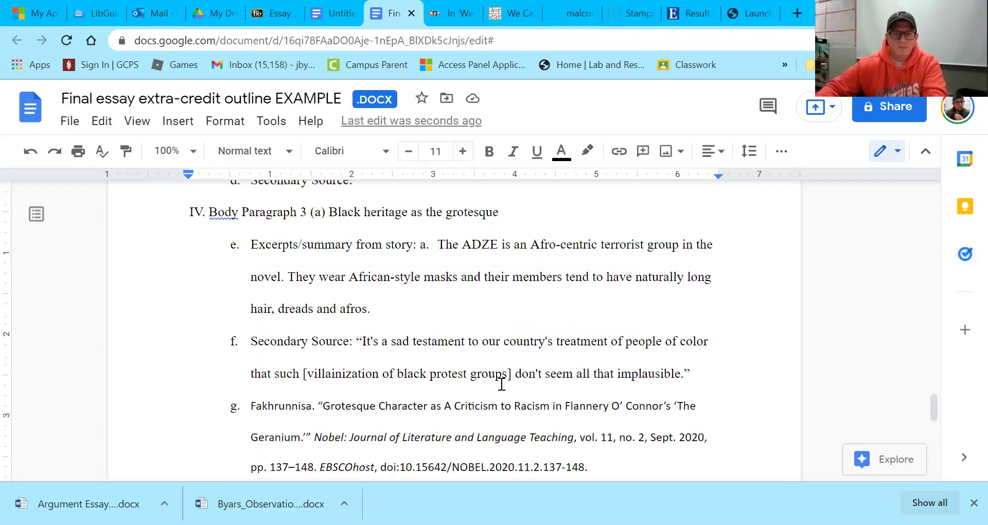
{"action": "scroll", "coordinate": [501, 385], "scroll_direction": "up", "scroll_amount": 3}
{"action": "scroll", "coordinate": [502, 385], "scroll_direction": "up", "scroll_amount": 10}
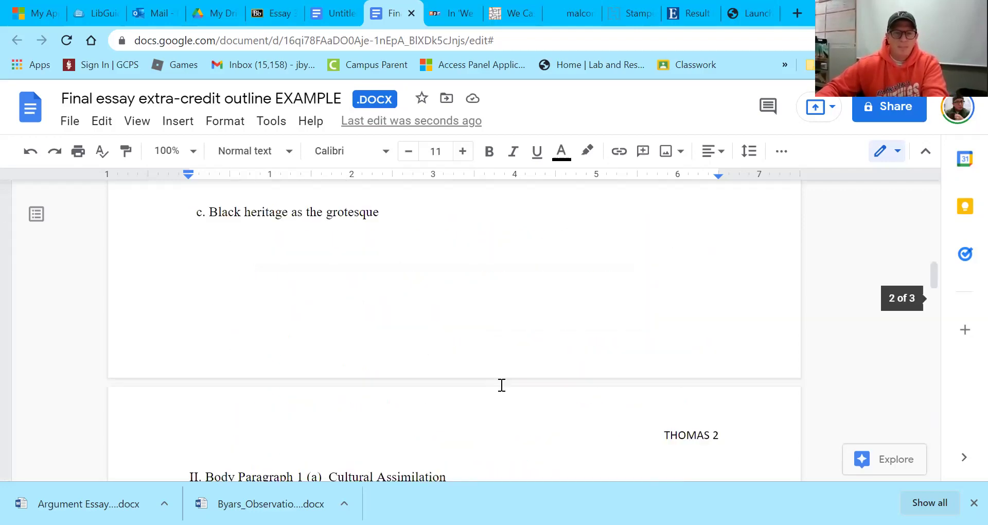
{"action": "scroll", "coordinate": [501, 385], "scroll_direction": "up", "scroll_amount": 7}
{"action": "scroll", "coordinate": [456, 361], "scroll_direction": "down", "scroll_amount": 2}
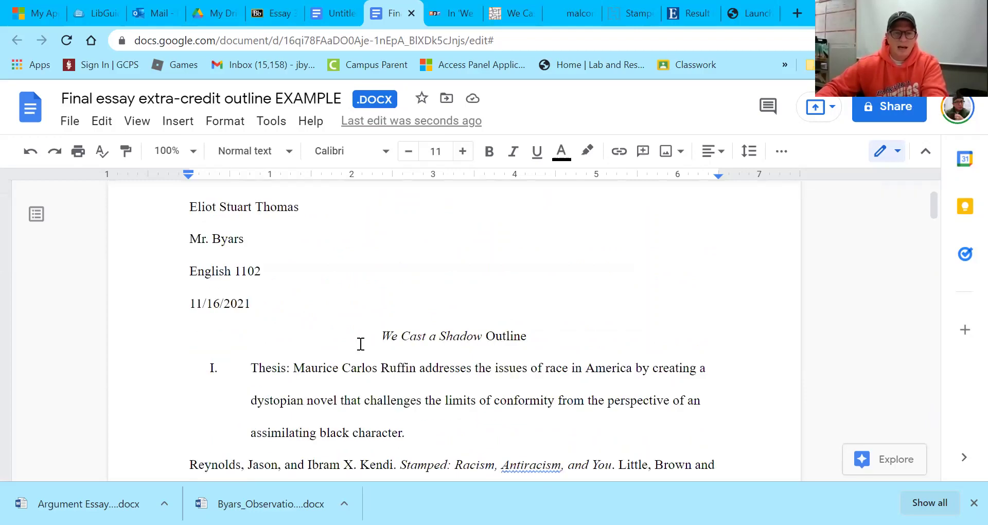
{"action": "scroll", "coordinate": [325, 265], "scroll_direction": "down", "scroll_amount": 3}
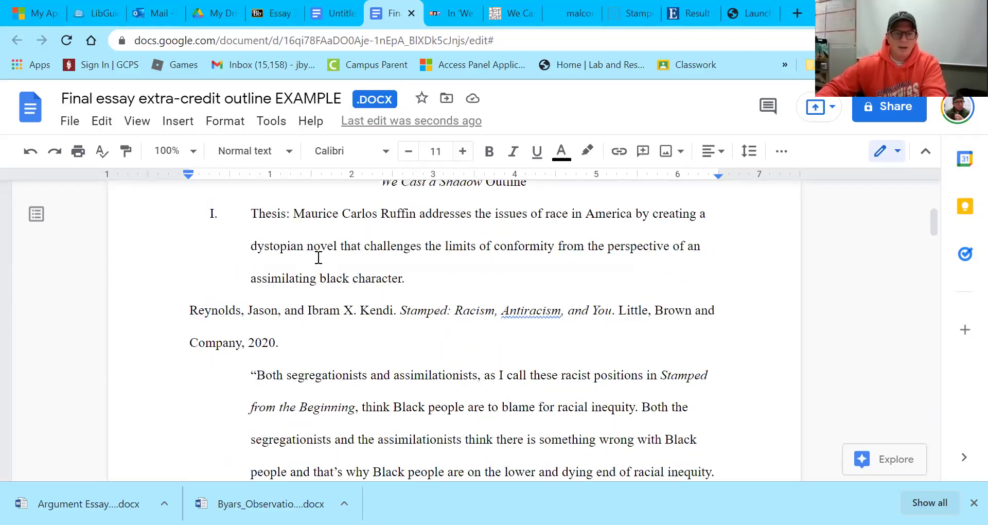
{"action": "scroll", "coordinate": [318, 258], "scroll_direction": "down", "scroll_amount": 1}
{"action": "scroll", "coordinate": [318, 258], "scroll_direction": "down", "scroll_amount": 5}
{"action": "left_click", "coordinate": [325, 260]}
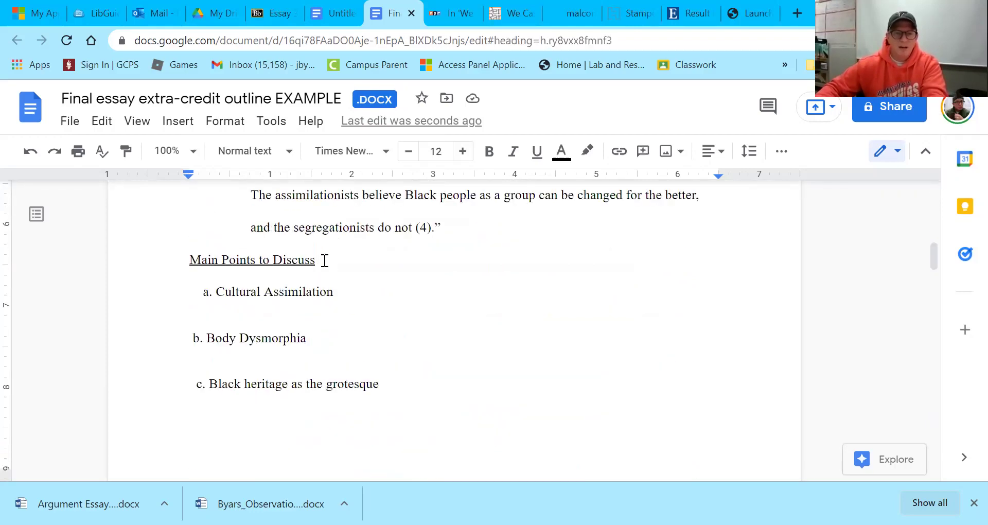
{"action": "scroll", "coordinate": [324, 261], "scroll_direction": "down", "scroll_amount": 1}
{"action": "scroll", "coordinate": [331, 263], "scroll_direction": "down", "scroll_amount": 5}
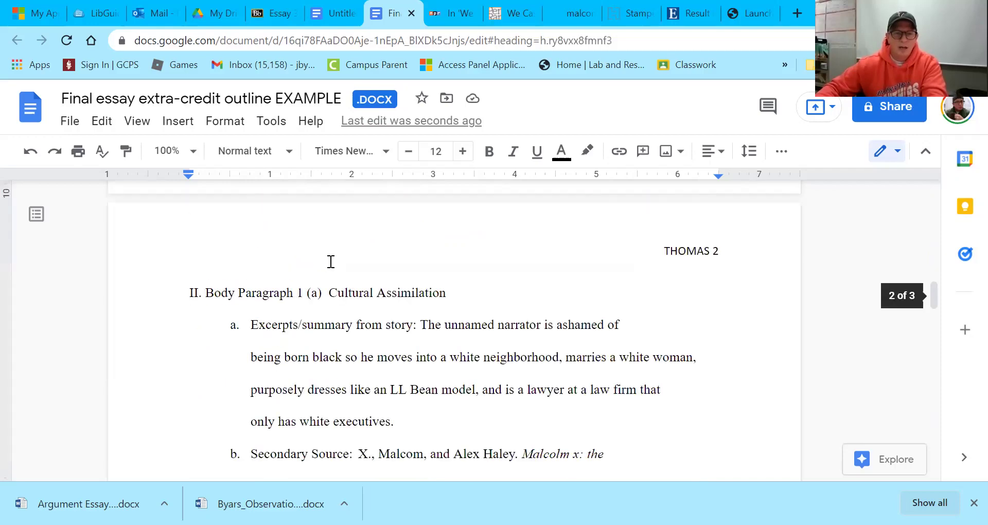
{"action": "scroll", "coordinate": [331, 262], "scroll_direction": "down", "scroll_amount": 1}
{"action": "double_click", "coordinate": [331, 263]}
{"action": "scroll", "coordinate": [331, 264], "scroll_direction": "down", "scroll_amount": 1}
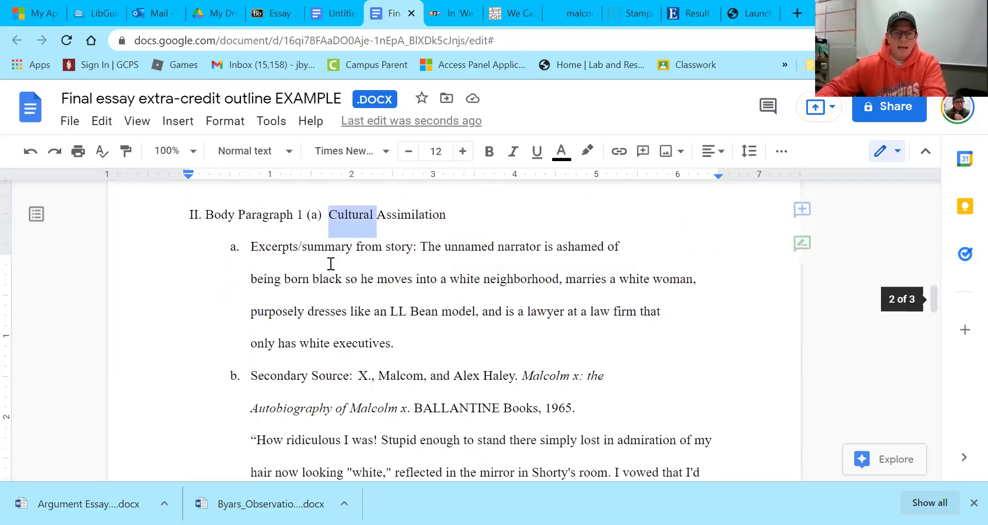
{"action": "scroll", "coordinate": [331, 263], "scroll_direction": "down", "scroll_amount": 8}
{"action": "scroll", "coordinate": [330, 286], "scroll_direction": "down", "scroll_amount": 2}
Delete the empty line above the Body Paragraph 2 heading
{"action": "left_click", "coordinate": [329, 289]}
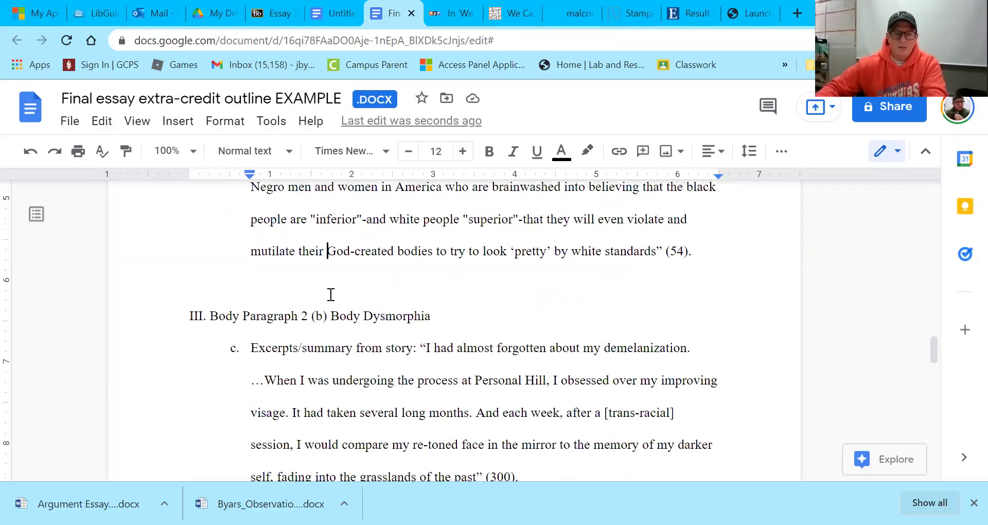
{"action": "left_click", "coordinate": [330, 300]}
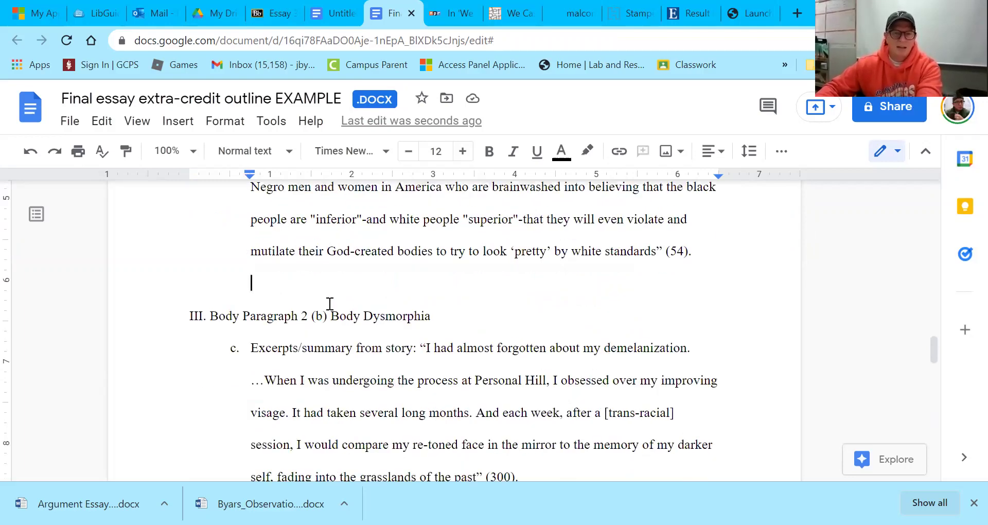
{"action": "key", "text": "Delete"}
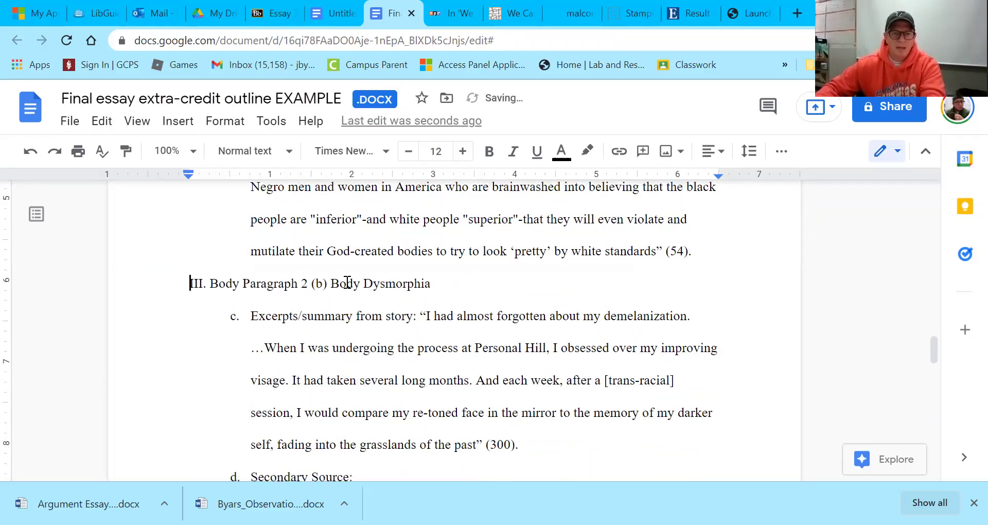
Review Body Paragraph 2 on body dysmorphia, Body Paragraph 3 on Black heritage as the grotesque, and the conclusion
{"action": "left_click", "coordinate": [347, 282]}
{"action": "scroll", "coordinate": [221, 249], "scroll_direction": "down", "scroll_amount": 1}
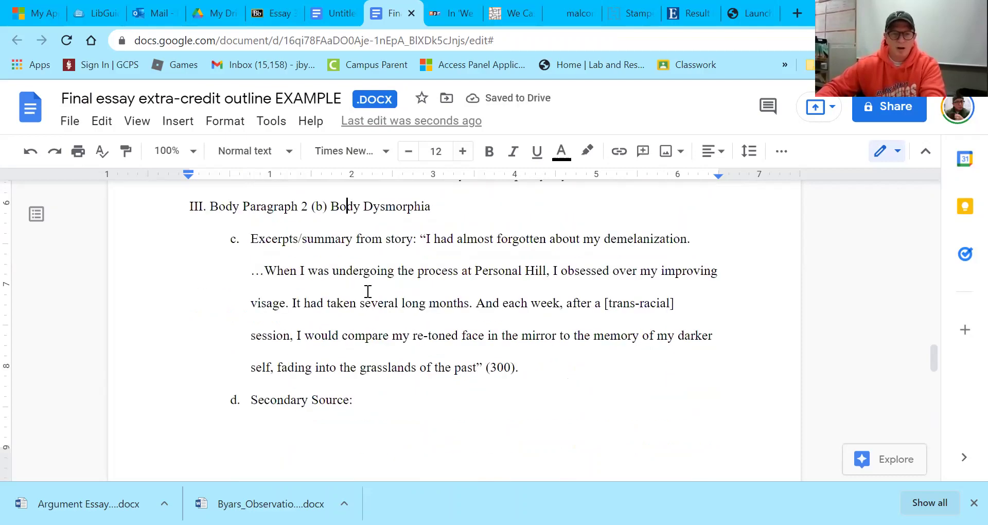
{"action": "scroll", "coordinate": [362, 294], "scroll_direction": "down", "scroll_amount": 2}
{"action": "scroll", "coordinate": [360, 291], "scroll_direction": "down", "scroll_amount": 3}
{"action": "left_click", "coordinate": [361, 320]}
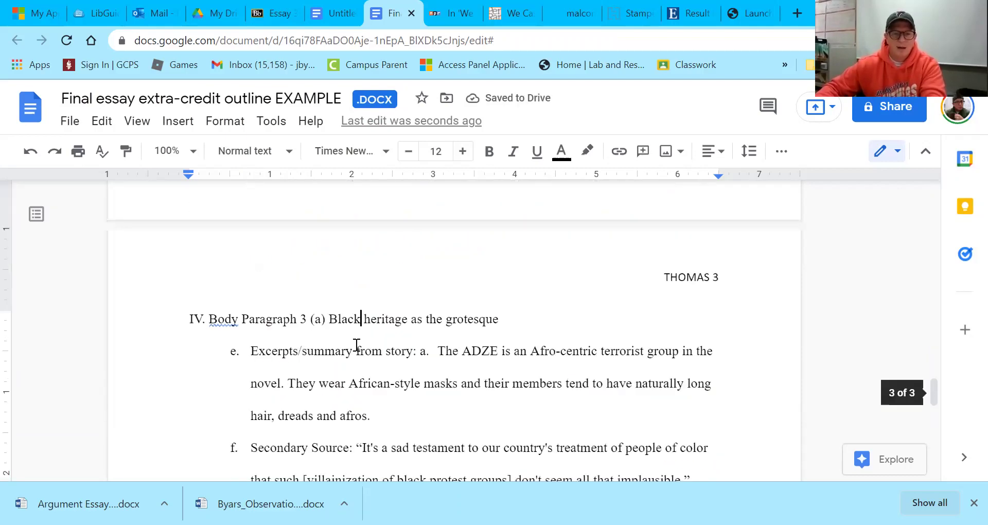
{"action": "scroll", "coordinate": [354, 362], "scroll_direction": "down", "scroll_amount": 1}
{"action": "scroll", "coordinate": [354, 363], "scroll_direction": "down", "scroll_amount": 1}
{"action": "left_click", "coordinate": [354, 360]}
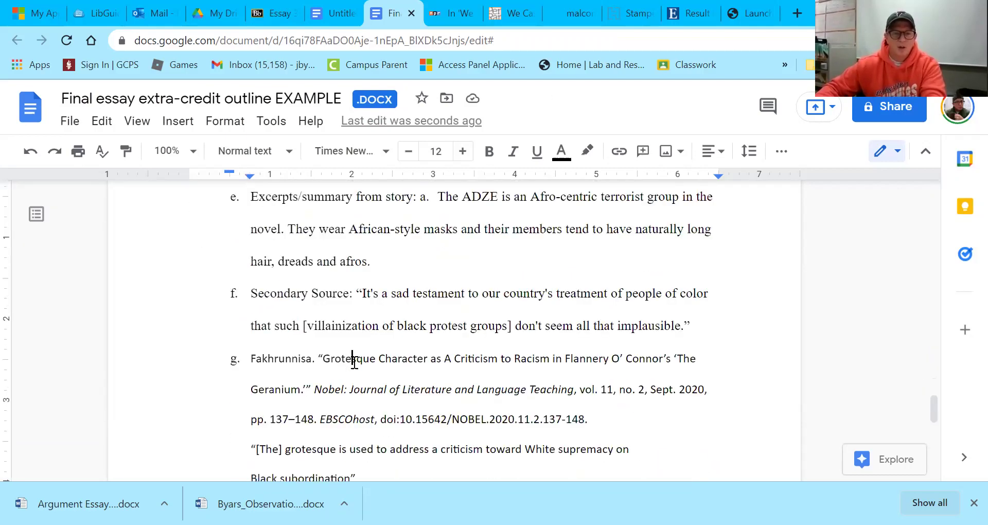
{"action": "scroll", "coordinate": [371, 358], "scroll_direction": "down", "scroll_amount": 2}
{"action": "scroll", "coordinate": [443, 370], "scroll_direction": "down", "scroll_amount": 1}
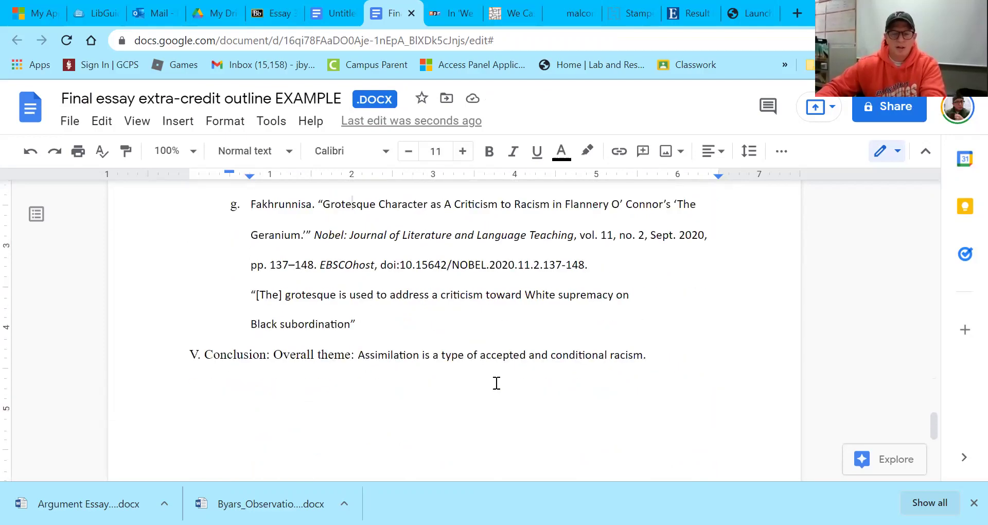
{"action": "left_click", "coordinate": [530, 379]}
Go back through the outline to its beginning and reread the thesis and the Stamped citation and quote
{"action": "scroll", "coordinate": [530, 378], "scroll_direction": "up", "scroll_amount": 2}
{"action": "scroll", "coordinate": [531, 378], "scroll_direction": "up", "scroll_amount": 5}
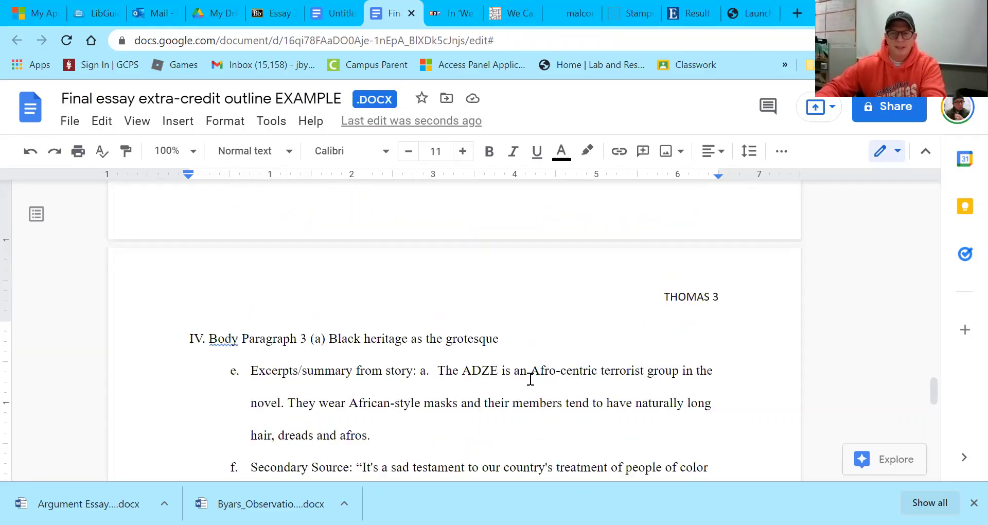
{"action": "scroll", "coordinate": [531, 379], "scroll_direction": "up", "scroll_amount": 8}
{"action": "scroll", "coordinate": [530, 379], "scroll_direction": "up", "scroll_amount": 3}
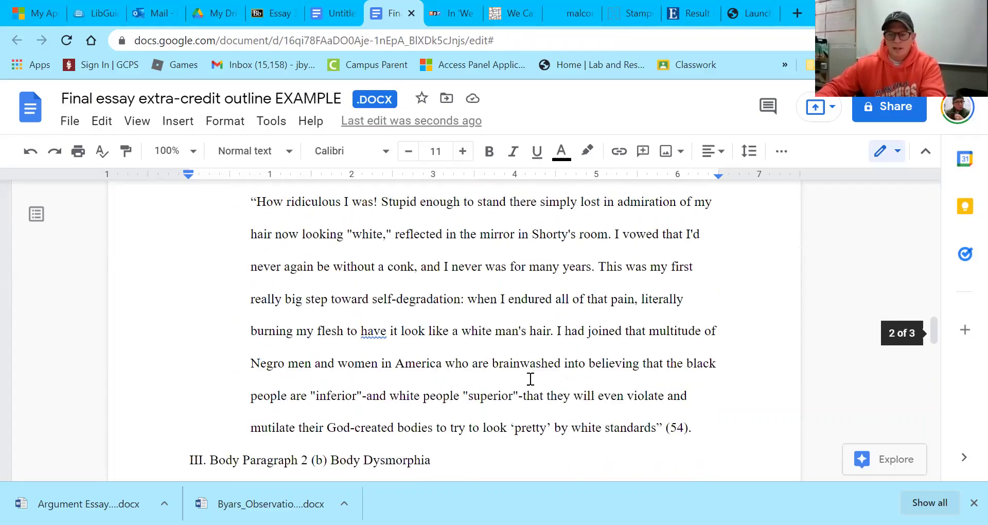
{"action": "scroll", "coordinate": [531, 378], "scroll_direction": "up", "scroll_amount": 5}
{"action": "scroll", "coordinate": [531, 379], "scroll_direction": "up", "scroll_amount": 10}
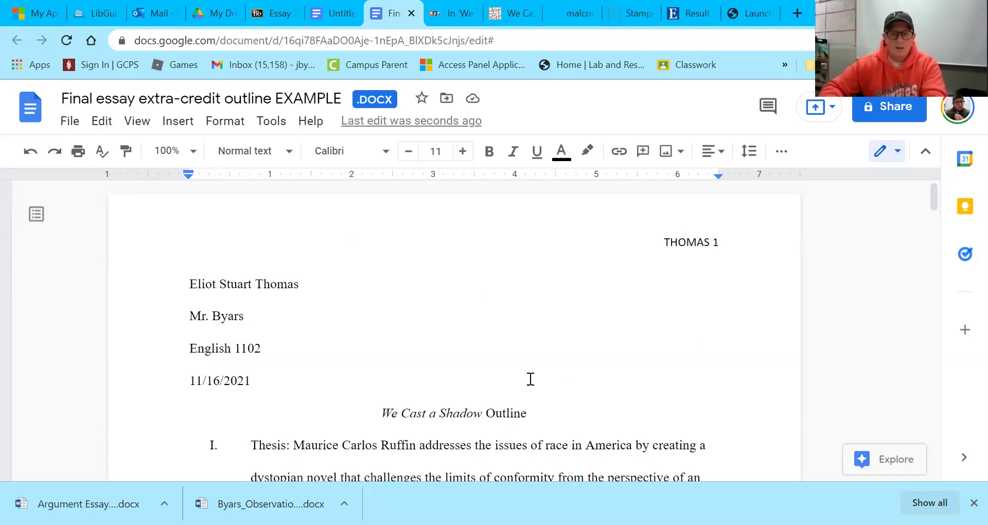
{"action": "scroll", "coordinate": [391, 338], "scroll_direction": "down", "scroll_amount": 3}
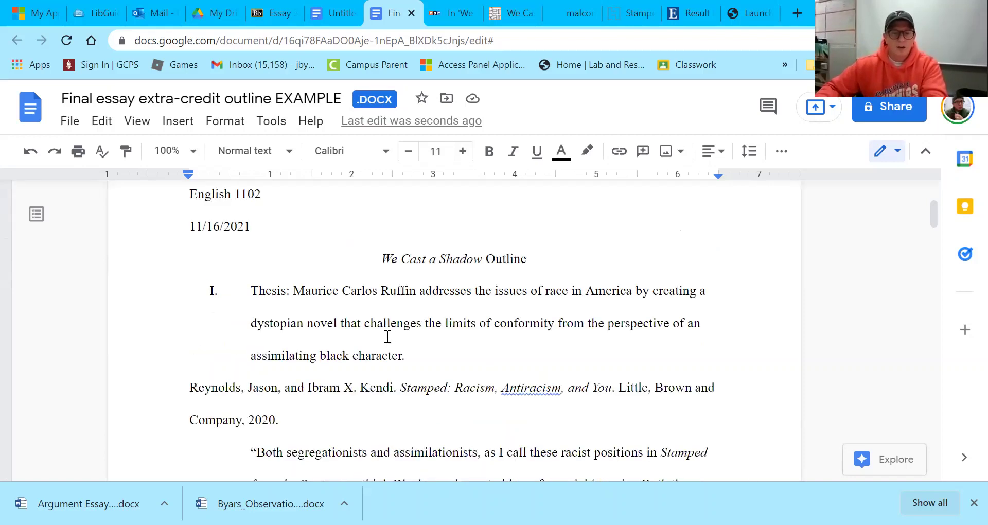
{"action": "left_click", "coordinate": [387, 323]}
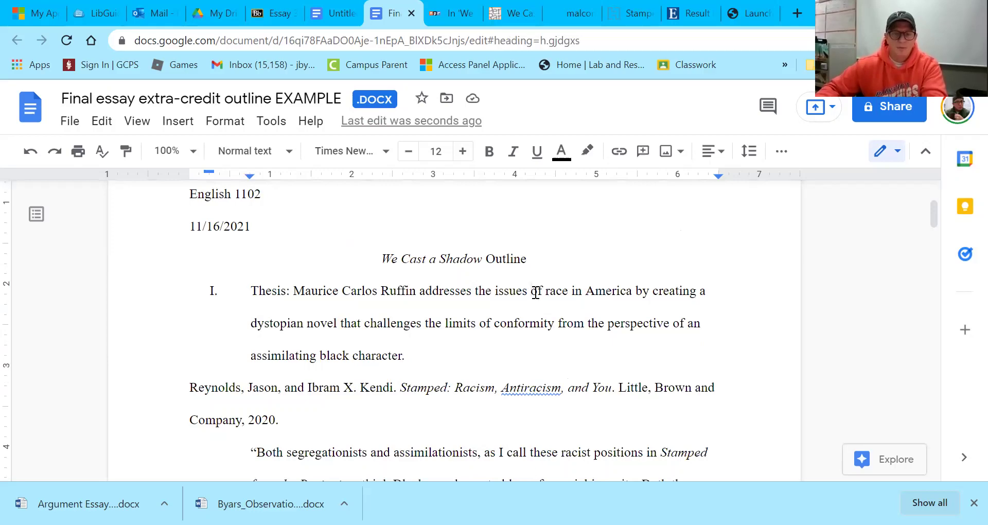
{"action": "scroll", "coordinate": [565, 282], "scroll_direction": "down", "scroll_amount": 1}
{"action": "left_click", "coordinate": [565, 282]}
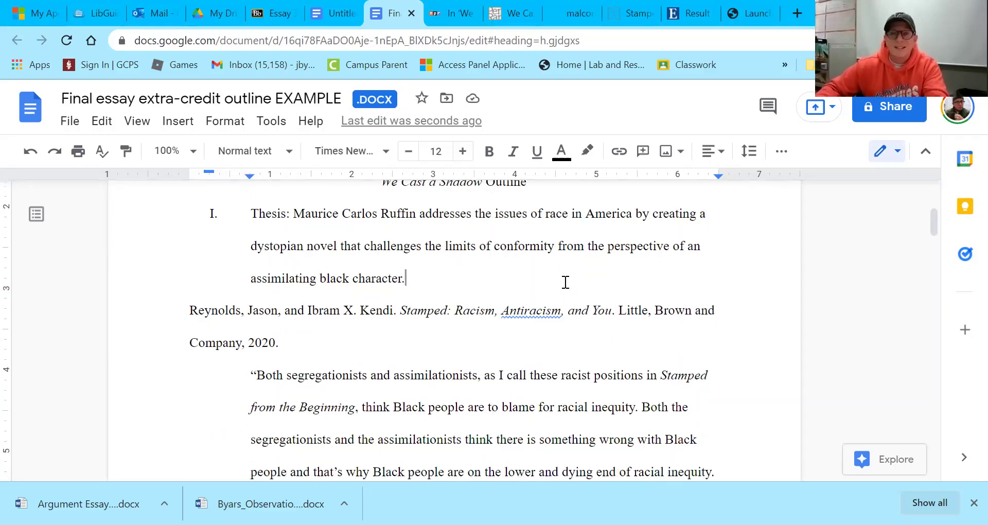